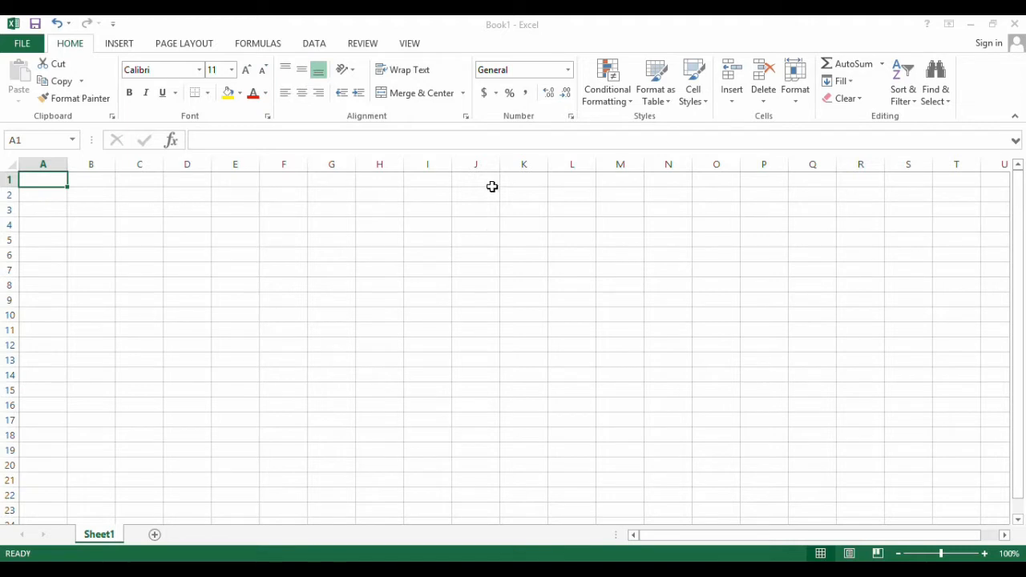
Select rows 1 to 3 and columns A to C one at a time to examine the sheet's row and column layout.
{"action": "left_click", "coordinate": [6, 178]}
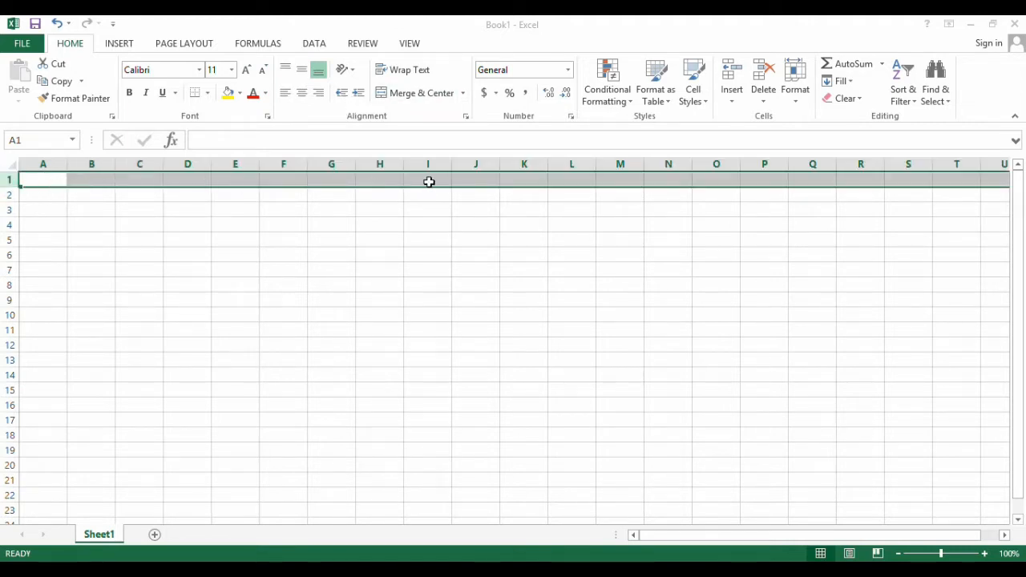
{"action": "left_click", "coordinate": [12, 195]}
{"action": "left_click", "coordinate": [12, 209]}
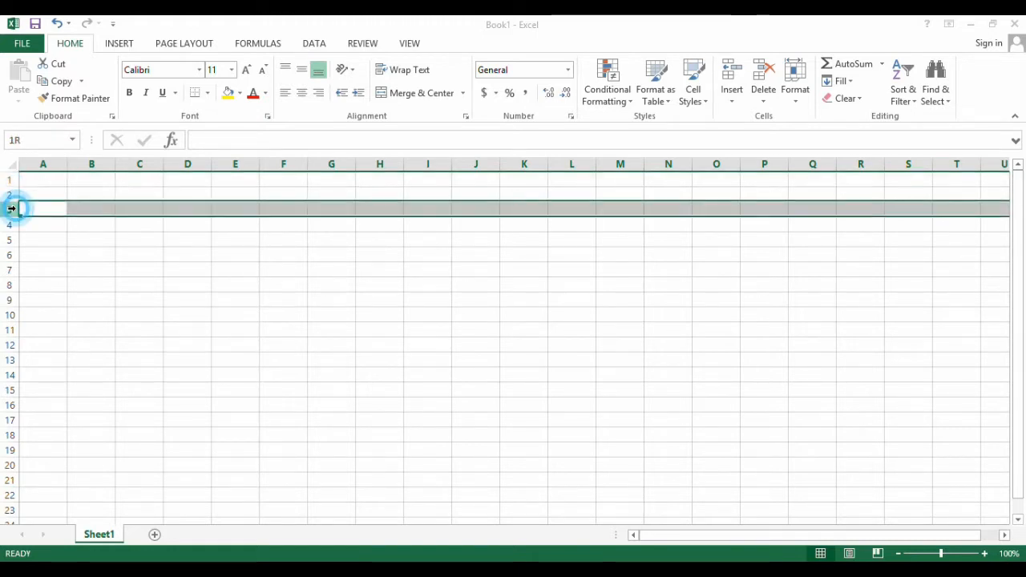
{"action": "left_click", "coordinate": [42, 163]}
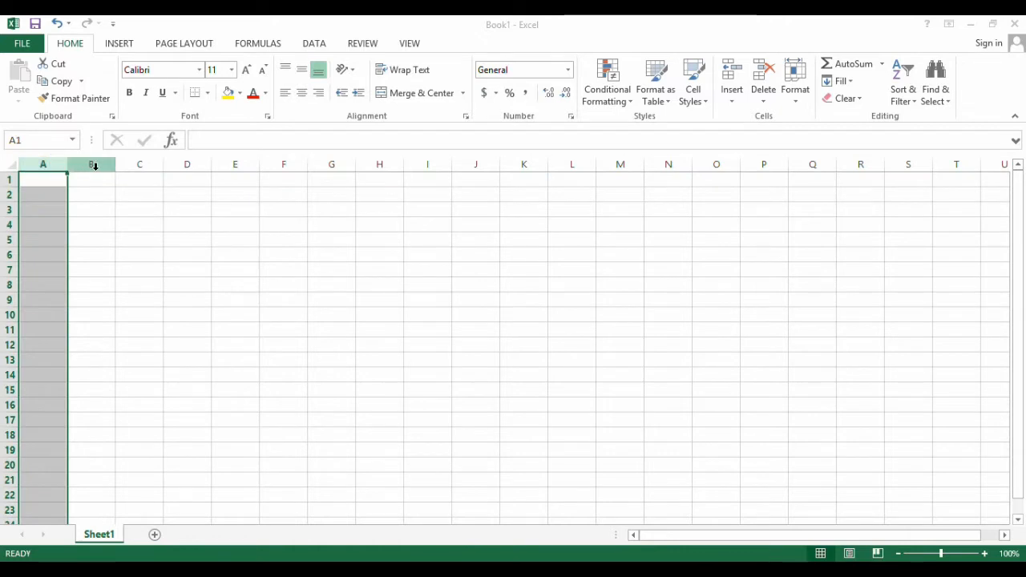
{"action": "left_click", "coordinate": [91, 165]}
{"action": "left_click", "coordinate": [141, 166]}
Select single cells such as A1, A2, B2, B1, C1, D2 and E6 to examine their cell references.
{"action": "left_click", "coordinate": [48, 180]}
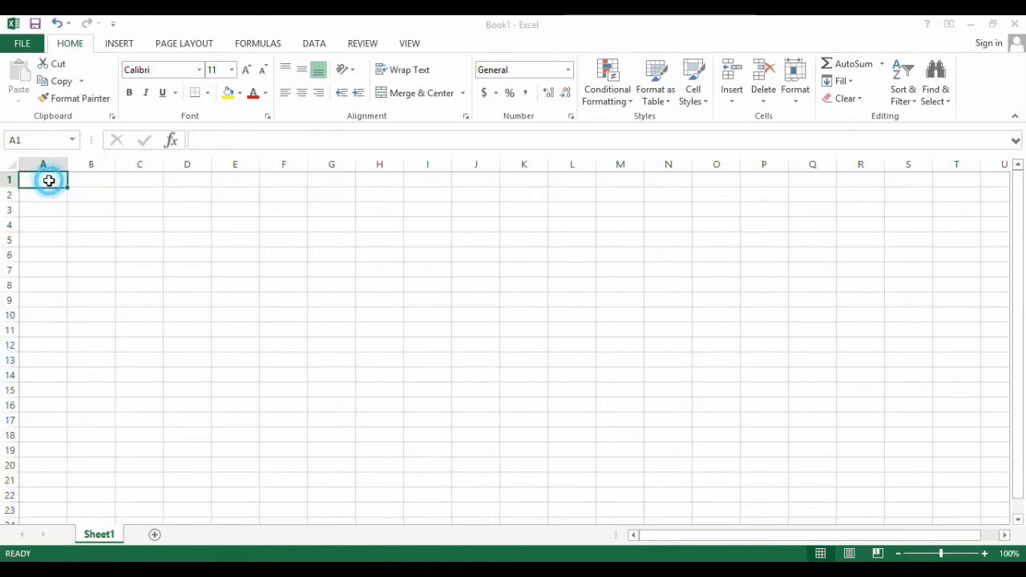
{"action": "left_click", "coordinate": [46, 196]}
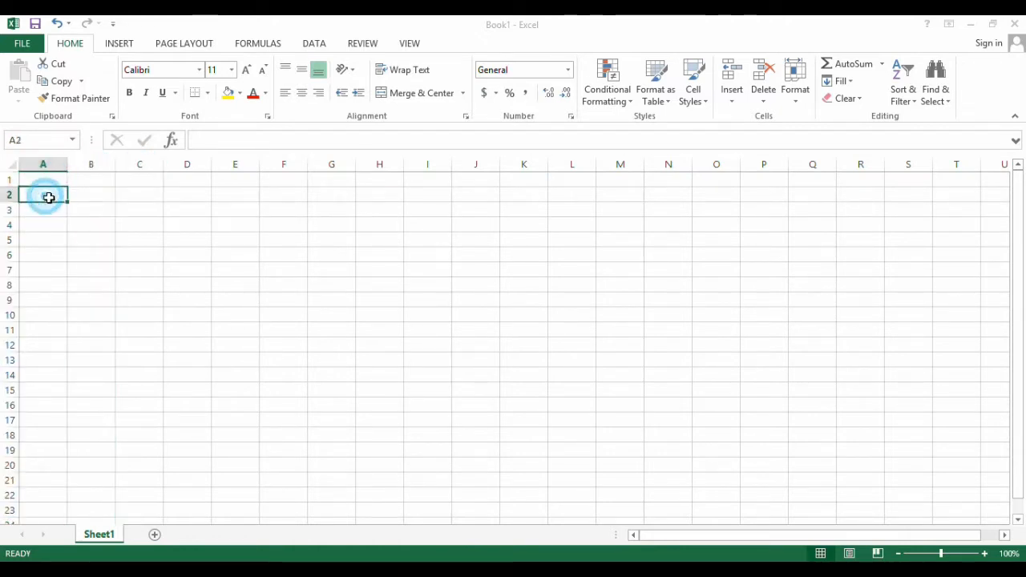
{"action": "left_click", "coordinate": [96, 196]}
{"action": "left_click", "coordinate": [98, 181]}
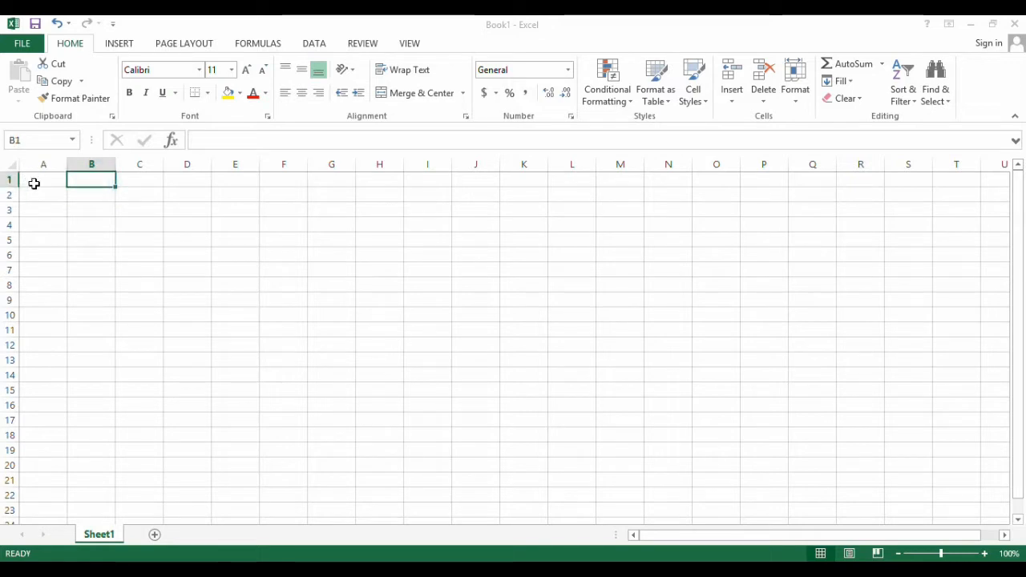
{"action": "left_click", "coordinate": [36, 182]}
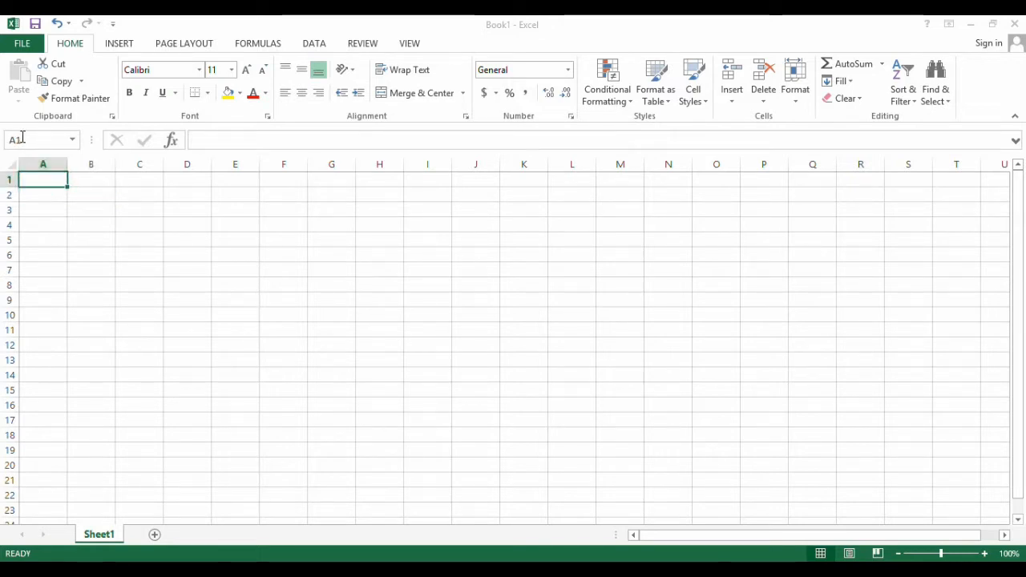
{"action": "left_click", "coordinate": [100, 182]}
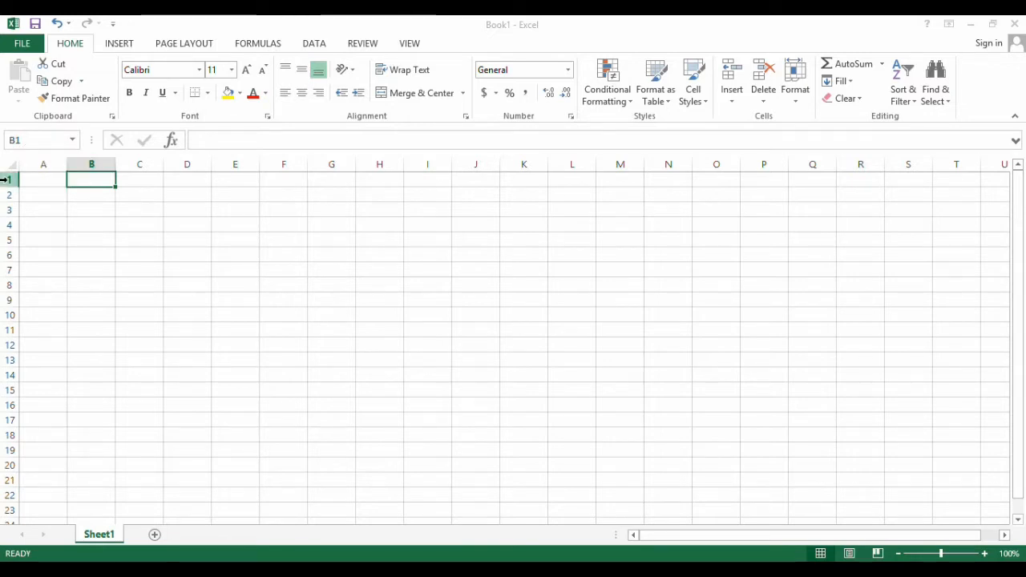
{"action": "left_click", "coordinate": [142, 179]}
{"action": "left_click", "coordinate": [184, 193]}
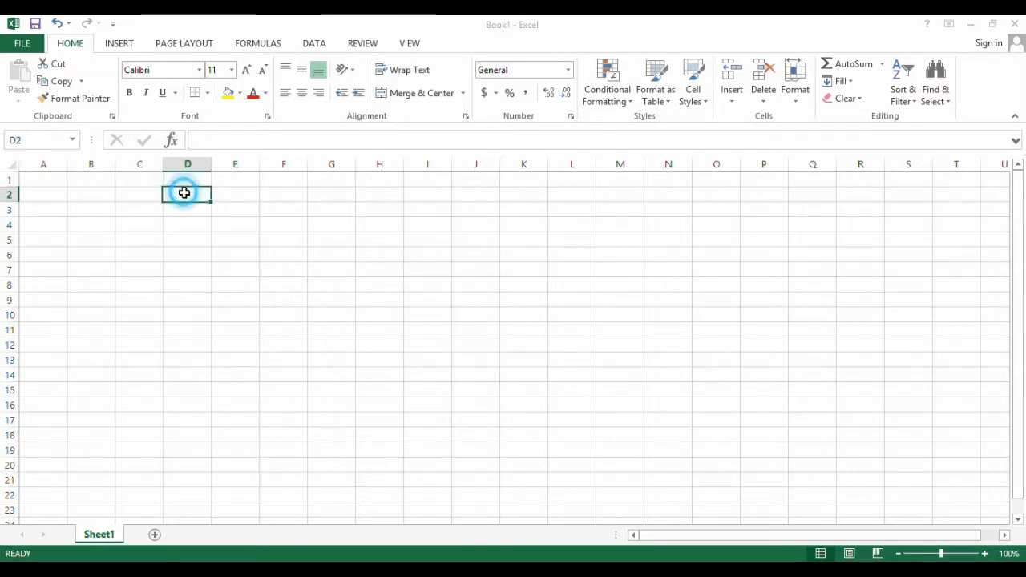
{"action": "left_click", "coordinate": [238, 251]}
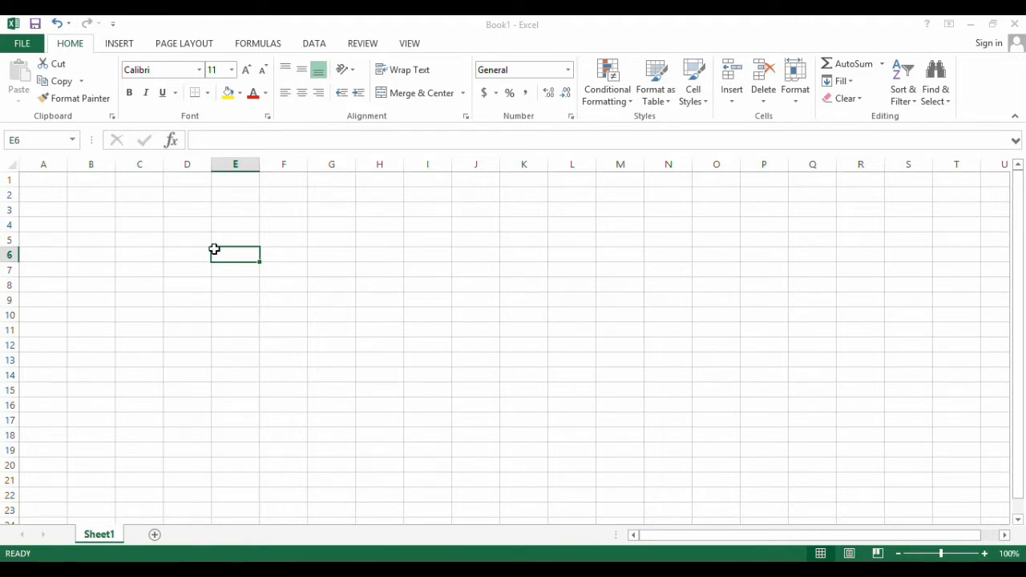
Enter the column heading "trial" in cell A1.
{"action": "left_click", "coordinate": [46, 181]}
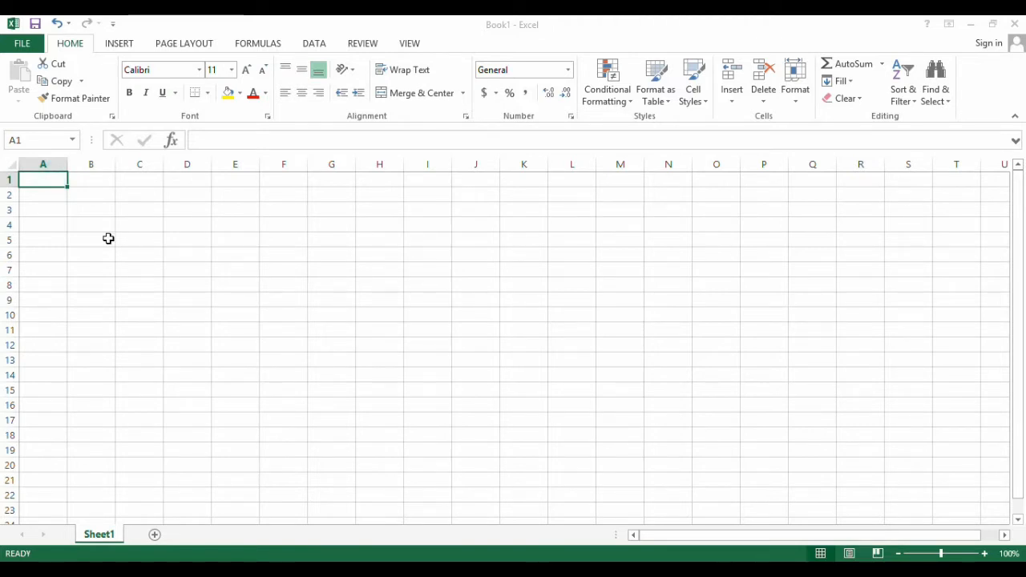
{"action": "type", "text": "trial"}
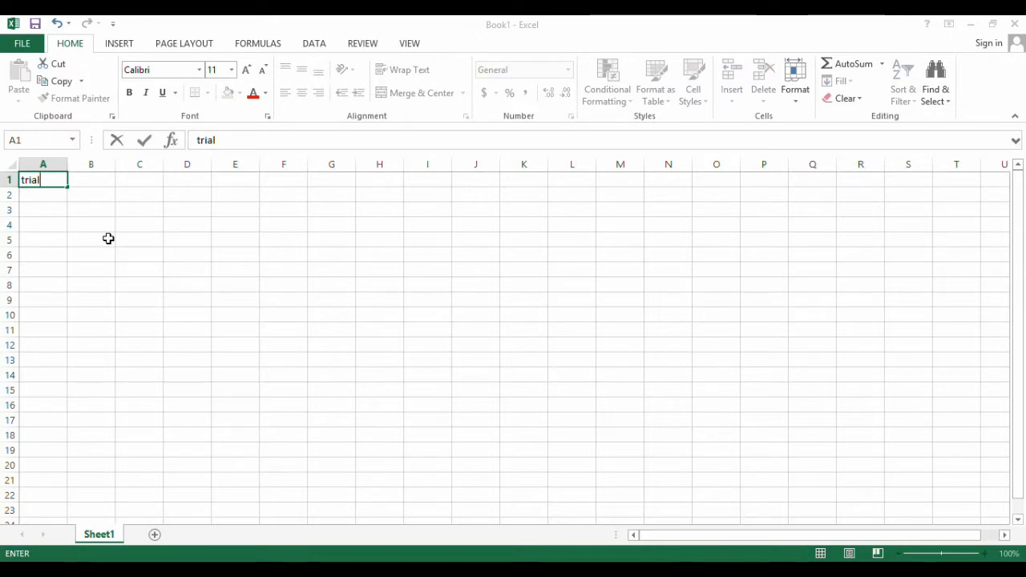
{"action": "key", "text": "Return"}
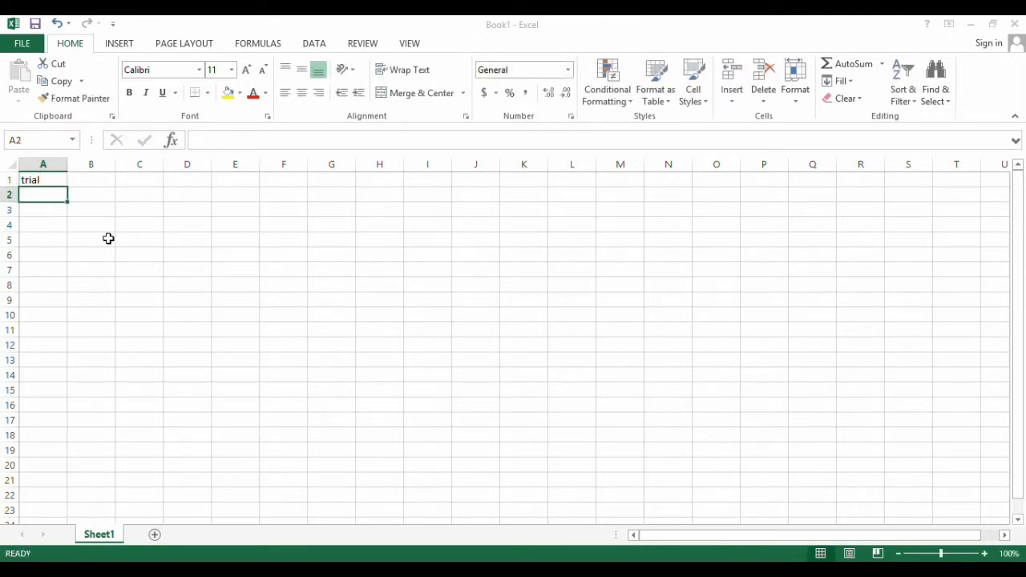
Enter the trial numbers 1, 2 and 3 in cells A2 to A4 below the heading.
{"action": "type", "text": "123"}
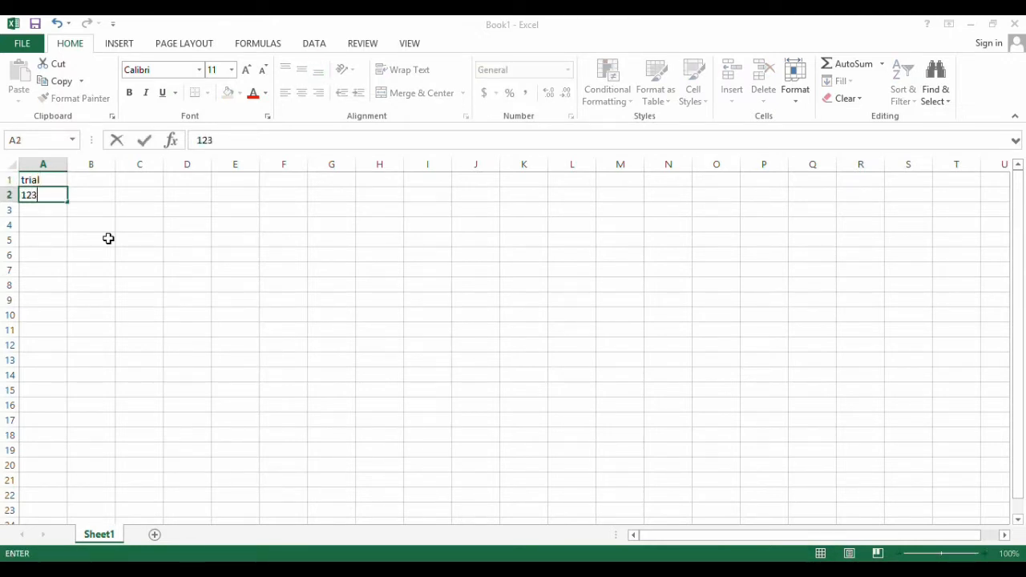
{"action": "key", "text": "BackSpace"}
{"action": "key", "text": "BackSpace"}
{"action": "key", "text": "Return"}
{"action": "type", "text": "2"}
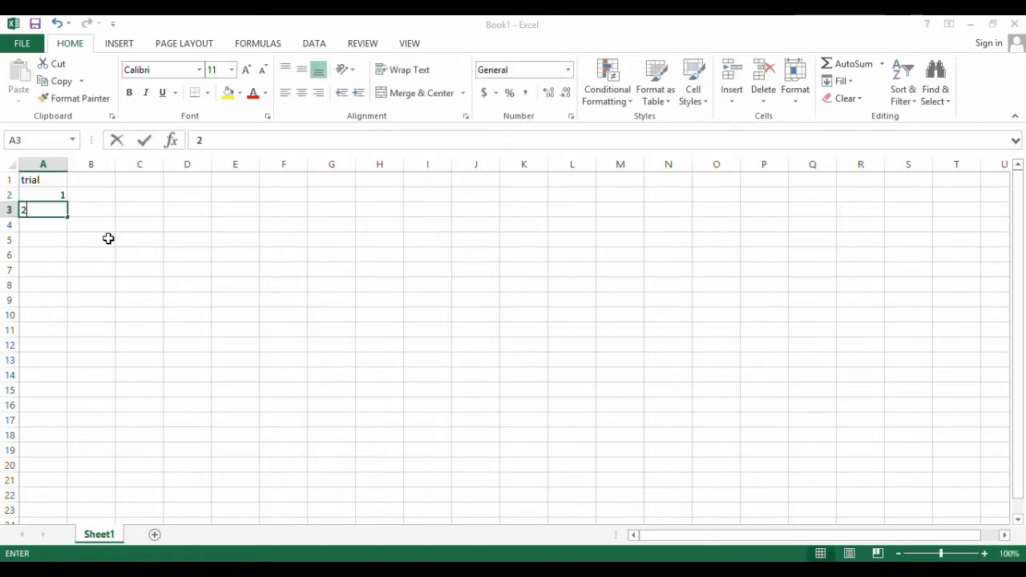
{"action": "key", "text": "Return"}
{"action": "type", "text": "3"}
{"action": "key", "text": "Return"}
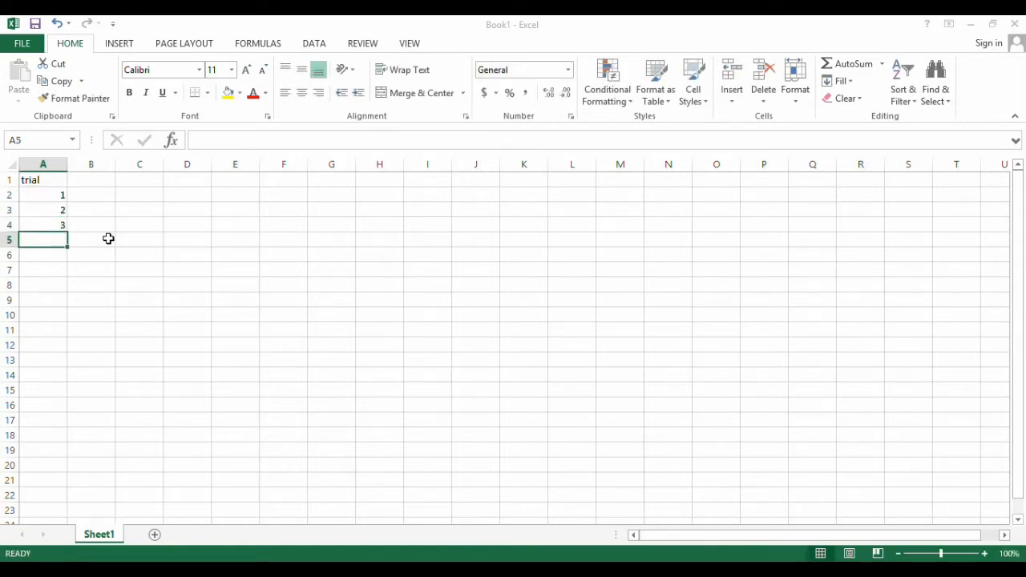
Examine the contents of the heading cell A1 and the number cells A2 to A4 one by one.
{"action": "left_click", "coordinate": [54, 196]}
{"action": "left_click", "coordinate": [51, 210]}
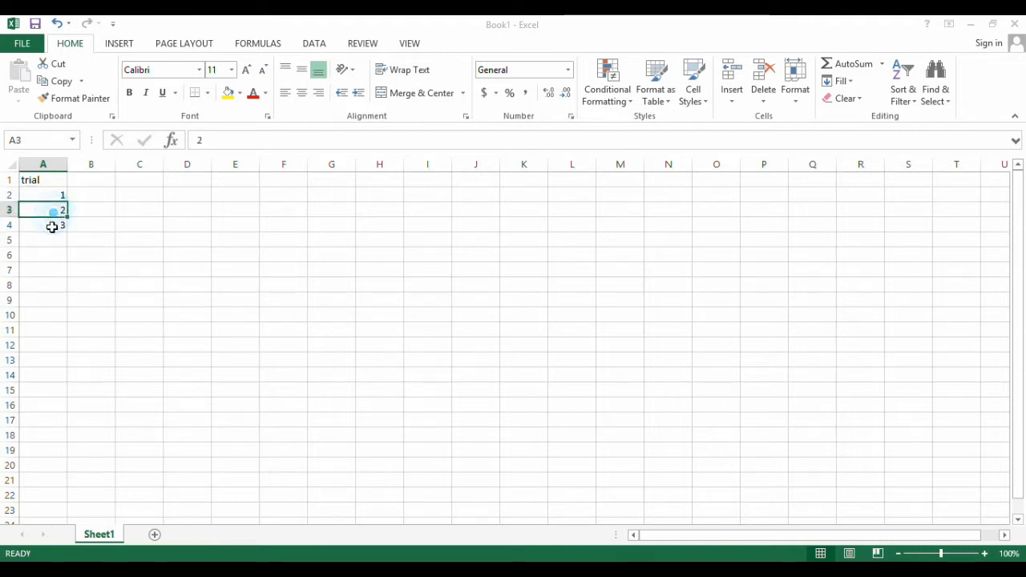
{"action": "left_click", "coordinate": [50, 225]}
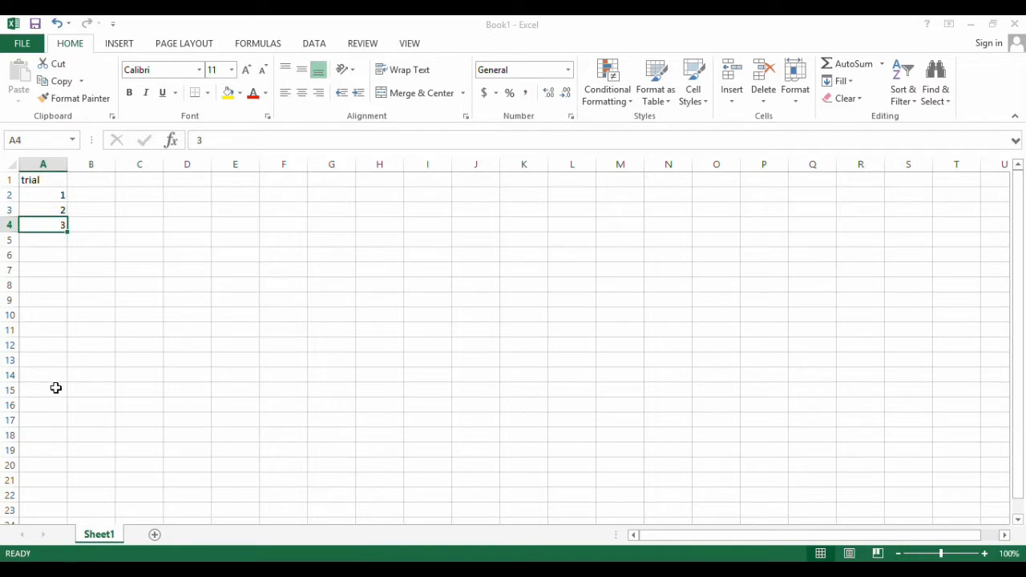
{"action": "left_click", "coordinate": [44, 211]}
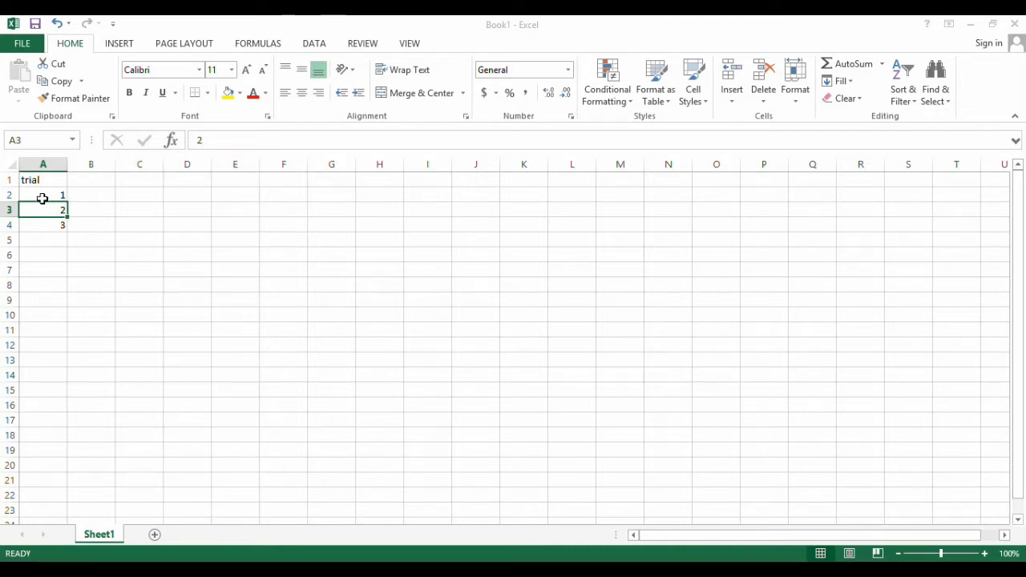
{"action": "left_click", "coordinate": [45, 225]}
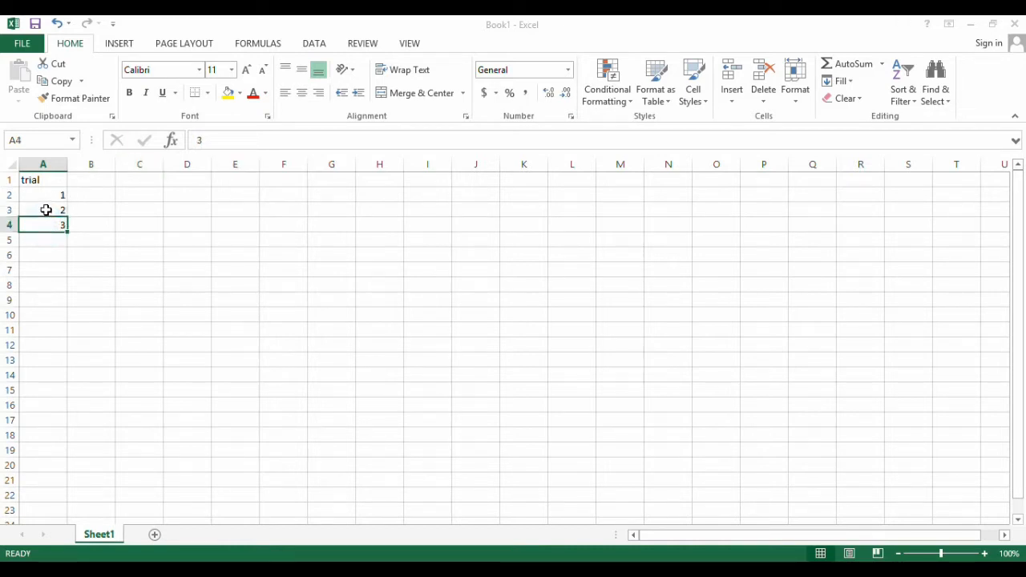
{"action": "left_click", "coordinate": [45, 210]}
{"action": "left_click", "coordinate": [46, 194]}
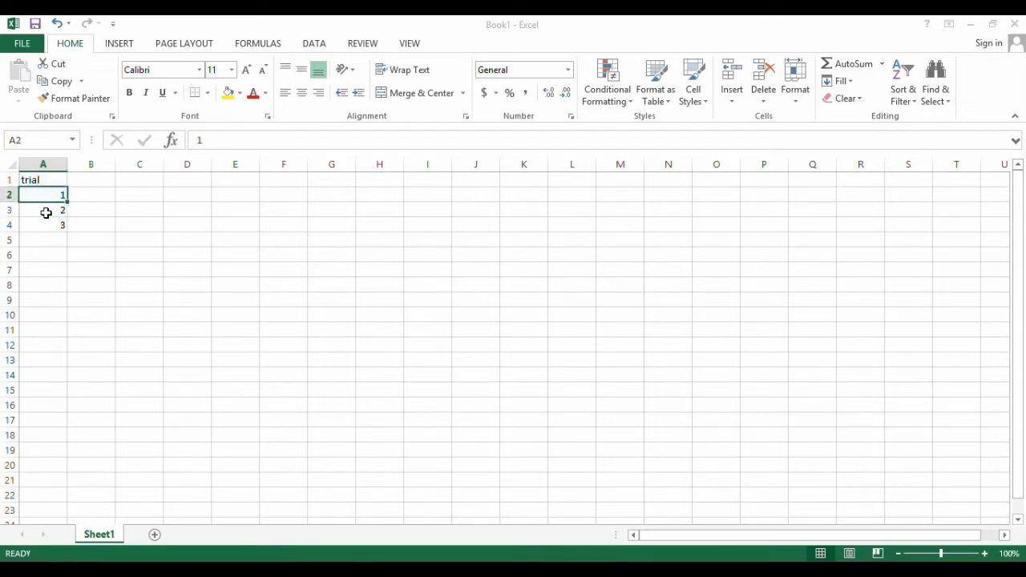
{"action": "left_click", "coordinate": [45, 211]}
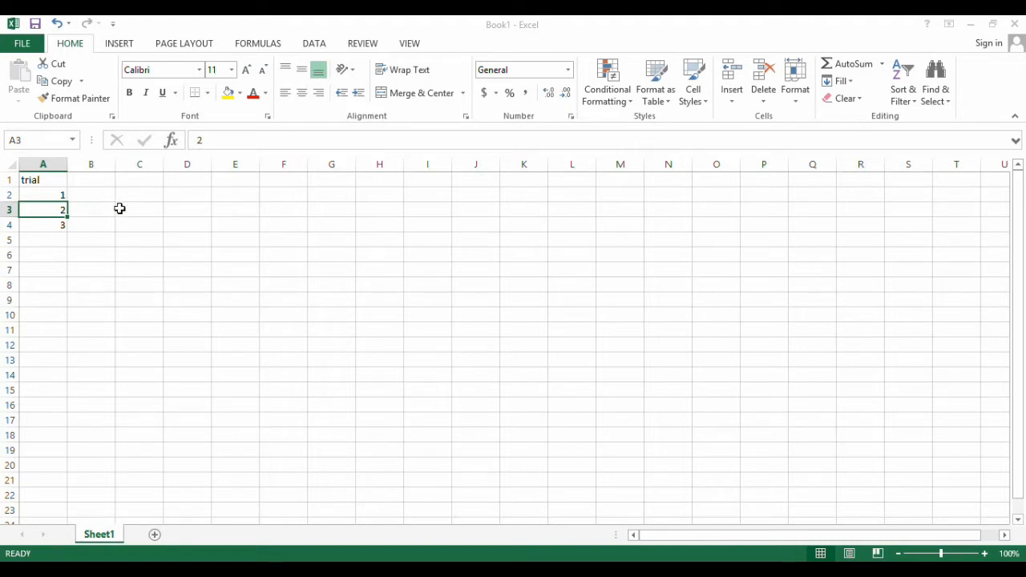
{"action": "left_click", "coordinate": [53, 180]}
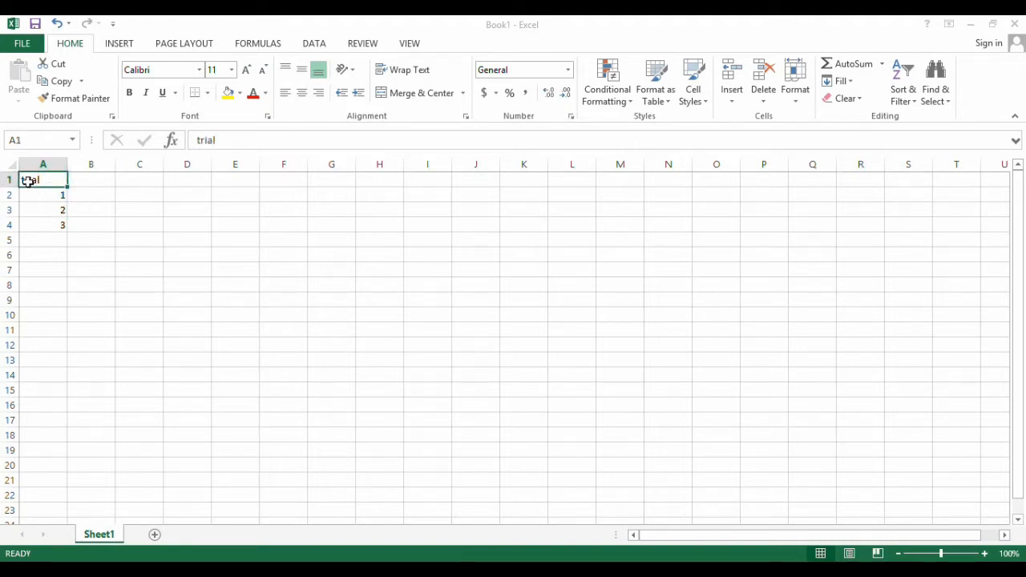
{"action": "left_click", "coordinate": [44, 199]}
{"action": "left_click", "coordinate": [46, 210]}
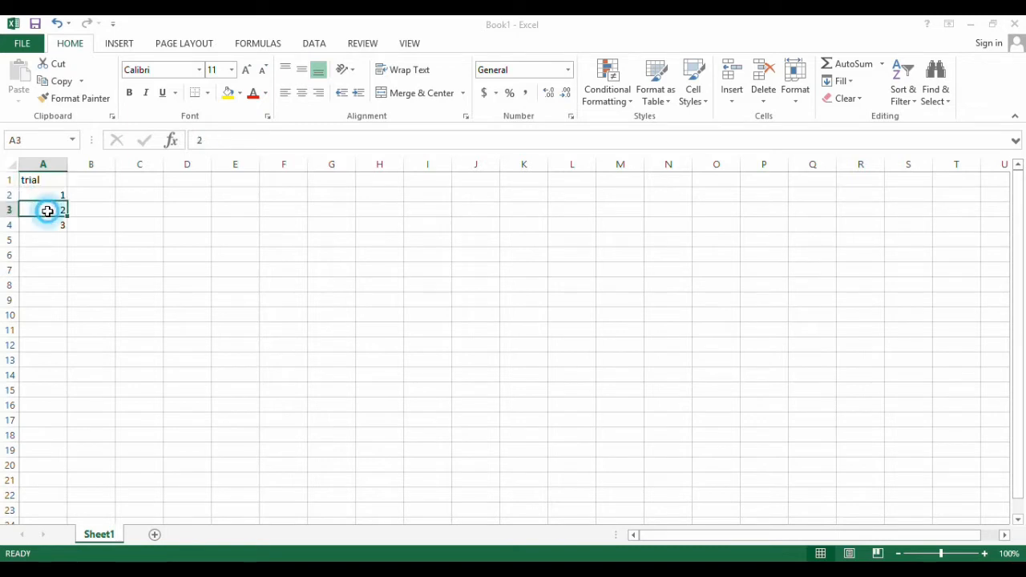
{"action": "left_click", "coordinate": [46, 225]}
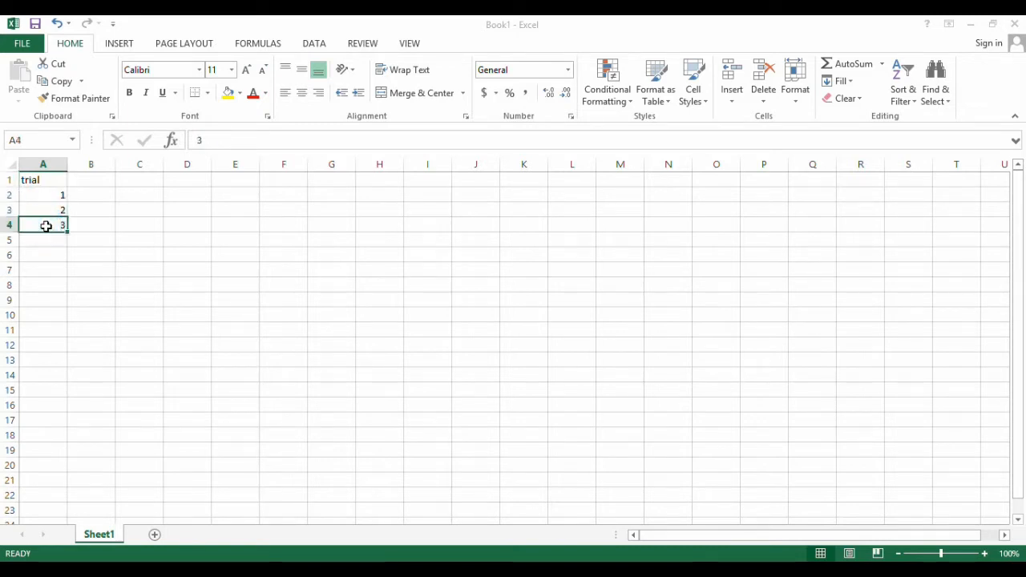
{"action": "left_click", "coordinate": [52, 180]}
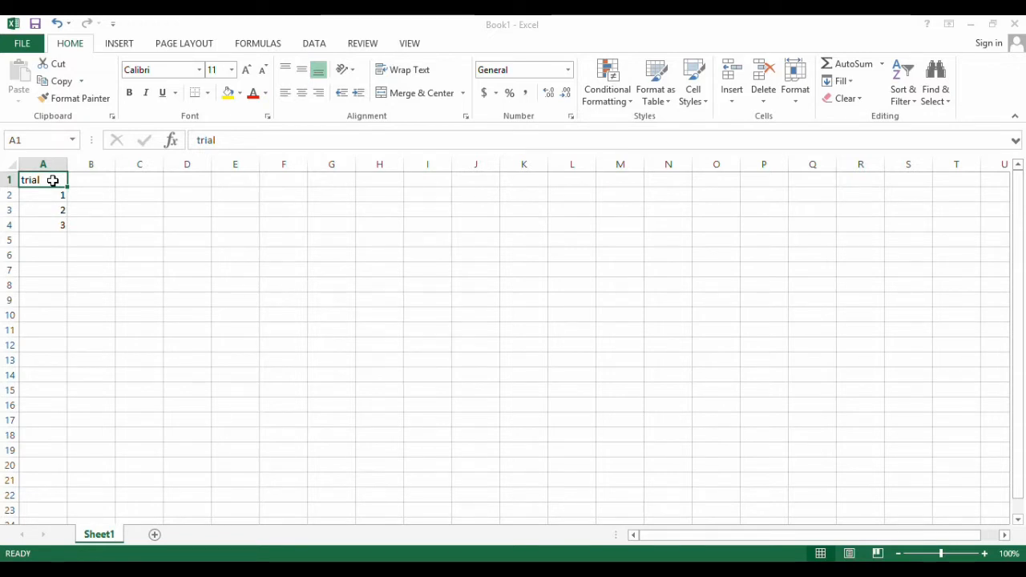
{"action": "left_click", "coordinate": [51, 194]}
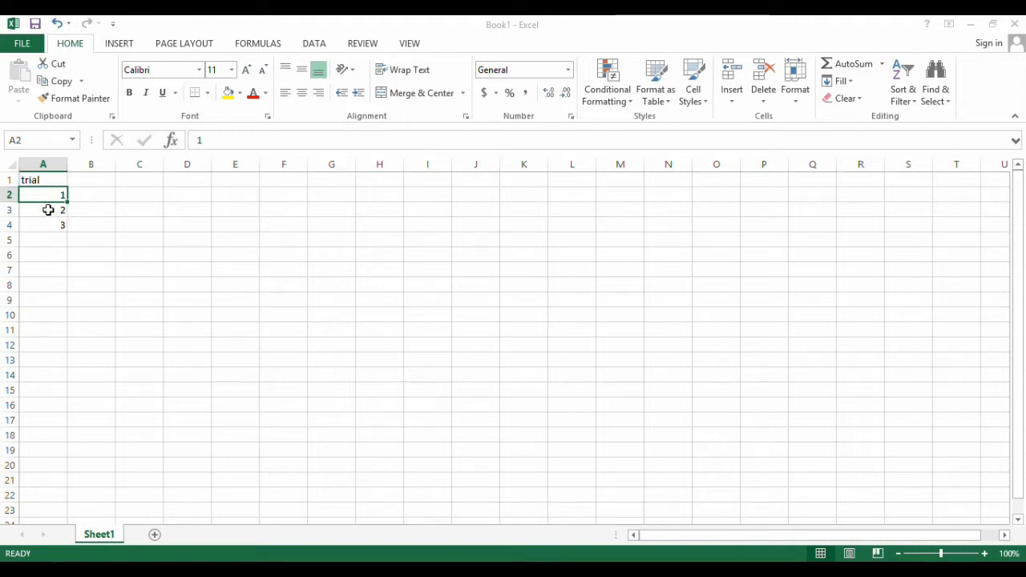
Replace the number in cell A3 with the formula =A2+1, and check cell A3 and the referenced cell A2.
{"action": "left_click", "coordinate": [48, 209]}
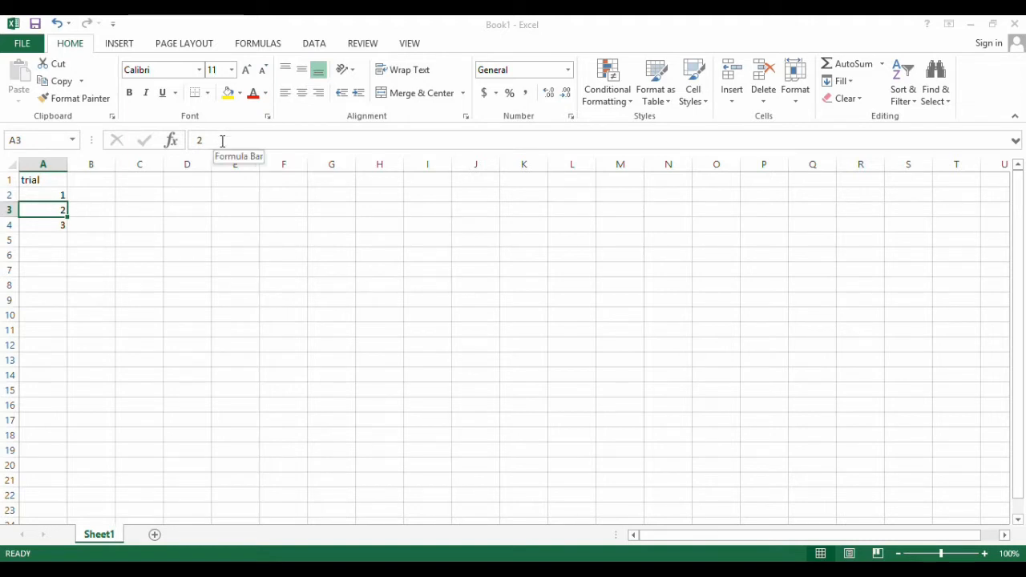
{"action": "left_click", "coordinate": [254, 140]}
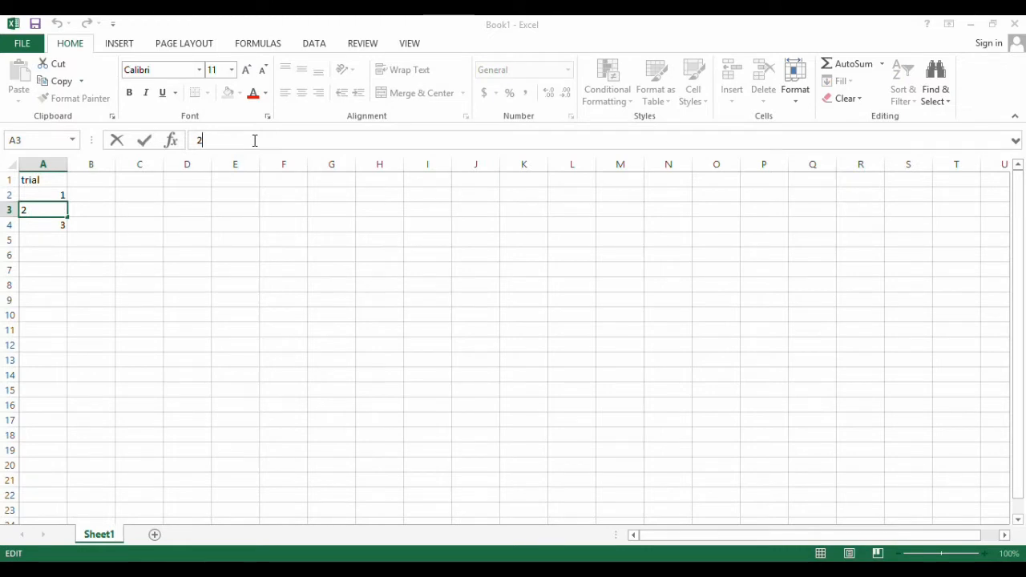
{"action": "key", "text": "BackSpace"}
{"action": "type", "text": "="}
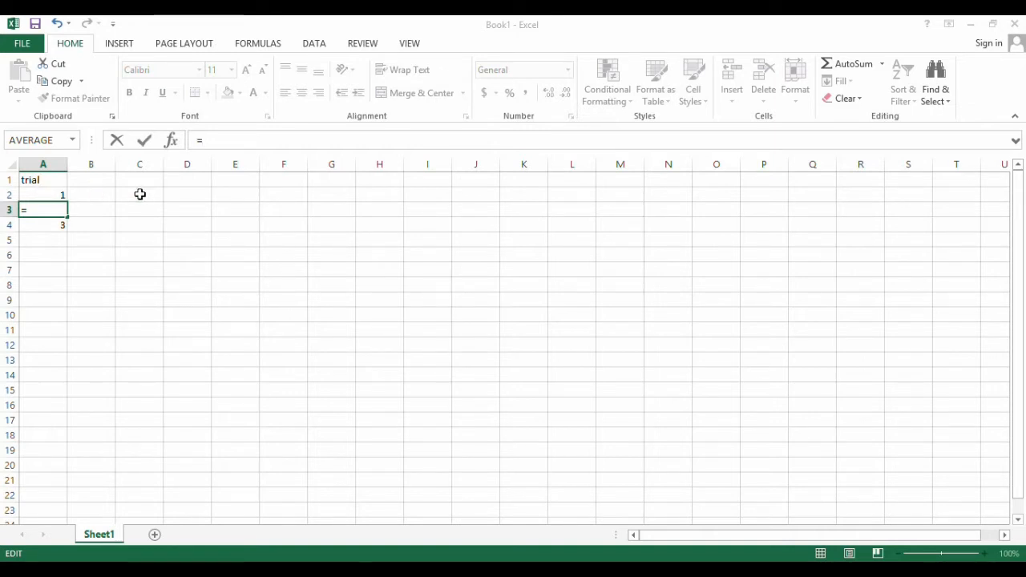
{"action": "left_click", "coordinate": [44, 194]}
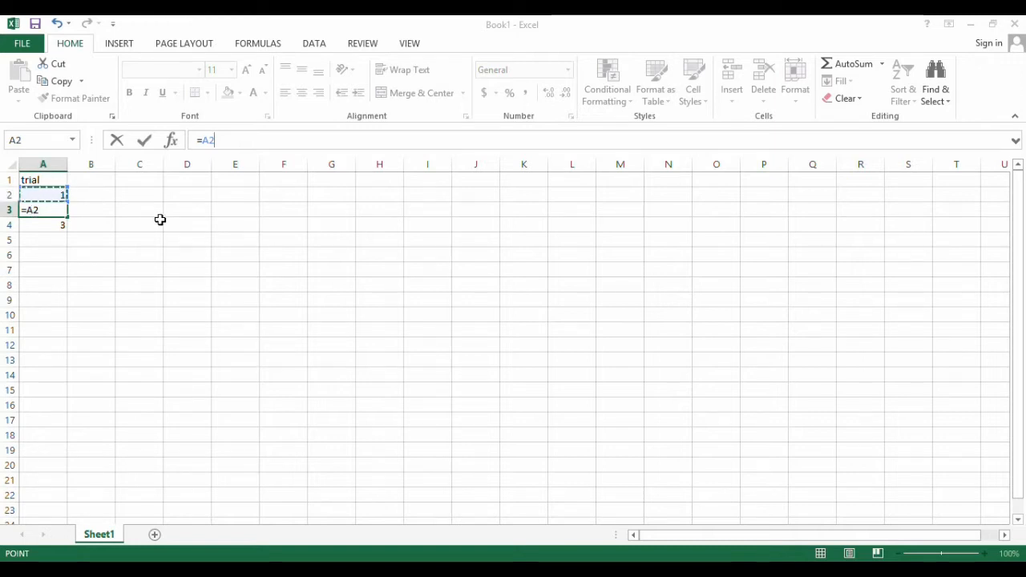
{"action": "type", "text": "+1"}
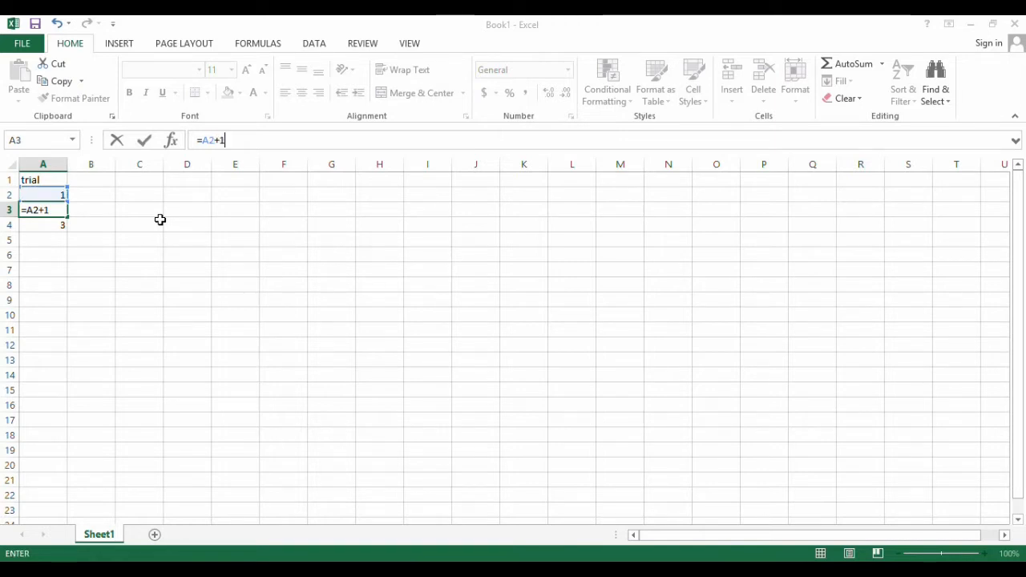
{"action": "key", "text": "Return"}
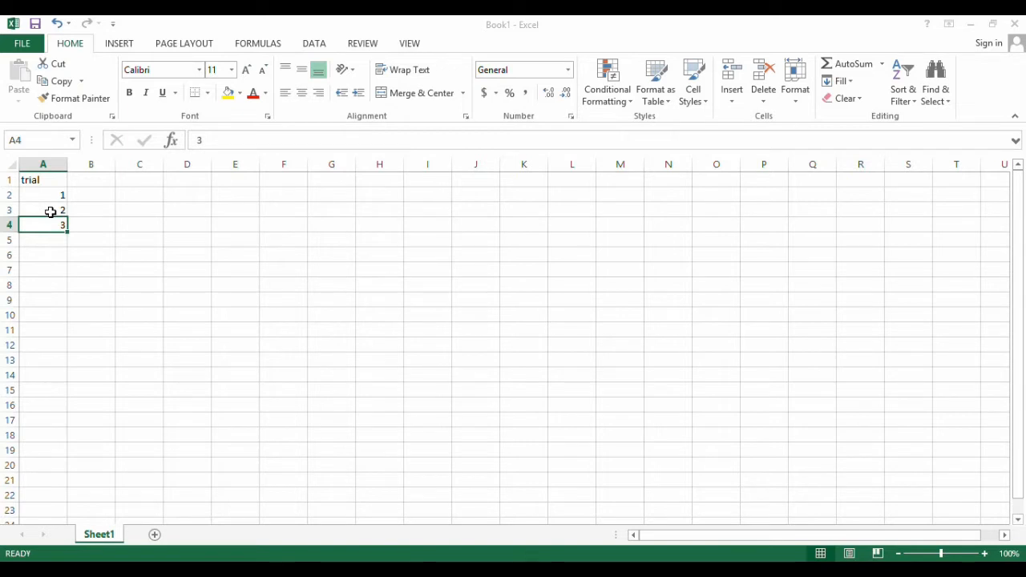
{"action": "left_click", "coordinate": [50, 211]}
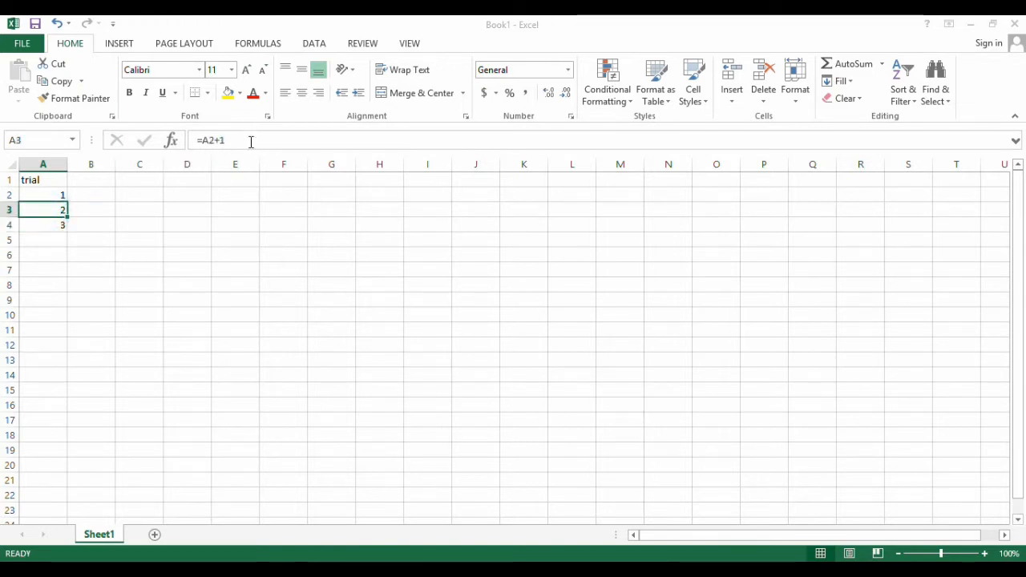
{"action": "left_click", "coordinate": [46, 196]}
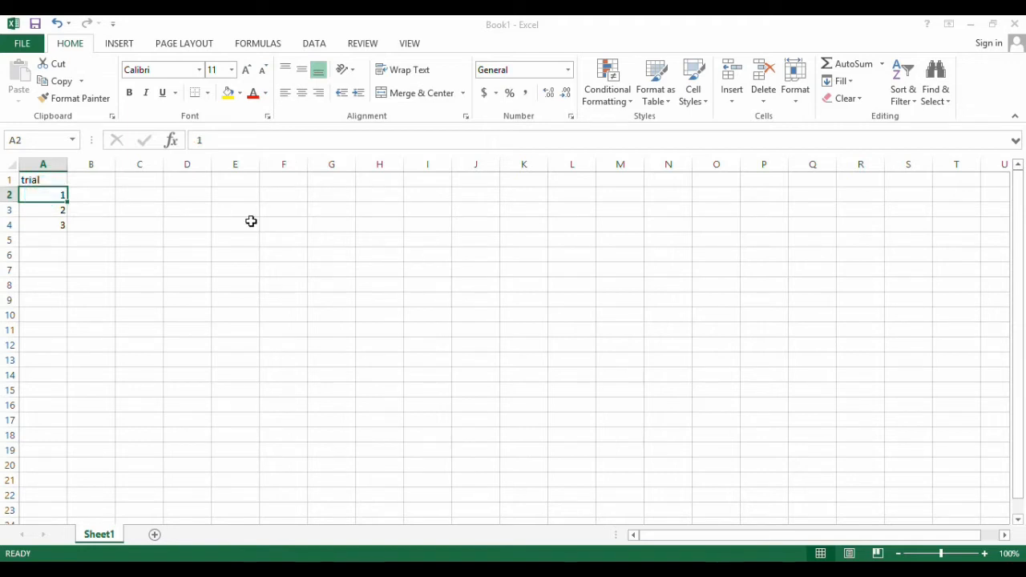
Test the dependent formula in cell A3 by setting cell A2 to 10, and restore A2 to 1.
{"action": "type", "text": "10"}
{"action": "key", "text": "Return"}
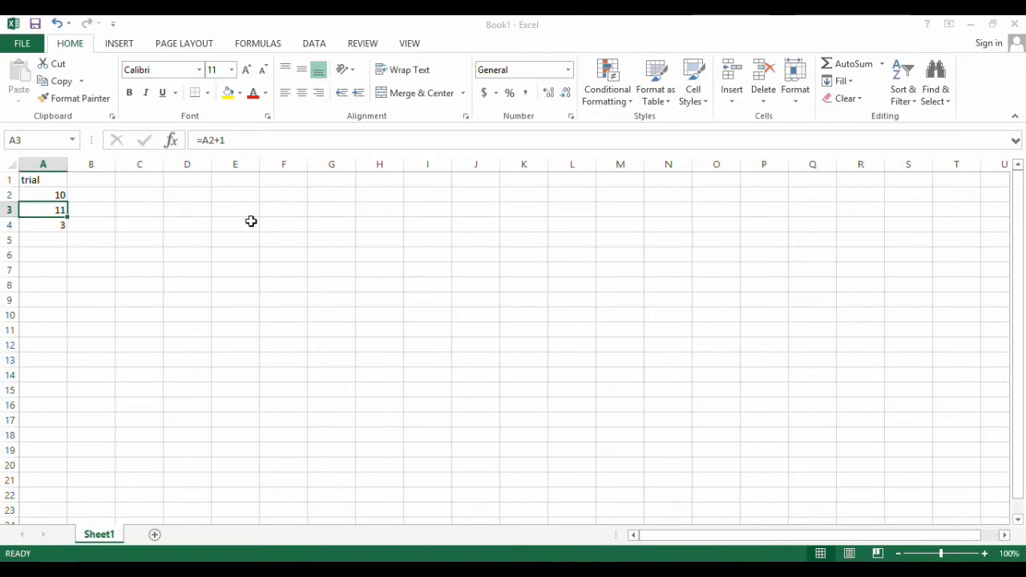
{"action": "key", "text": "Up"}
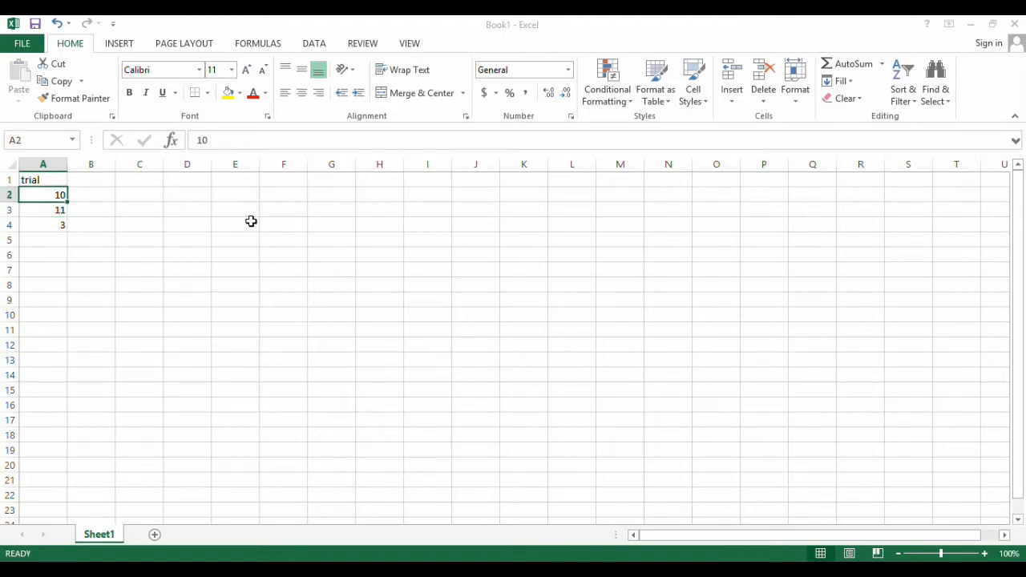
{"action": "type", "text": "1"}
{"action": "key", "text": "Return"}
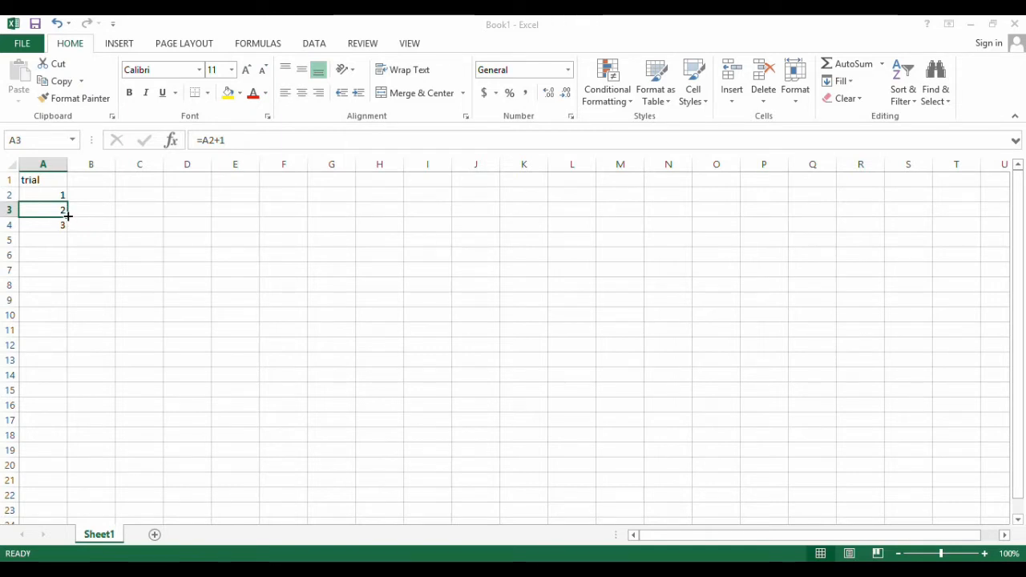
Fill the formula in cell A3 down to cell A10, and check the copied formulas in cells A10 and A7.
{"action": "left_click_drag", "start_coordinate": [68, 215], "coordinate": [64, 322]}
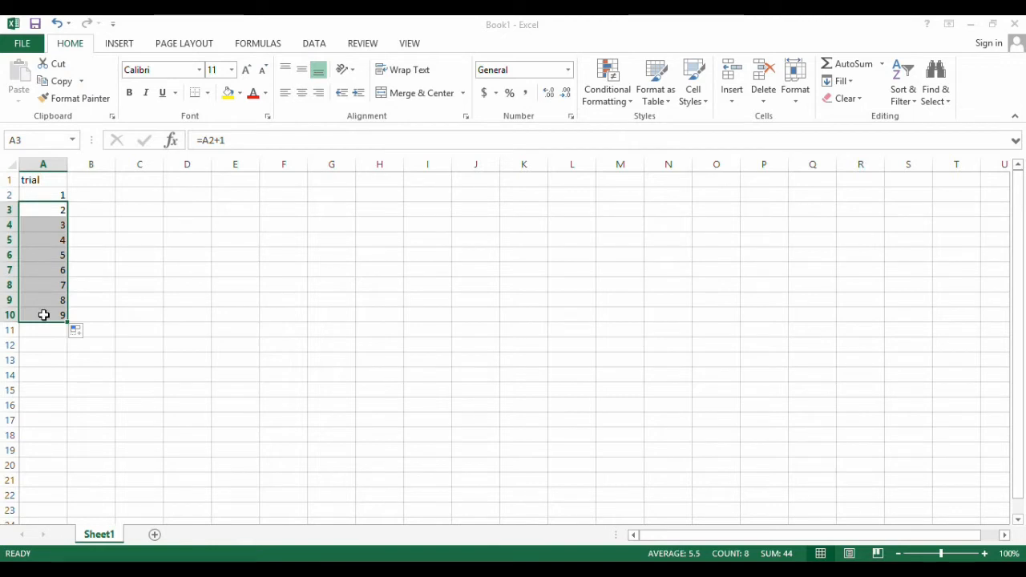
{"action": "left_click", "coordinate": [44, 315]}
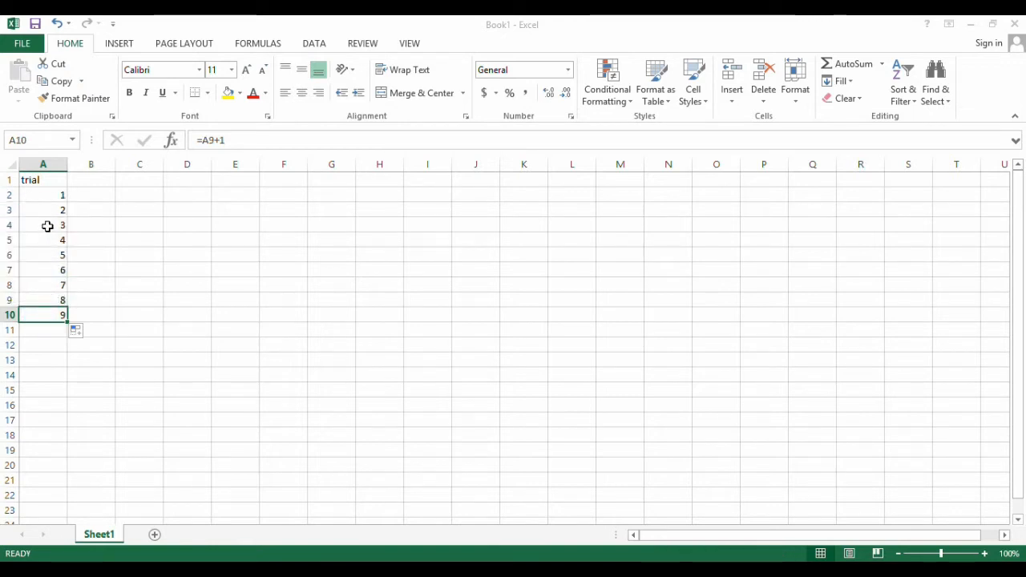
{"action": "left_click", "coordinate": [44, 270]}
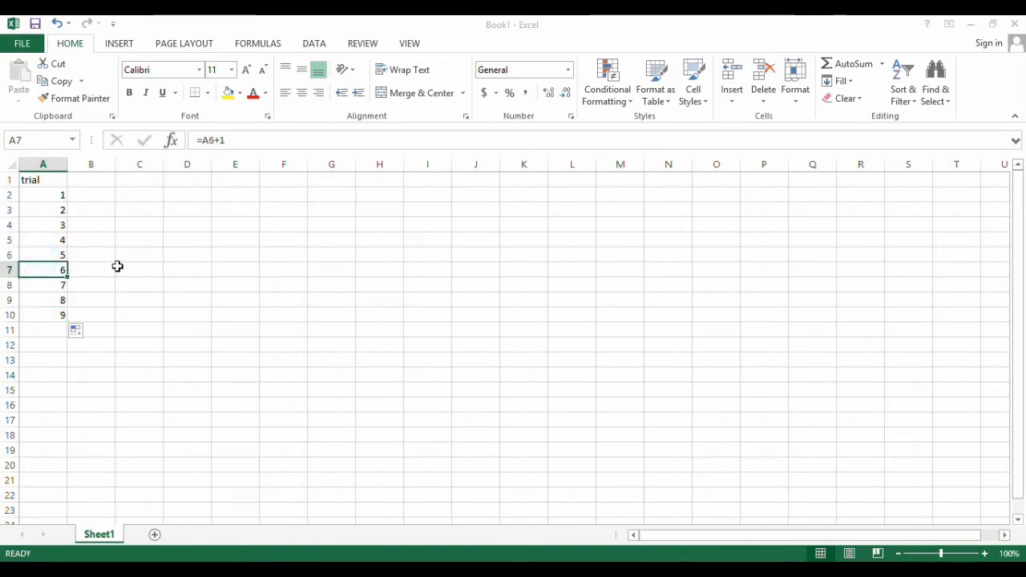
{"action": "left_click", "coordinate": [268, 136]}
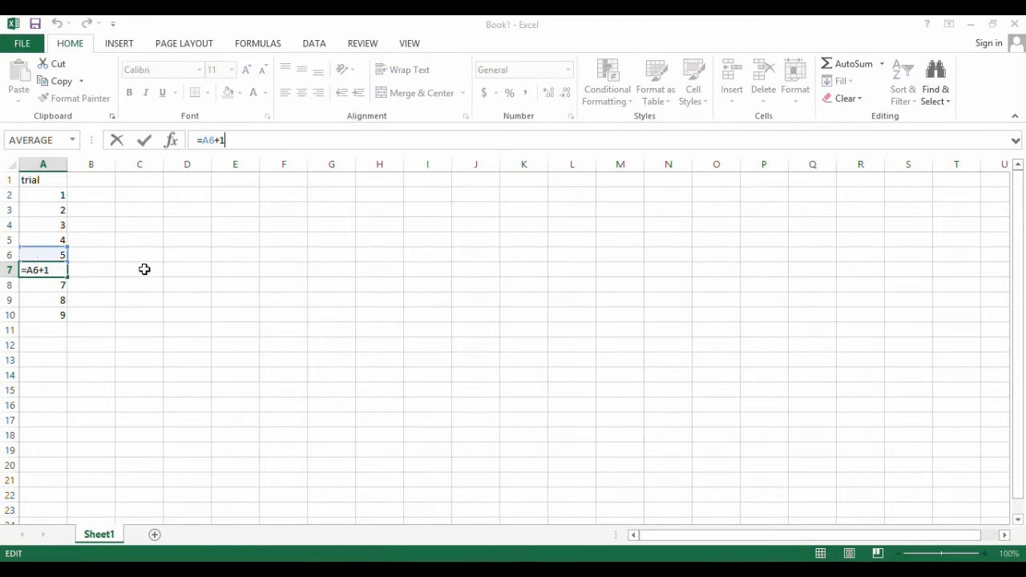
{"action": "key", "text": "Return"}
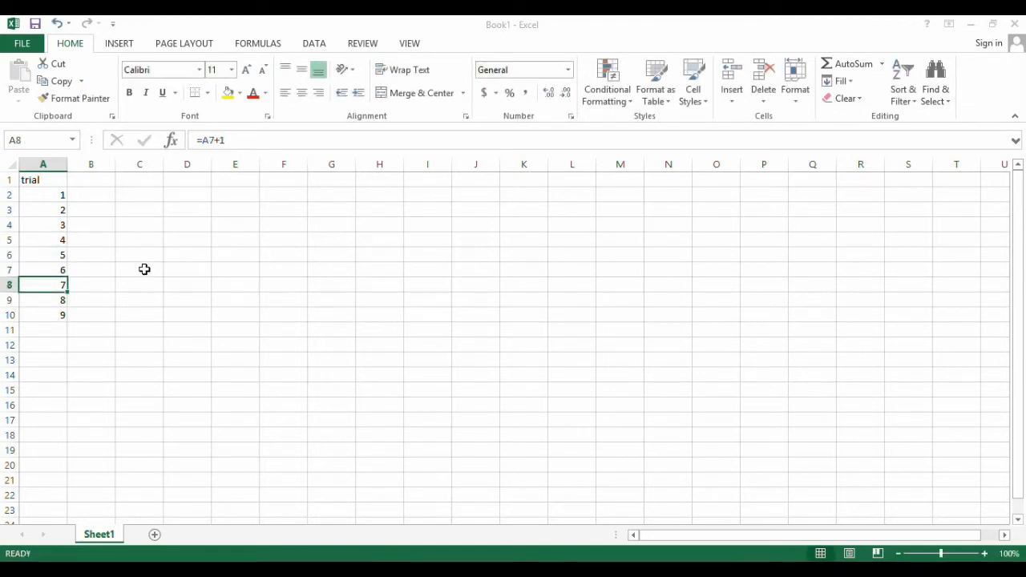
Fill the formula in cell A3 down to cell A101 to extend the trial numbers to 100.
{"action": "left_click", "coordinate": [49, 210]}
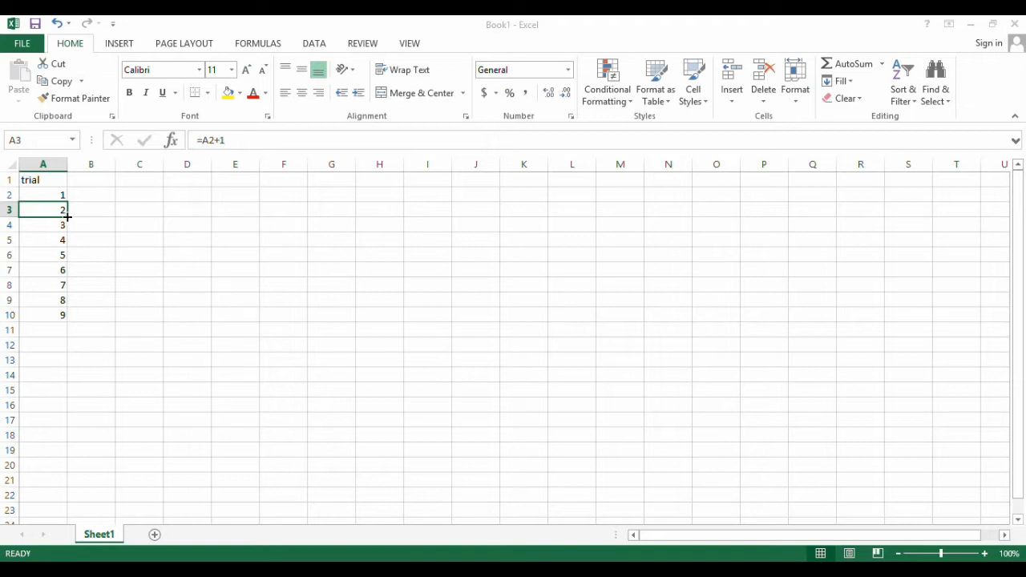
{"action": "left_click_drag", "start_coordinate": [68, 216], "coordinate": [57, 425]}
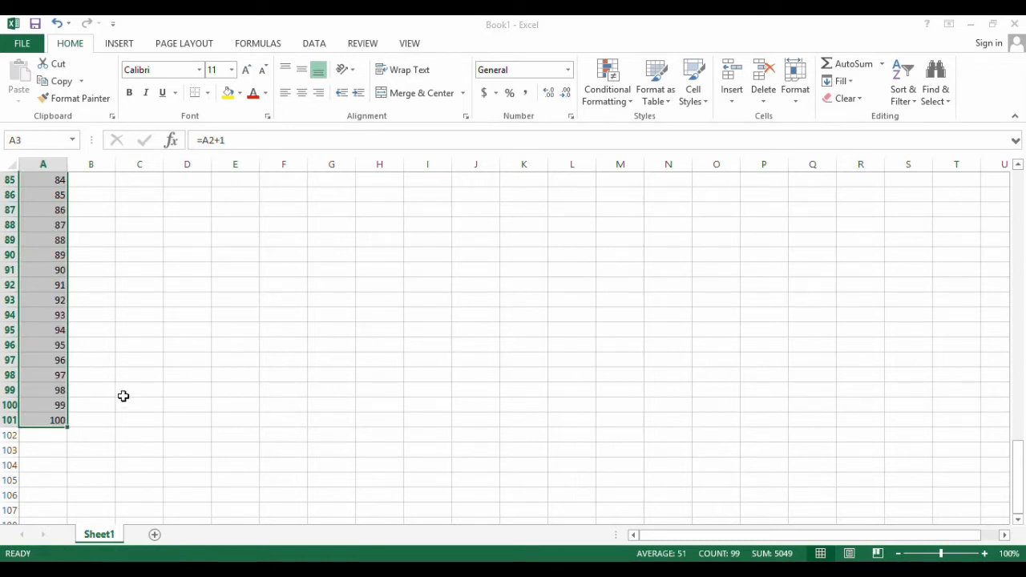
{"action": "scroll", "coordinate": [122, 395], "scroll_direction": "up", "scroll_amount": 17}
{"action": "scroll", "coordinate": [122, 396], "scroll_direction": "up", "scroll_amount": 11}
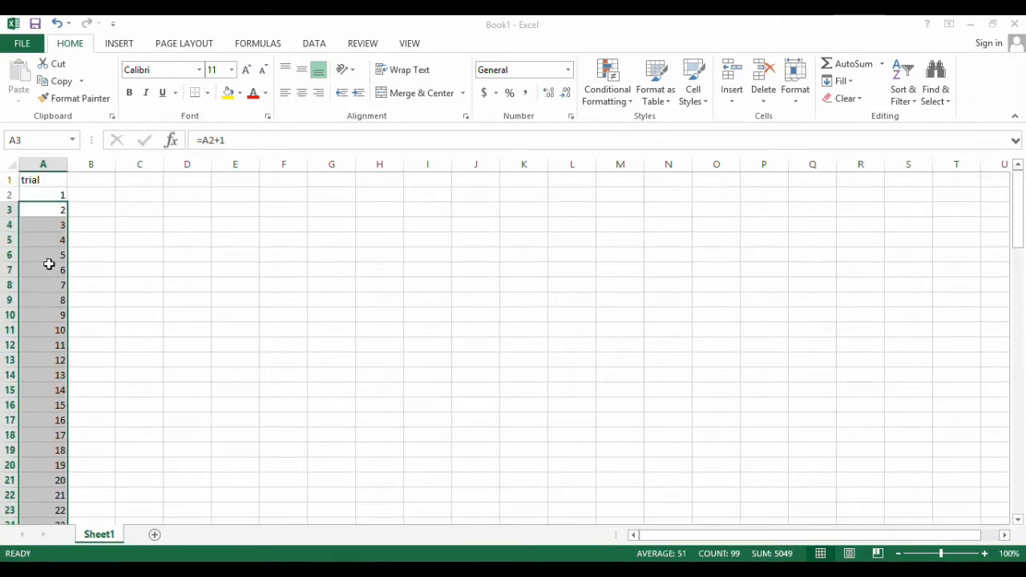
Delete the contents of cells A11 to A101 in the trial column.
{"action": "left_click", "coordinate": [42, 329]}
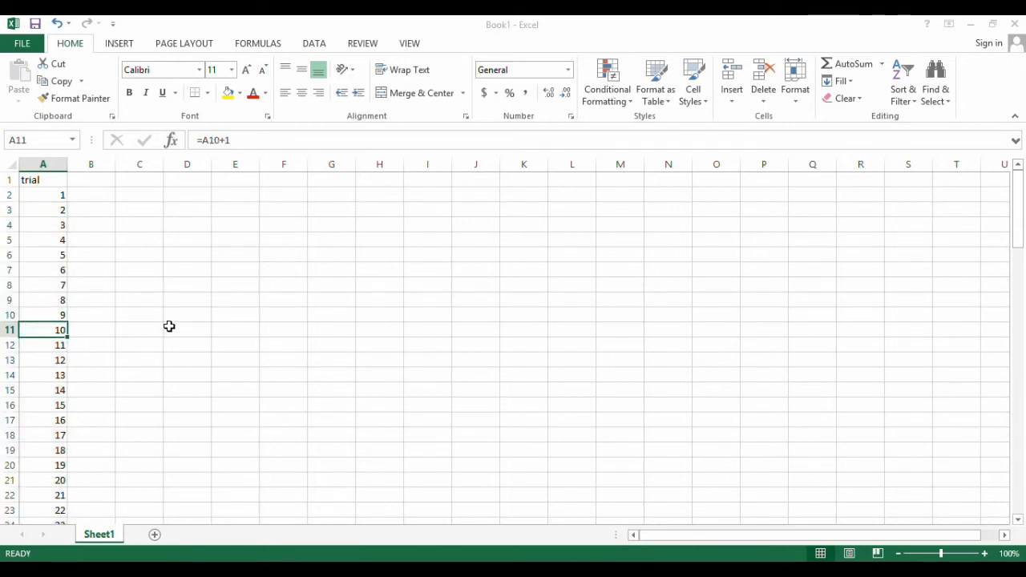
{"action": "scroll", "coordinate": [169, 326], "scroll_direction": "down", "scroll_amount": 13}
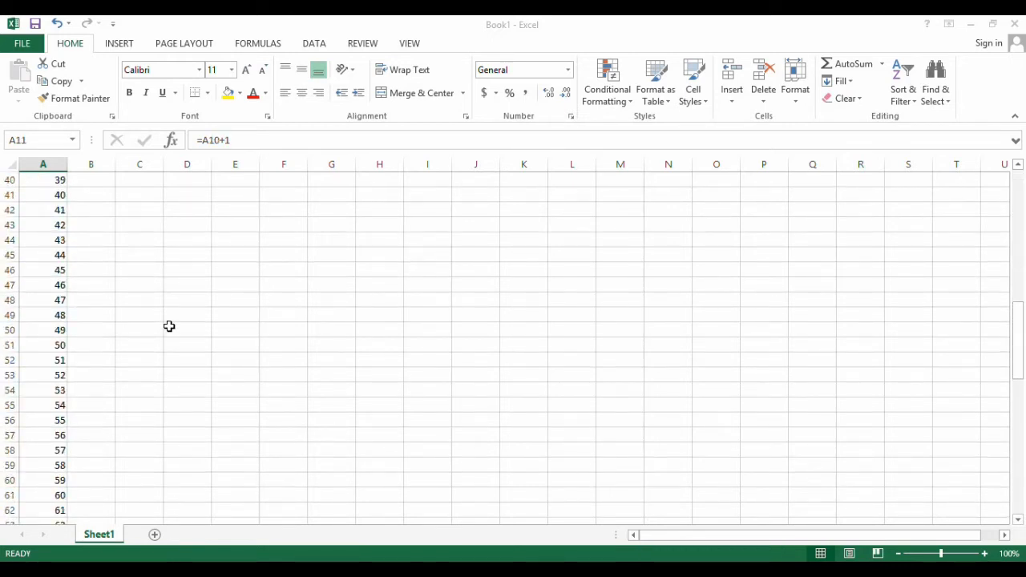
{"action": "scroll", "coordinate": [169, 326], "scroll_direction": "down", "scroll_amount": 12}
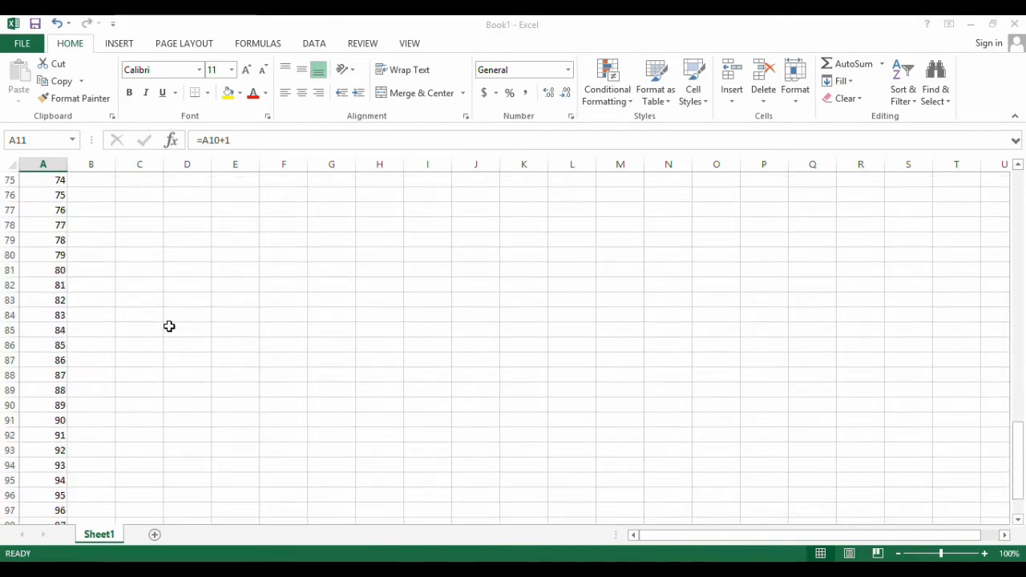
{"action": "scroll", "coordinate": [169, 326], "scroll_direction": "down", "scroll_amount": 4}
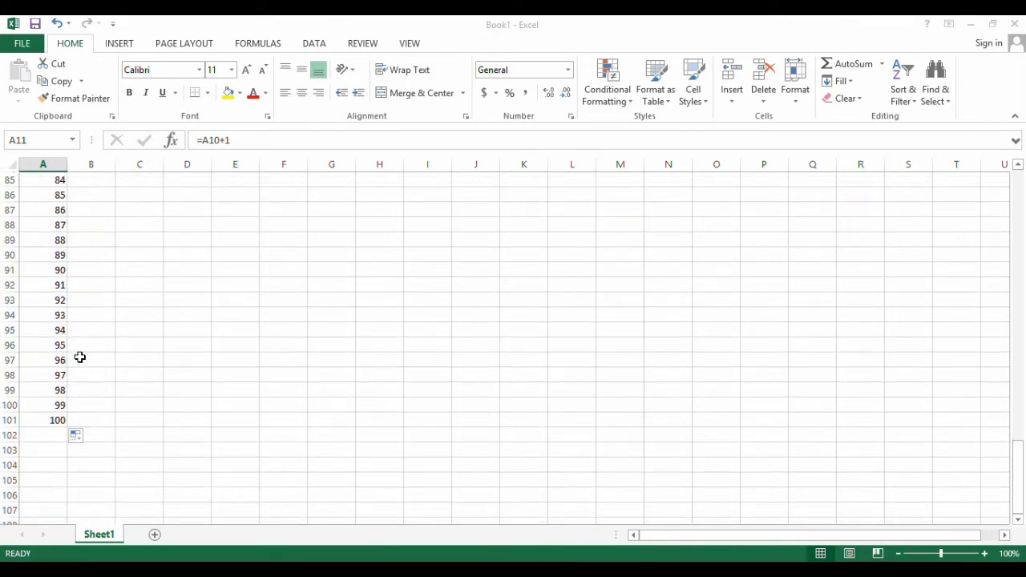
{"action": "left_click", "coordinate": [42, 423], "text": "shift"}
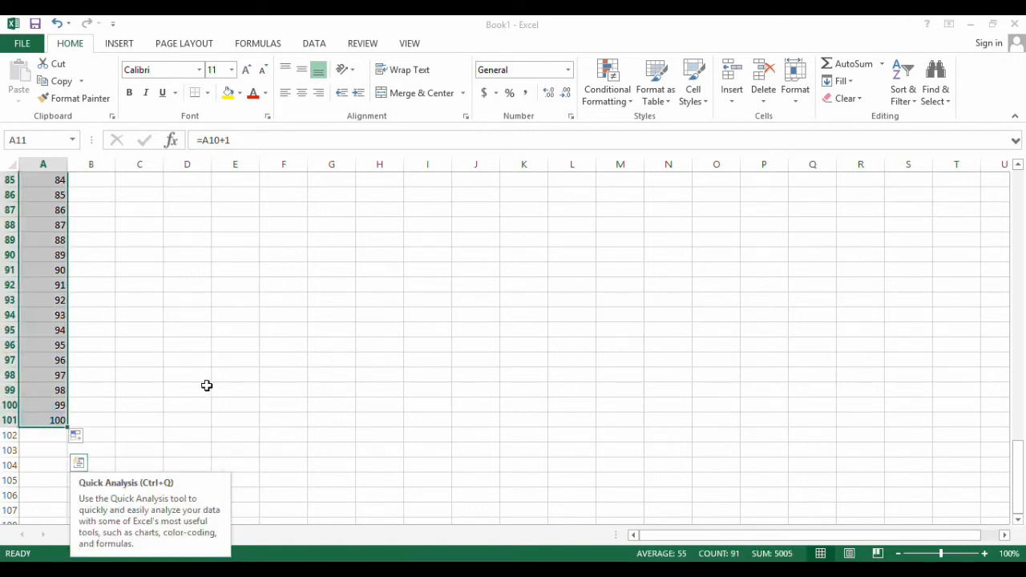
{"action": "key", "text": "Delete"}
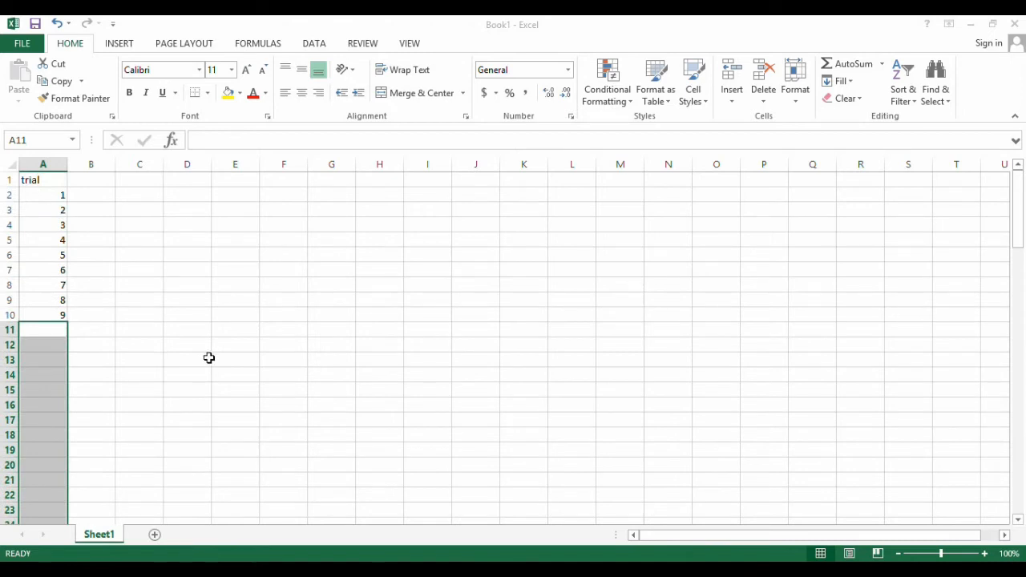
Enter the column heading "1 card (g)" in cell B1.
{"action": "left_click", "coordinate": [97, 318]}
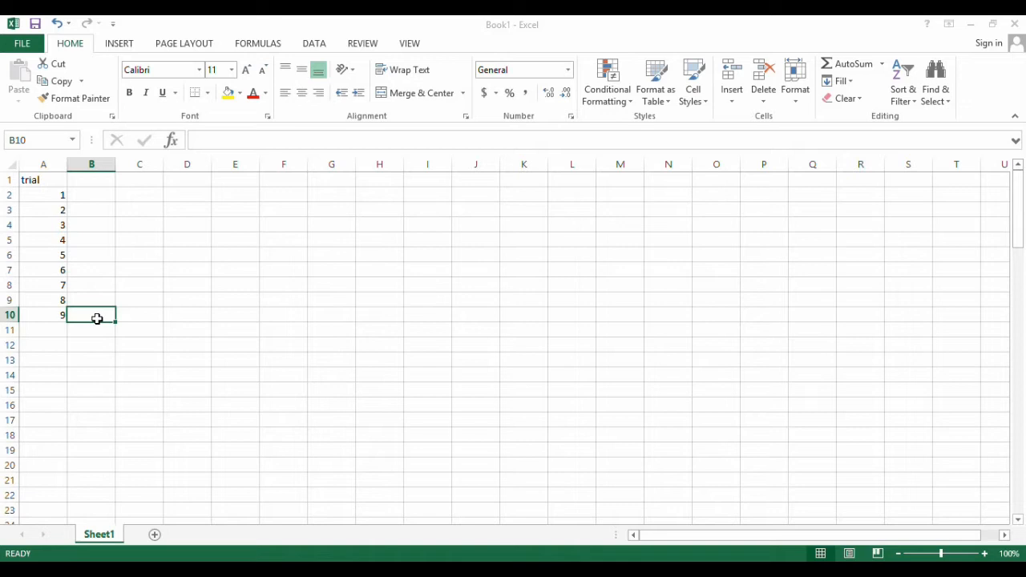
{"action": "key", "text": "Up"}
{"action": "key", "text": "Up"}
{"action": "key", "text": "Up"}
{"action": "key", "text": "Up"}
{"action": "key", "text": "Up"}
{"action": "key", "text": "Up"}
{"action": "key", "text": "Up"}
{"action": "key", "text": "Up"}
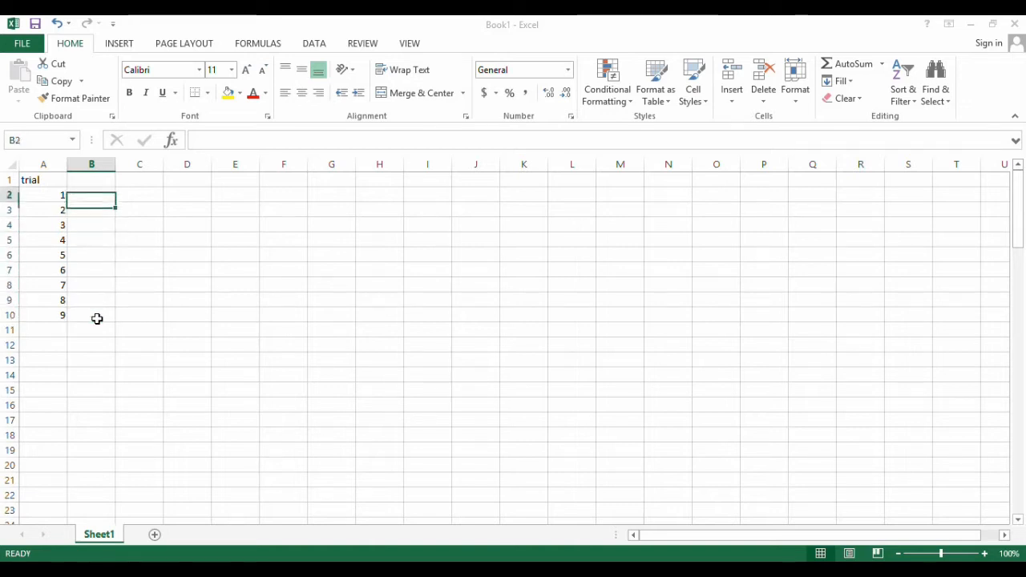
{"action": "key", "text": "Up"}
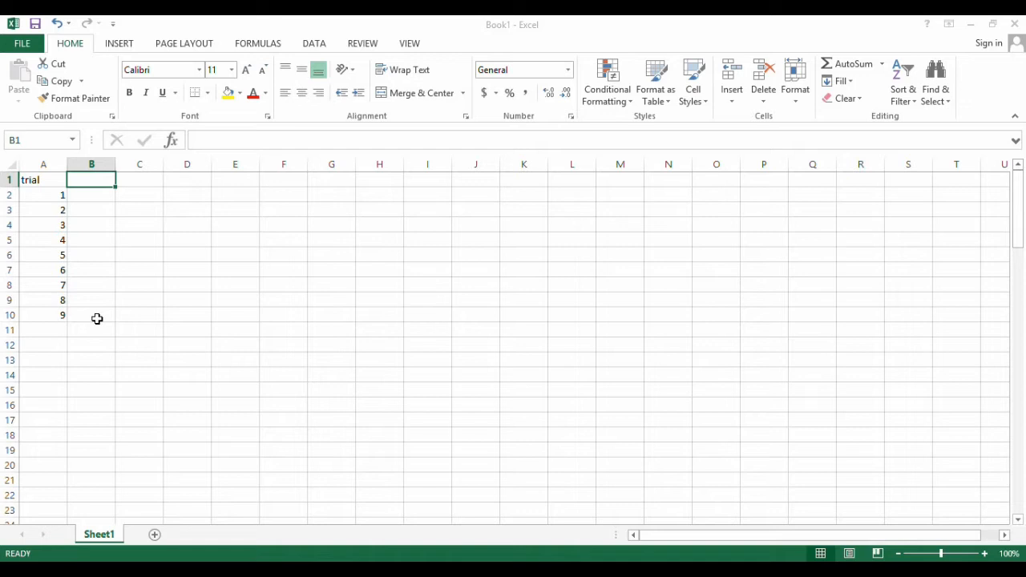
{"action": "type", "text": "1 ca"}
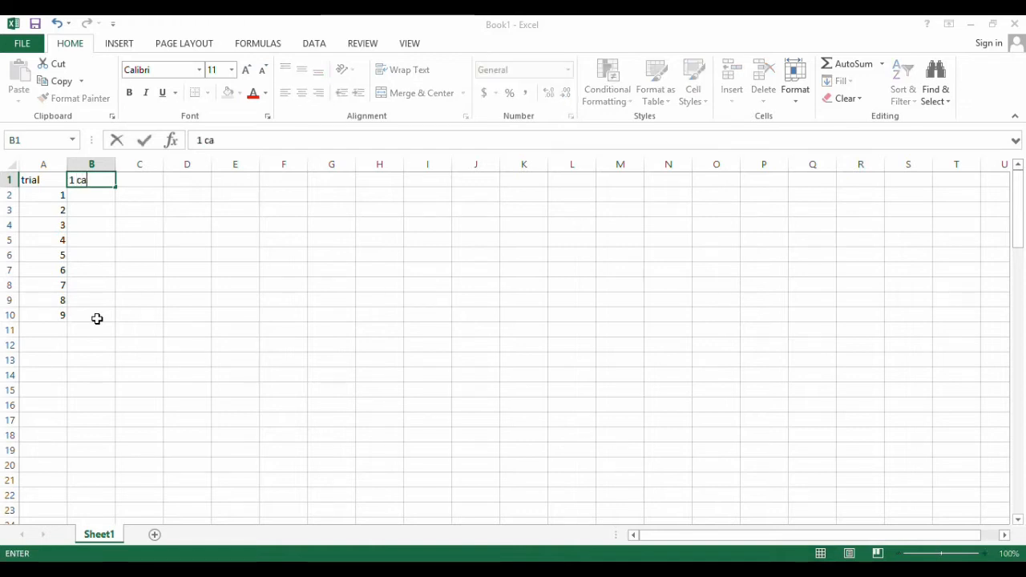
{"action": "type", "text": "rd (g)"}
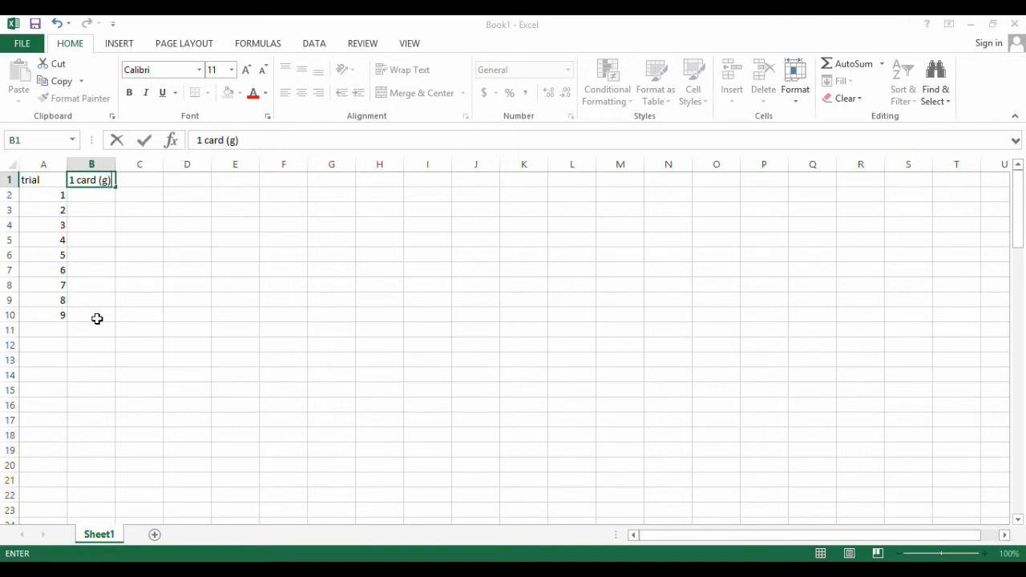
{"action": "key", "text": "Tab"}
Enter the column headings "10 cards (g)" in cell C1 and "20 cards (g)" in cell D1.
{"action": "type", "text": "10"}
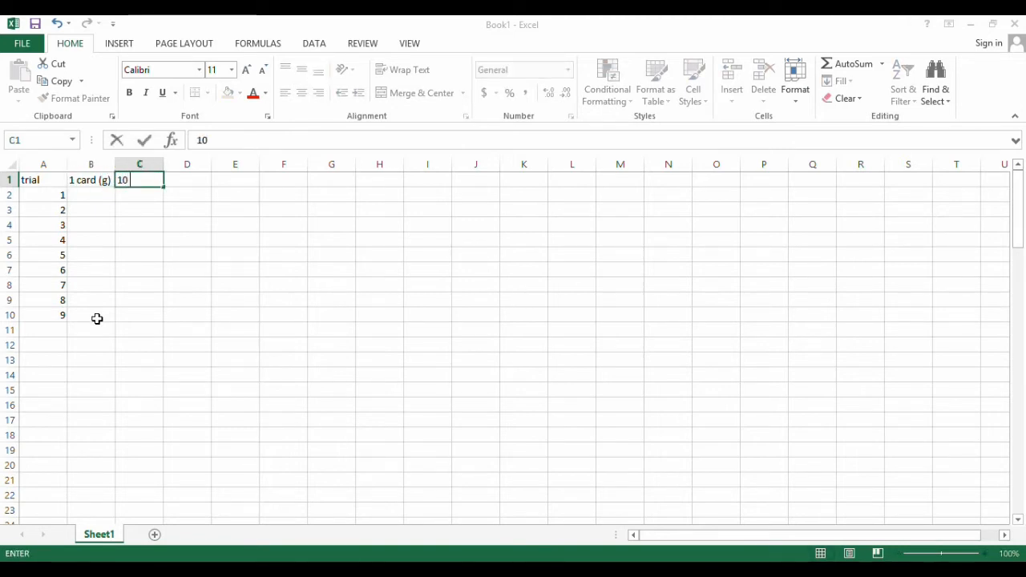
{"action": "type", "text": " cards (g"}
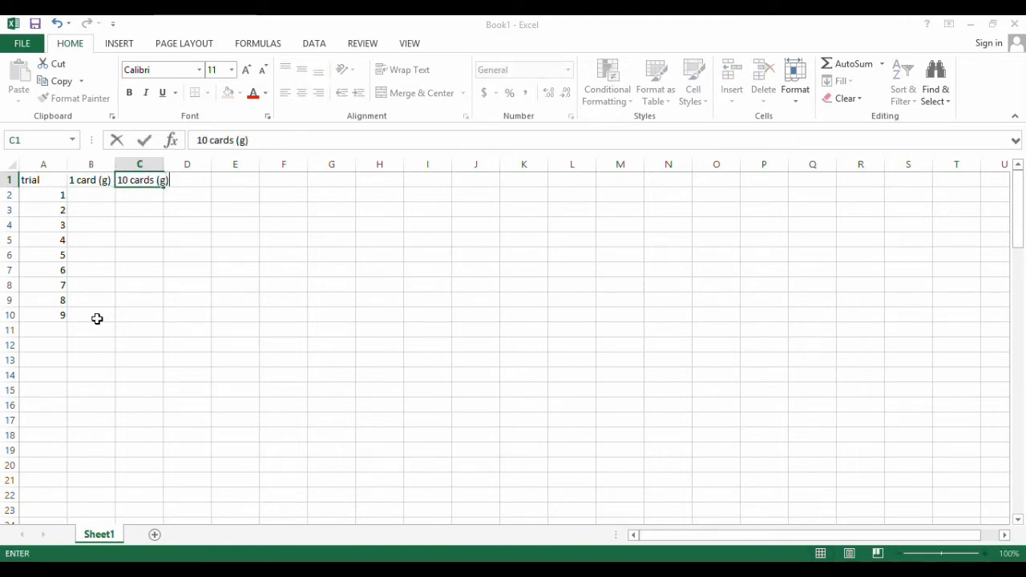
{"action": "key", "text": "Tab"}
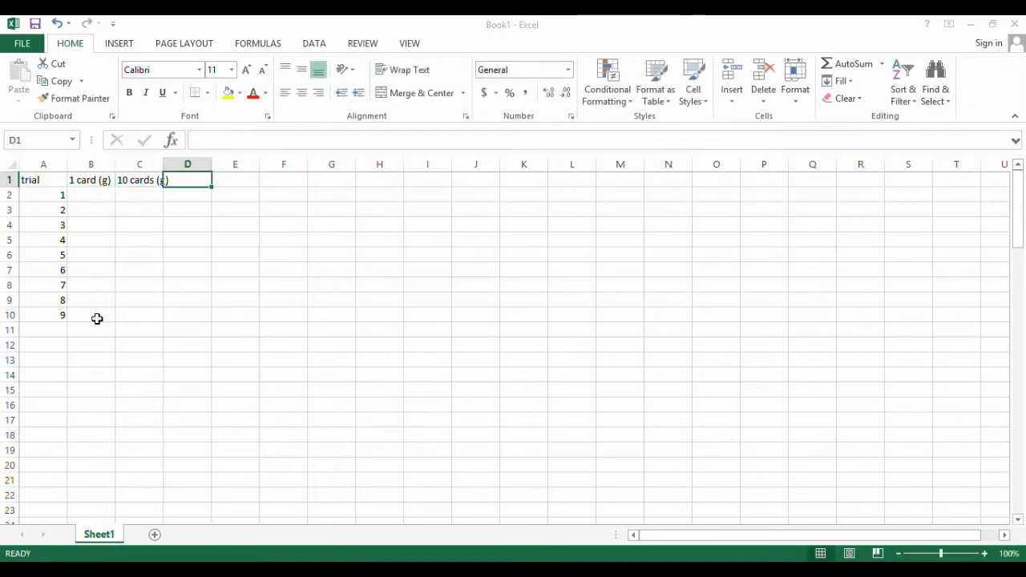
{"action": "type", "text": "20 cards"}
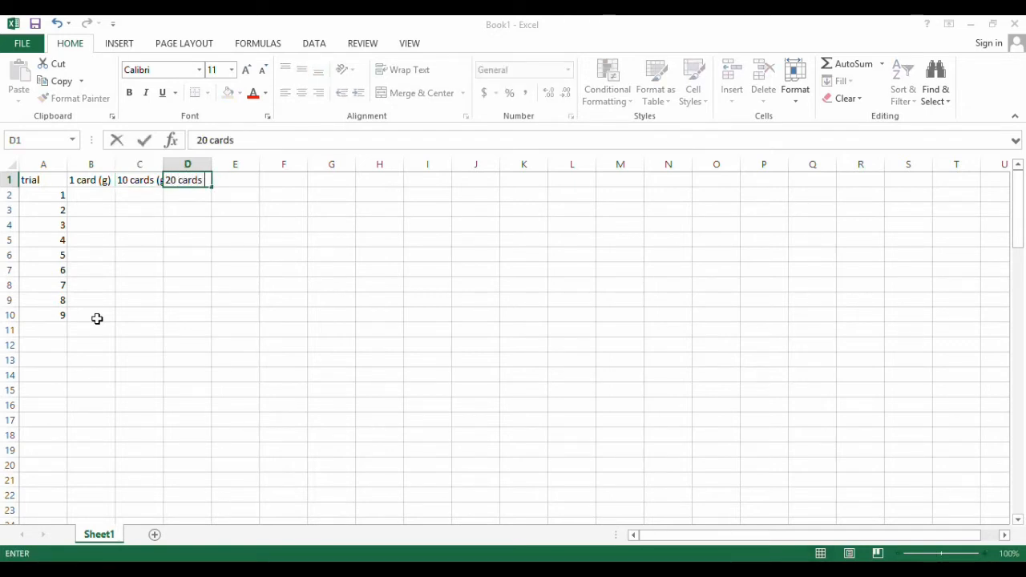
{"action": "type", "text": " (g)"}
{"action": "key", "text": "Return"}
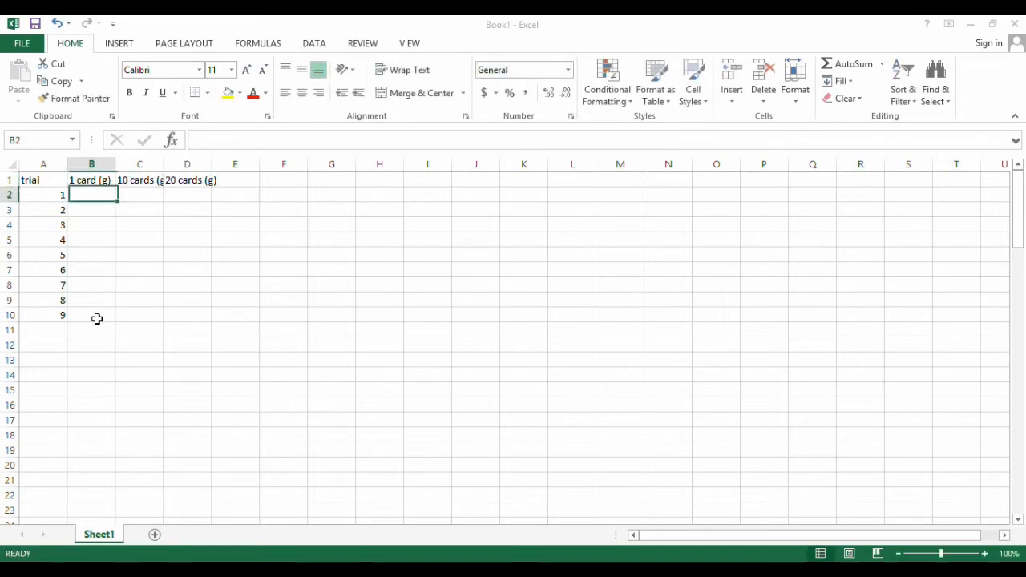
Enter the column heading "tare (g)" in cell E1.
{"action": "key", "text": "Right"}
{"action": "key", "text": "Right"}
{"action": "key", "text": "Right"}
{"action": "key", "text": "Up"}
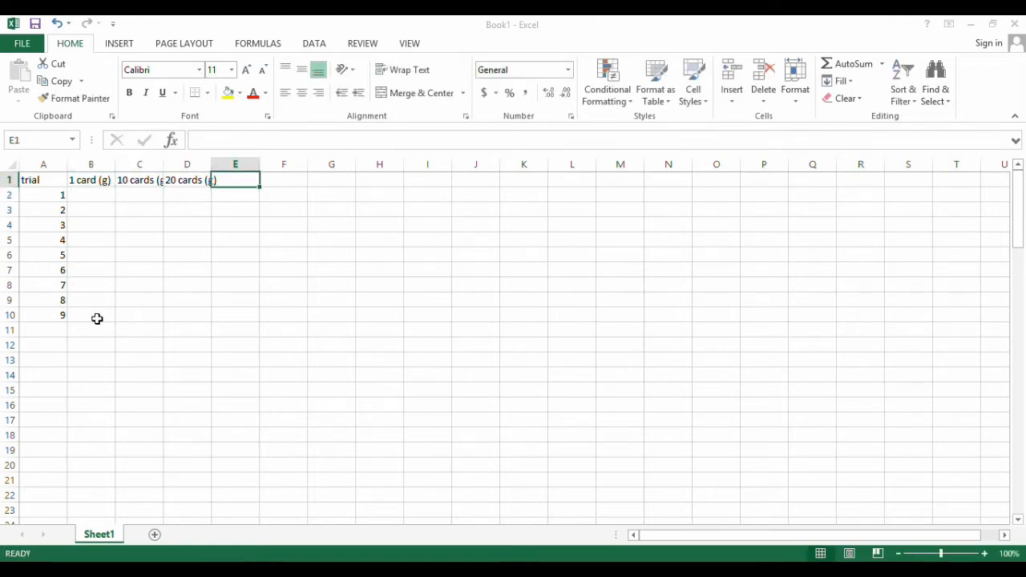
{"action": "type", "text": "tare (g"}
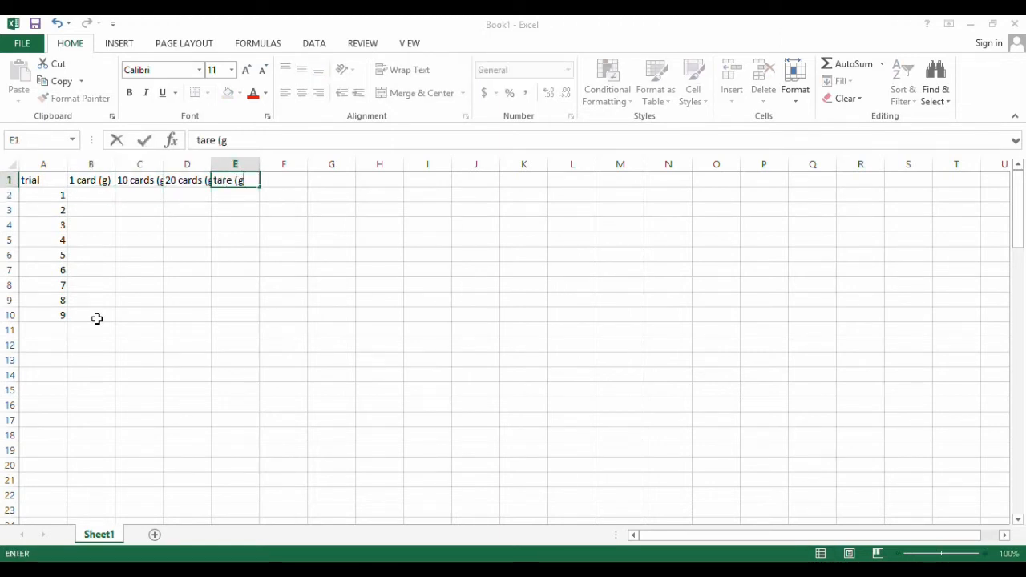
{"action": "key", "text": "Return"}
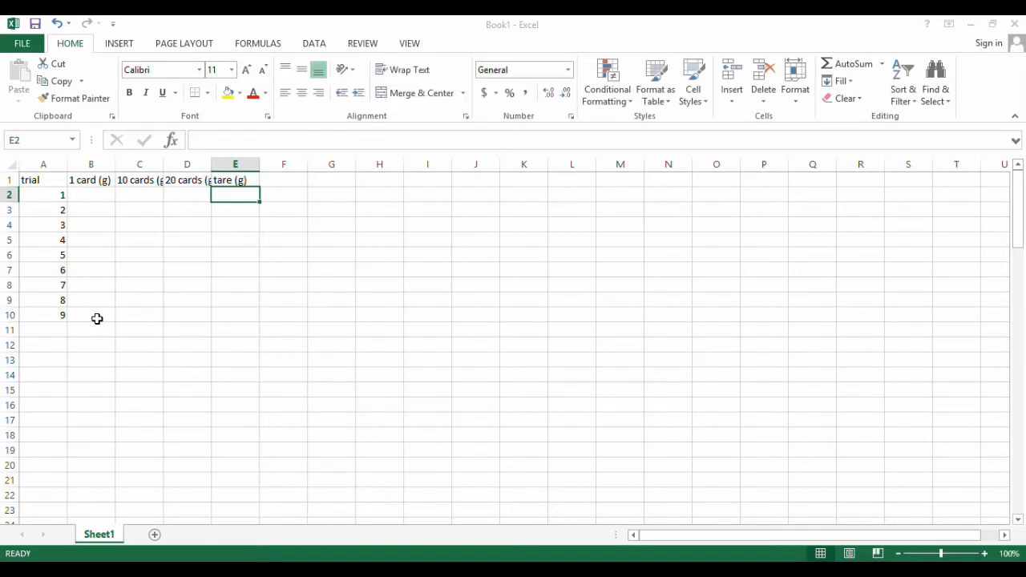
Enter the 1 card masses 1.65, 1.81, 1.74 and 1.73 in cells B2 to B5.
{"action": "key", "text": "Left"}
{"action": "key", "text": "Left"}
{"action": "key", "text": "Left"}
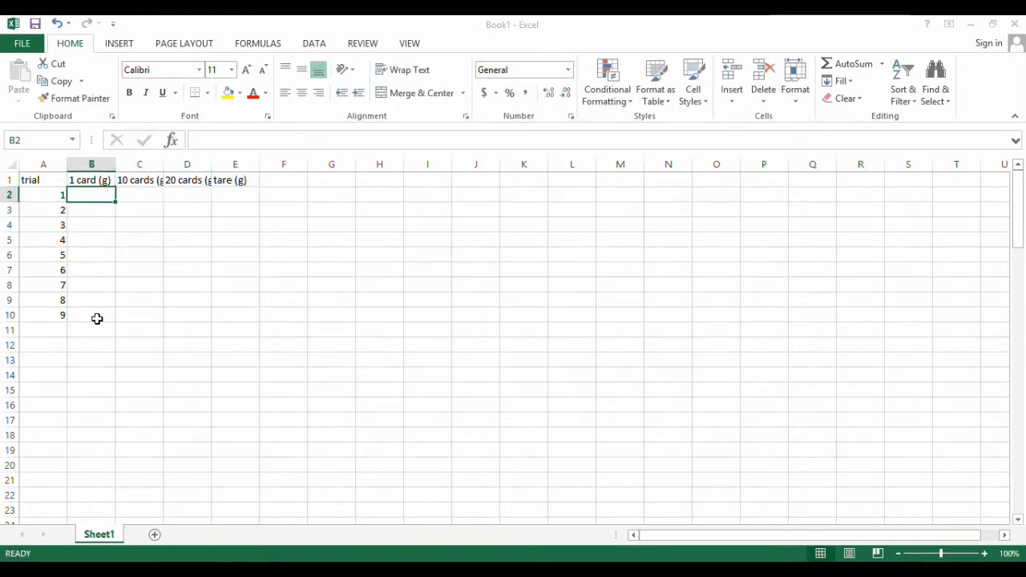
{"action": "type", "text": "1.65"}
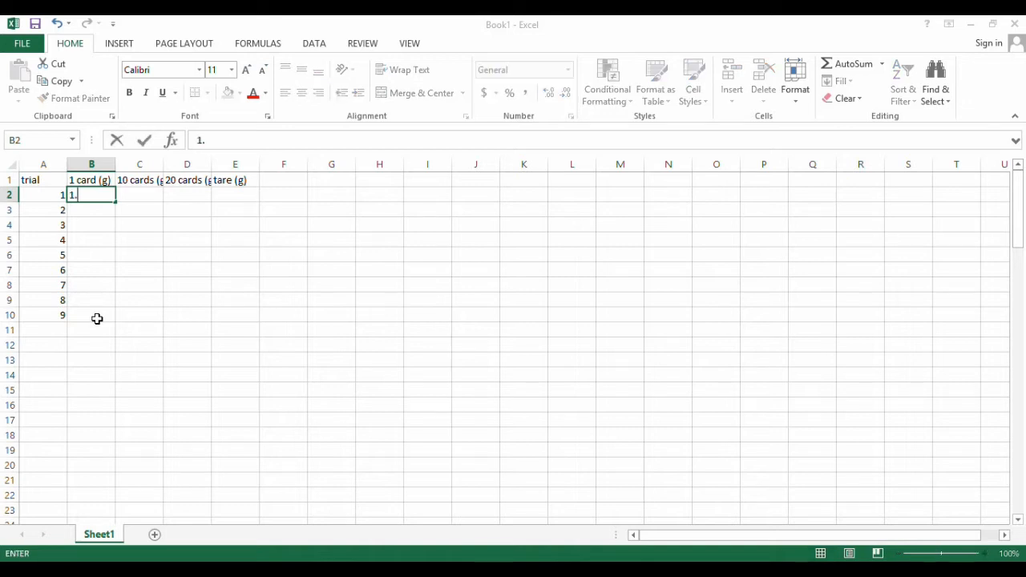
{"action": "key", "text": "Return"}
{"action": "type", "text": "1.81"}
{"action": "key", "text": "Return"}
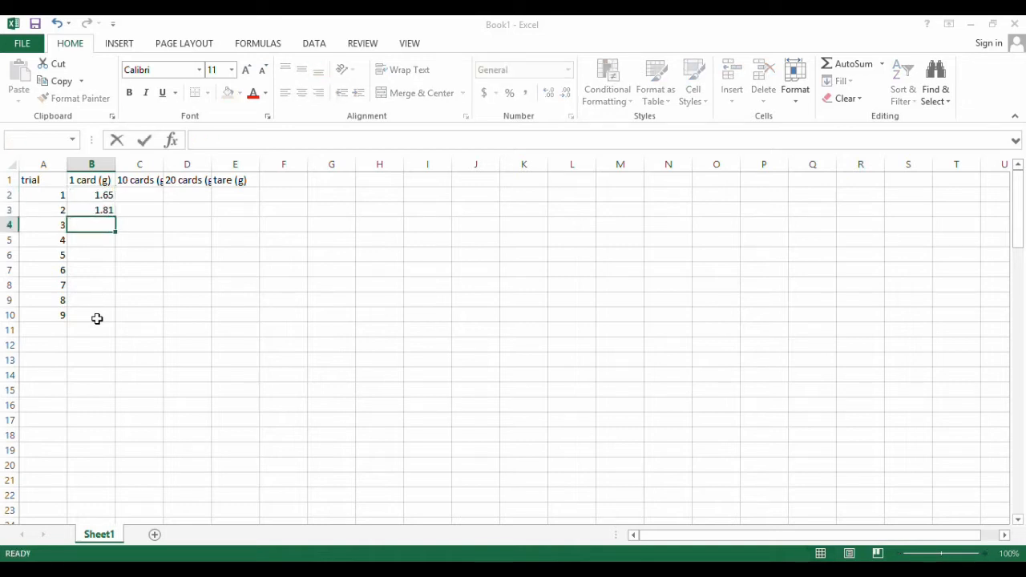
{"action": "type", "text": "1.74"}
{"action": "key", "text": "Return"}
{"action": "type", "text": "1.73"}
{"action": "key", "text": "Return"}
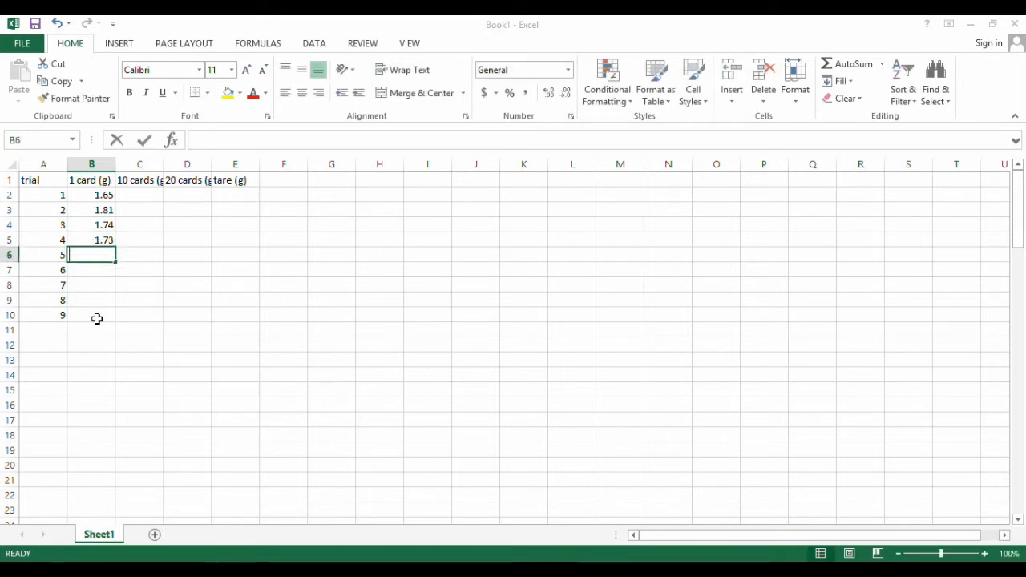
Enter the 1 card masses 1.77, 1.74, 1.64, 1.77 and 1.79 in cells B6 to B10.
{"action": "type", "text": "1.77"}
{"action": "key", "text": "Return"}
{"action": "type", "text": "1.74"}
{"action": "key", "text": "Return"}
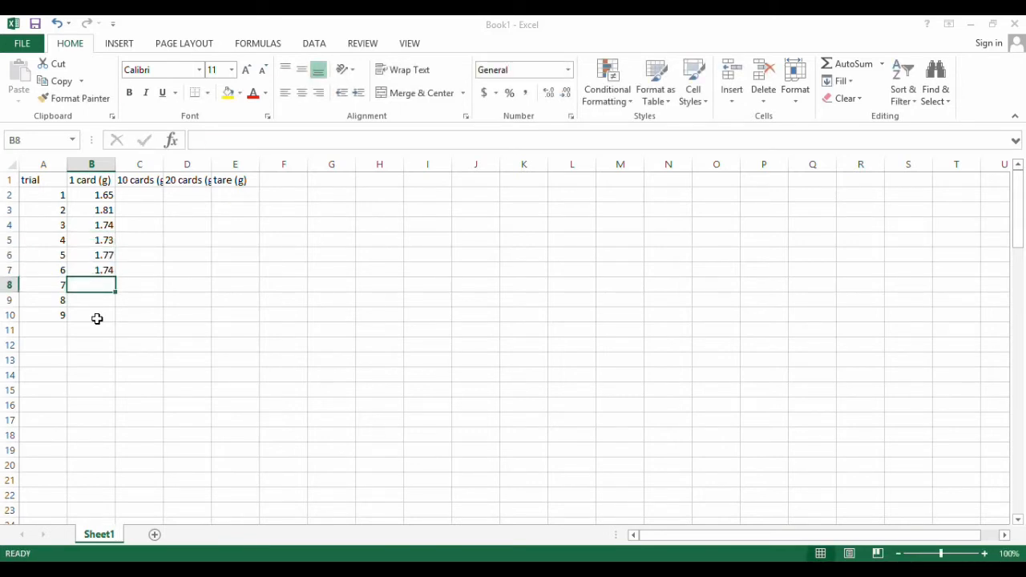
{"action": "type", "text": "1.64"}
{"action": "key", "text": "Return"}
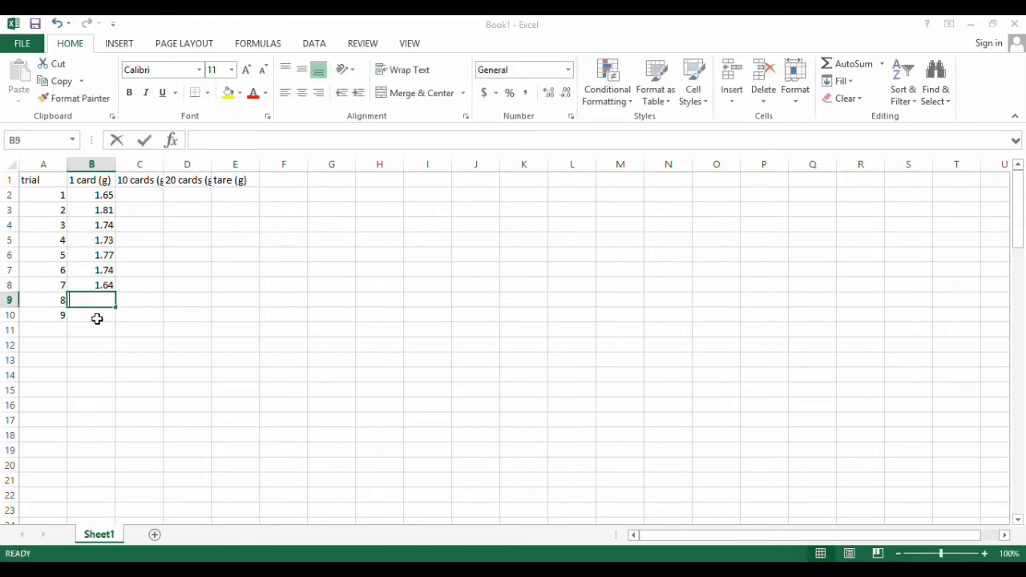
{"action": "type", "text": "1.77"}
{"action": "key", "text": "Return"}
{"action": "type", "text": "1.79"}
{"action": "key", "text": "Return"}
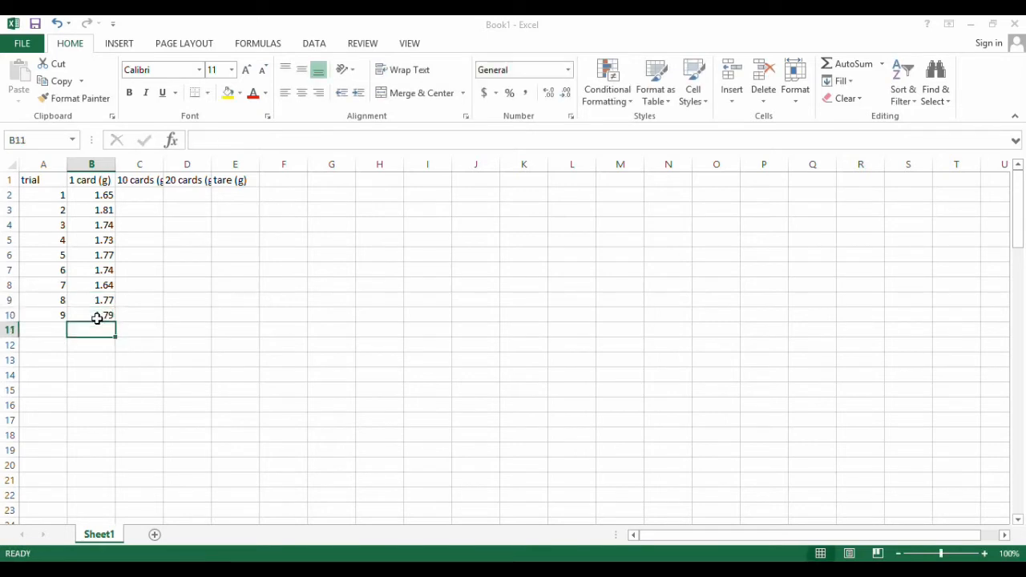
Correct the trial 9 mass for 1 card in cell B10 to 1.78.
{"action": "left_click", "coordinate": [98, 318]}
{"action": "type", "text": "1.78"}
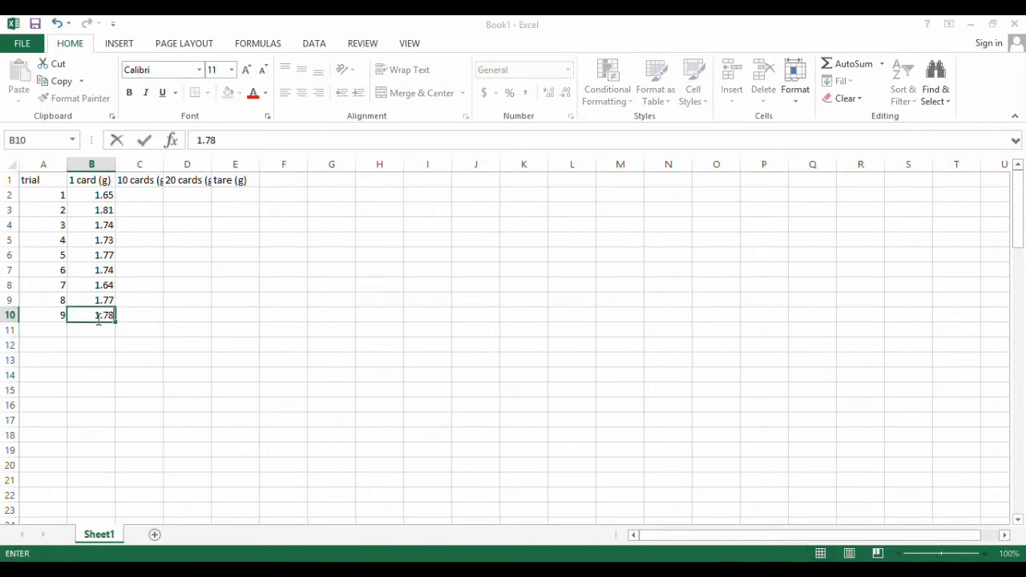
{"action": "key", "text": "Return"}
Enter the 10 cards masses 11.79, 11.75, 12.06 and 12.03 in cells C2 to C5.
{"action": "key", "text": "Up"}
{"action": "key", "text": "Up"}
{"action": "key", "text": "Up"}
{"action": "key", "text": "Up"}
{"action": "key", "text": "Up"}
{"action": "key", "text": "Up"}
{"action": "key", "text": "Up"}
{"action": "key", "text": "Up"}
{"action": "key", "text": "Up"}
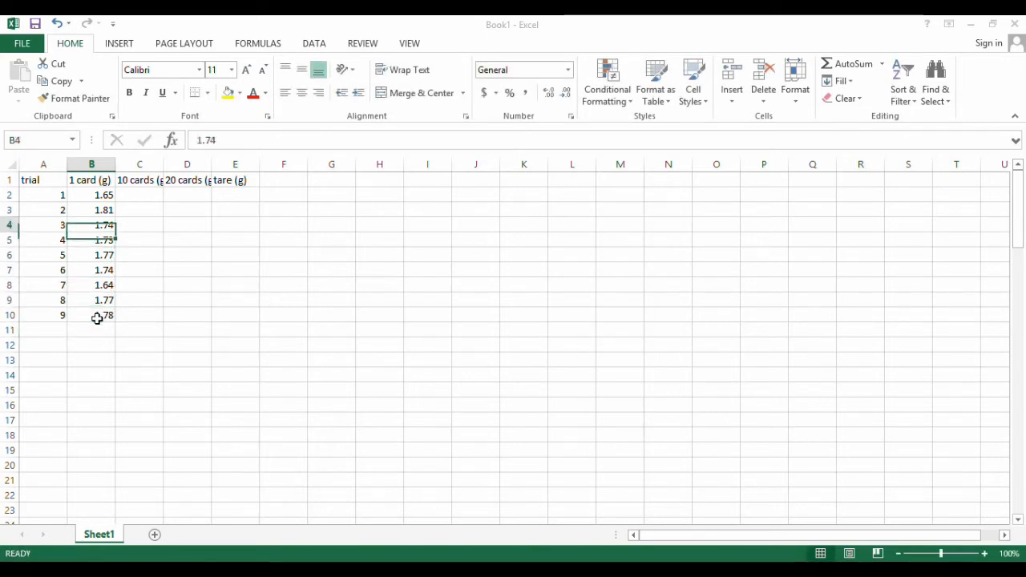
{"action": "key", "text": "Right"}
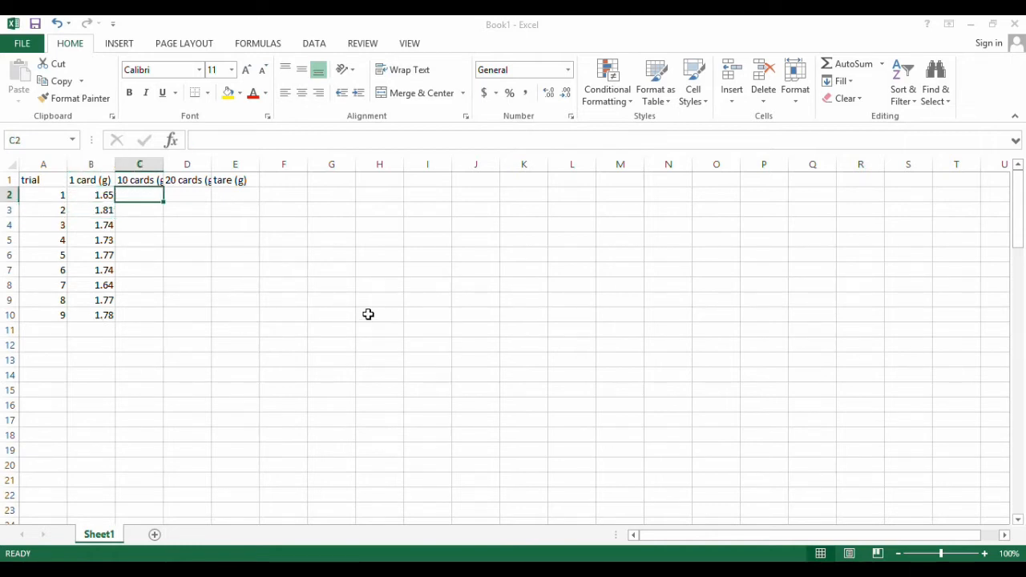
{"action": "type", "text": "11."}
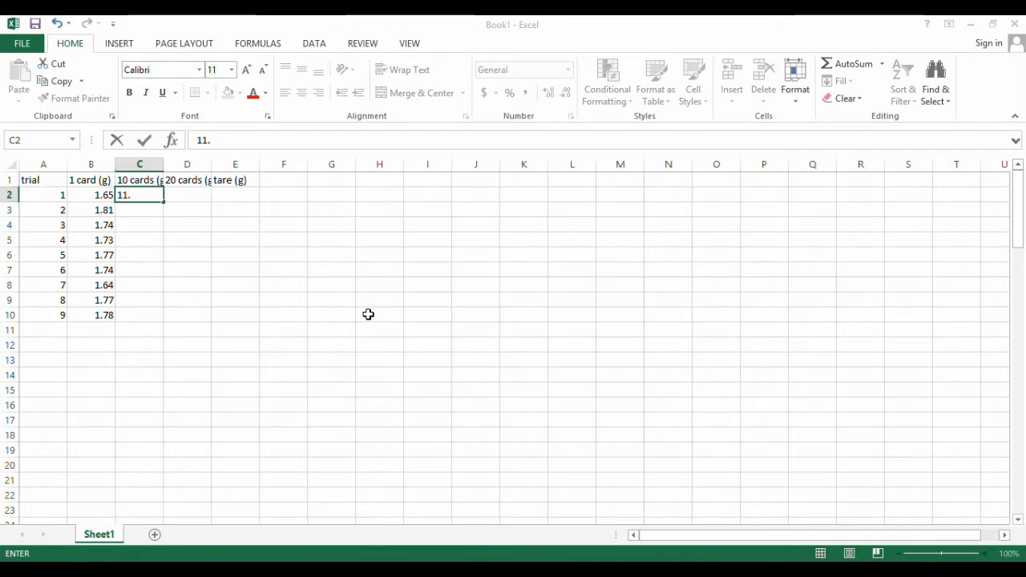
{"action": "type", "text": "79"}
{"action": "key", "text": "Return"}
{"action": "type", "text": "1"}
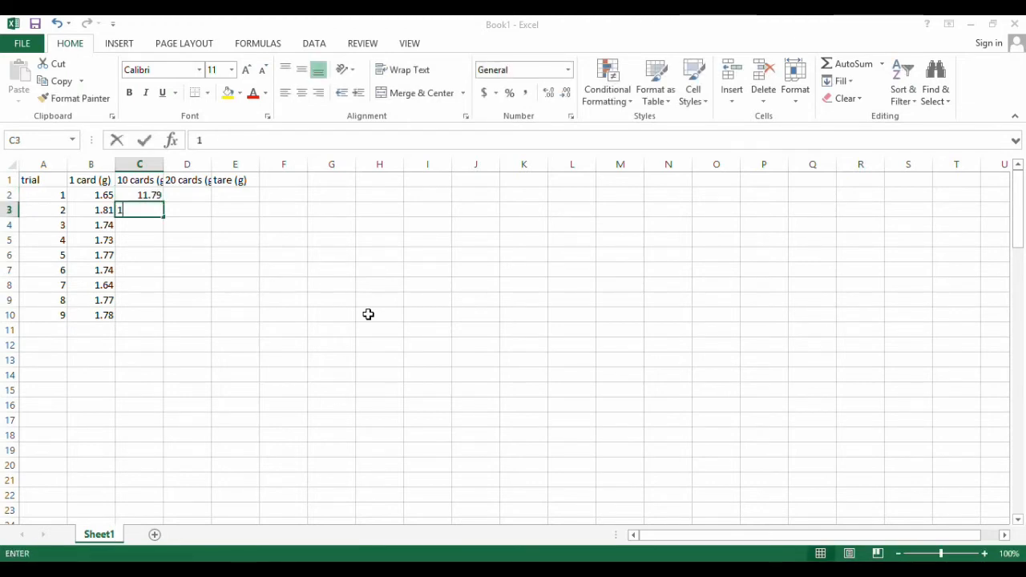
{"action": "type", "text": "1.75"}
{"action": "key", "text": "Return"}
{"action": "type", "text": "12."}
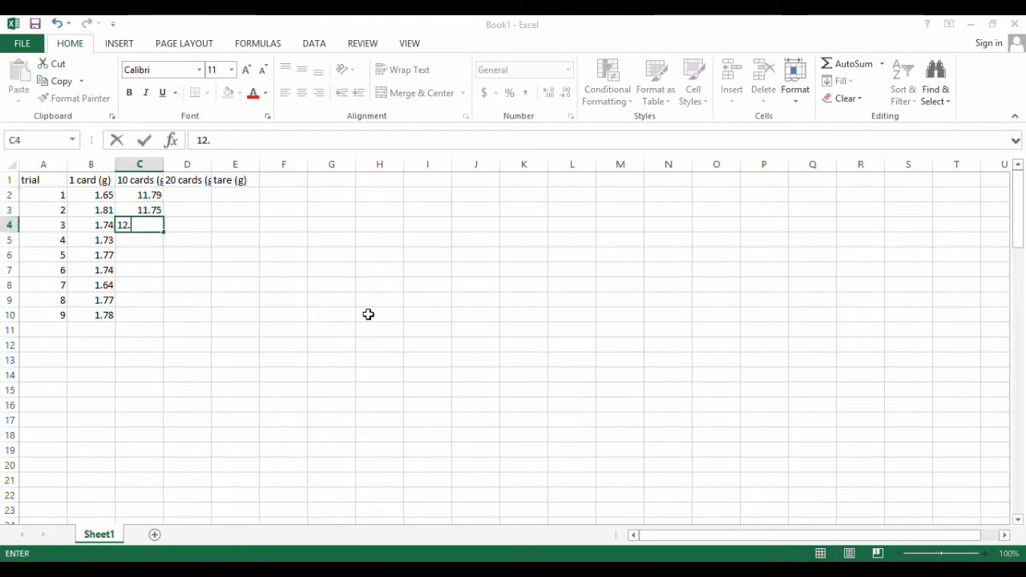
{"action": "type", "text": "06"}
{"action": "key", "text": "Return"}
{"action": "type", "text": "12.03"}
{"action": "key", "text": "Return"}
Enter the 10 cards masses 12.04, 12.01, 11.9, 12.07 and 12.08 in cells C6 to C10.
{"action": "type", "text": "12."}
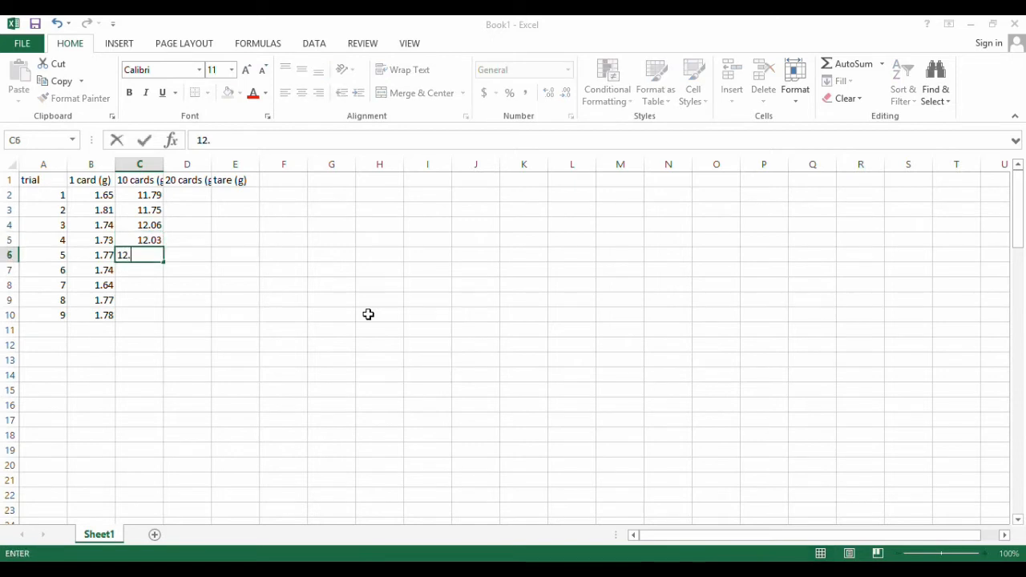
{"action": "type", "text": "04"}
{"action": "key", "text": "Return"}
{"action": "type", "text": "12.01"}
{"action": "key", "text": "Return"}
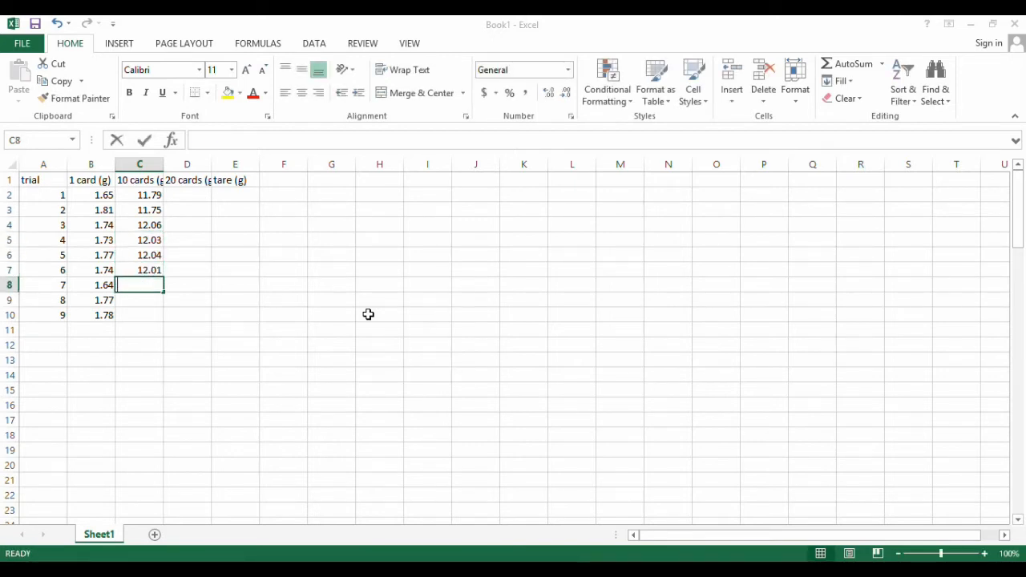
{"action": "type", "text": "11.9"}
{"action": "key", "text": "Return"}
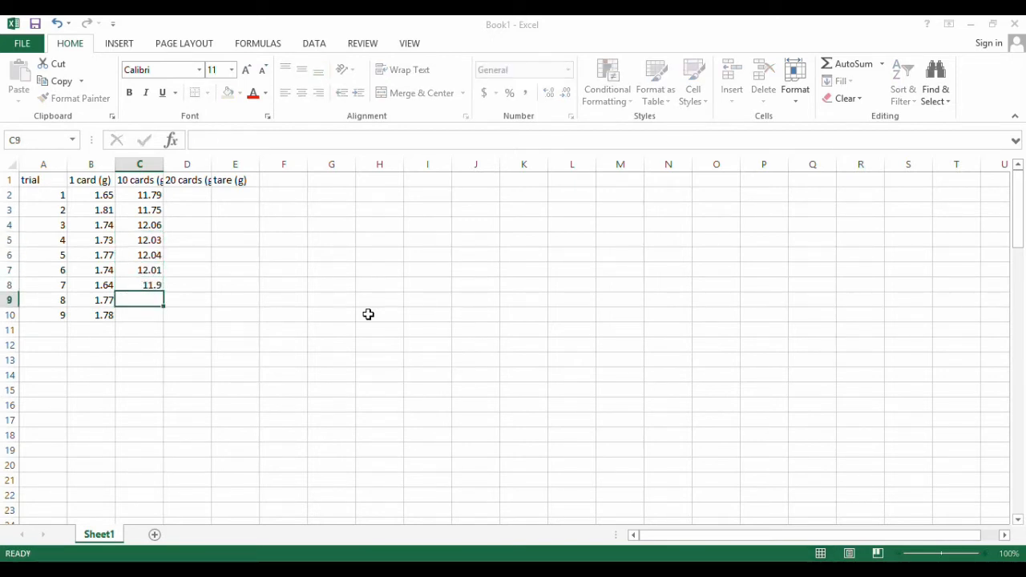
{"action": "type", "text": "12.07"}
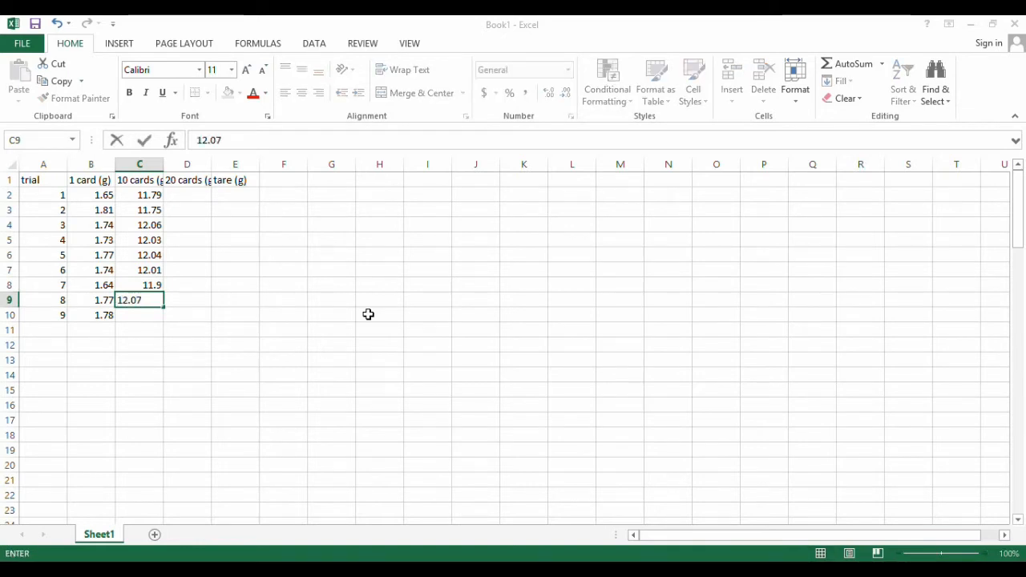
{"action": "key", "text": "Return"}
{"action": "type", "text": "12.08"}
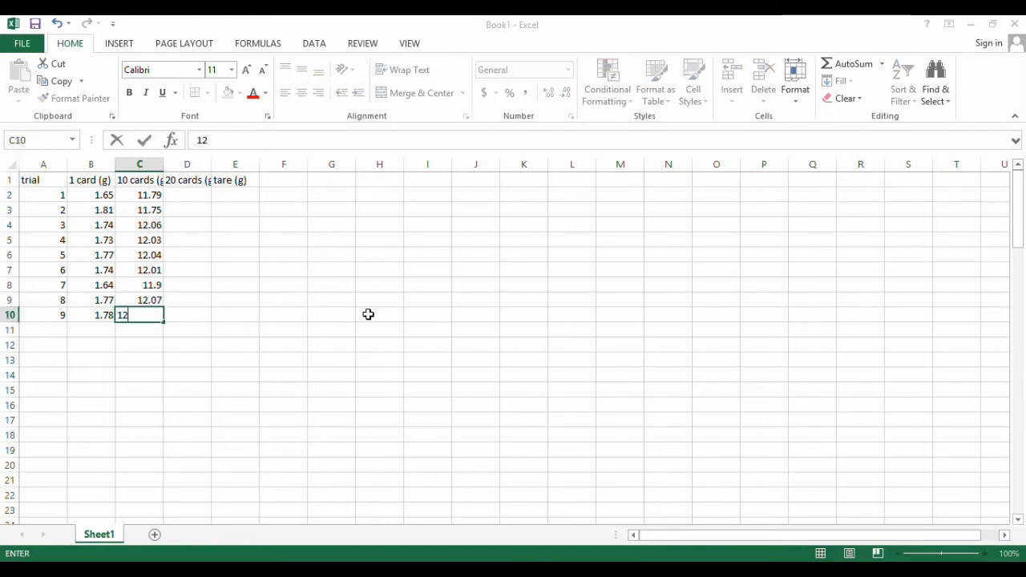
{"action": "key", "text": "Return"}
Enter the 20 cards masses 23.32, 23.41 and 23.58 in cells D2 to D4.
{"action": "key", "text": "Right"}
{"action": "key", "text": "Up"}
{"action": "key", "text": "Up"}
{"action": "key", "text": "Up"}
{"action": "key", "text": "Up"}
{"action": "key", "text": "Up"}
{"action": "key", "text": "Up"}
{"action": "key", "text": "Up"}
{"action": "key", "text": "Up"}
{"action": "key", "text": "Up"}
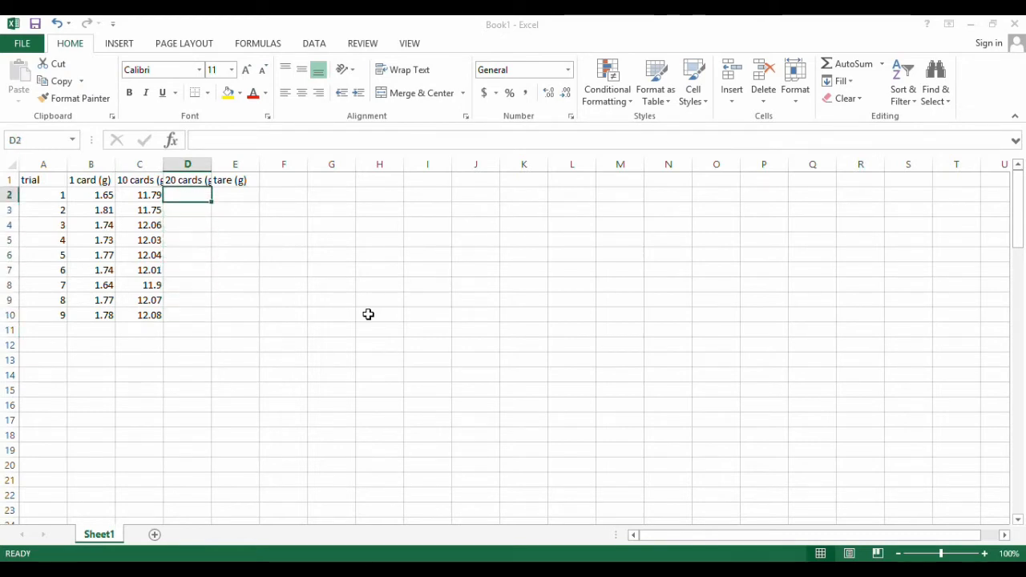
{"action": "type", "text": "23.32"}
{"action": "key", "text": "Return"}
{"action": "type", "text": "23.41"}
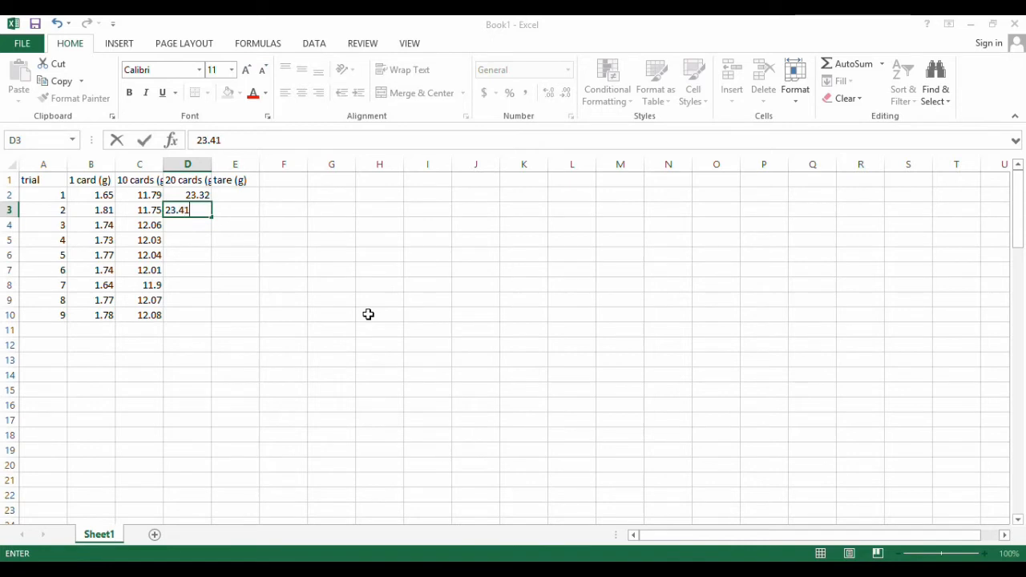
{"action": "key", "text": "Return"}
{"action": "type", "text": "2"}
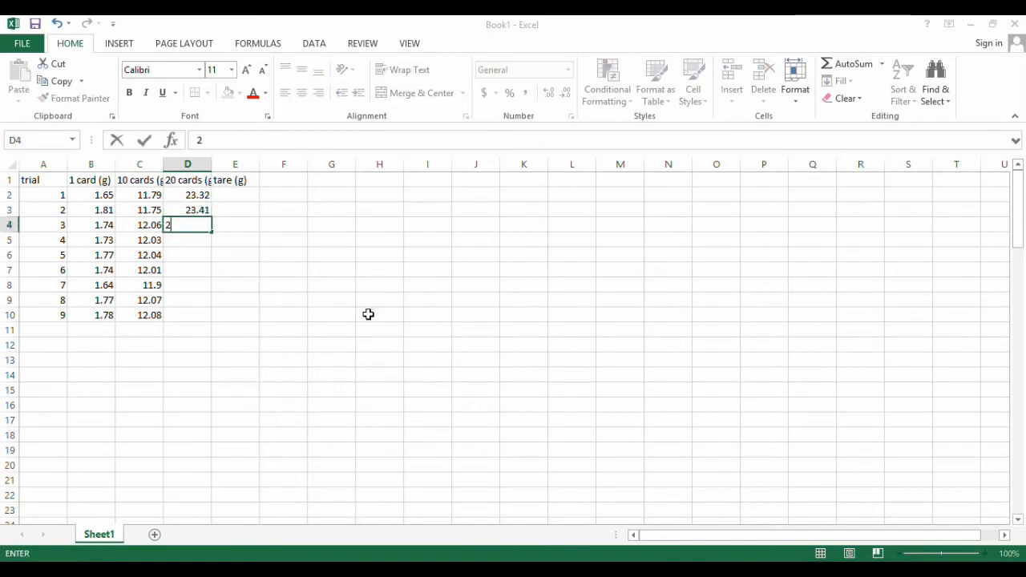
{"action": "type", "text": "3.58"}
{"action": "key", "text": "Return"}
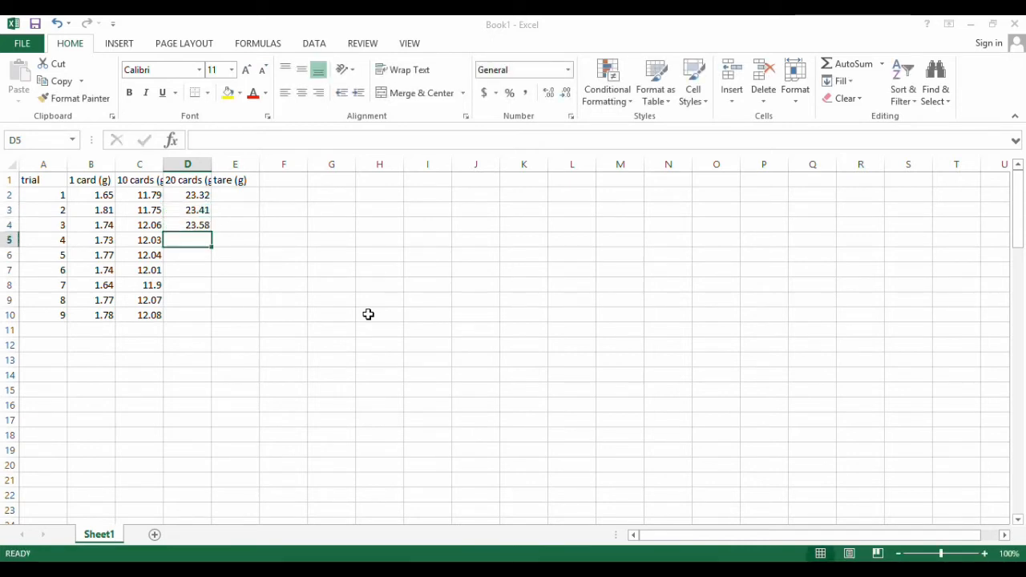
Enter the 20 cards masses 23.52, 23.57 and 23.51 in cells D5 to D7.
{"action": "type", "text": "23.52"}
{"action": "key", "text": "Return"}
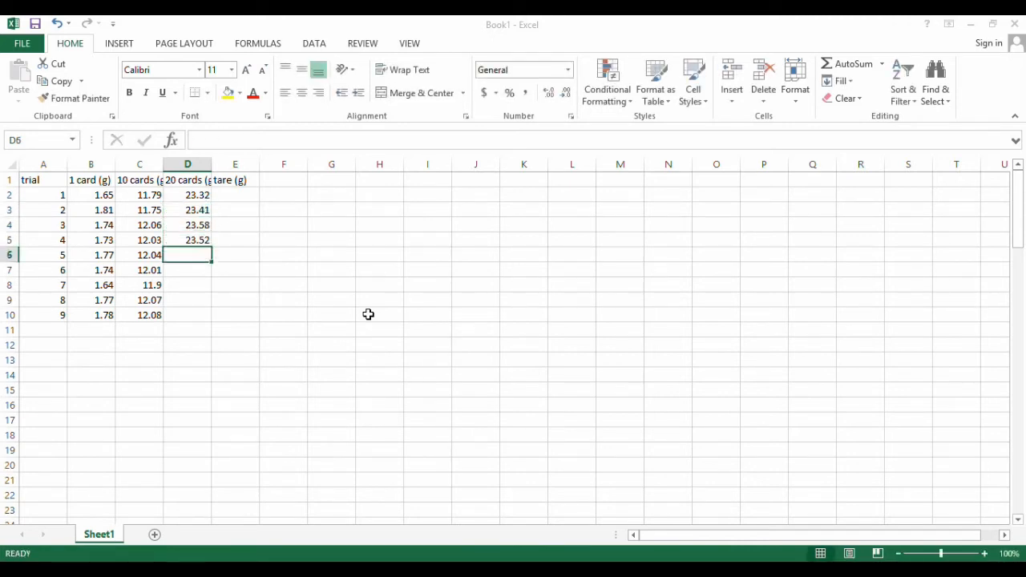
{"action": "type", "text": "23.57"}
{"action": "key", "text": "Return"}
{"action": "type", "text": "23.51"}
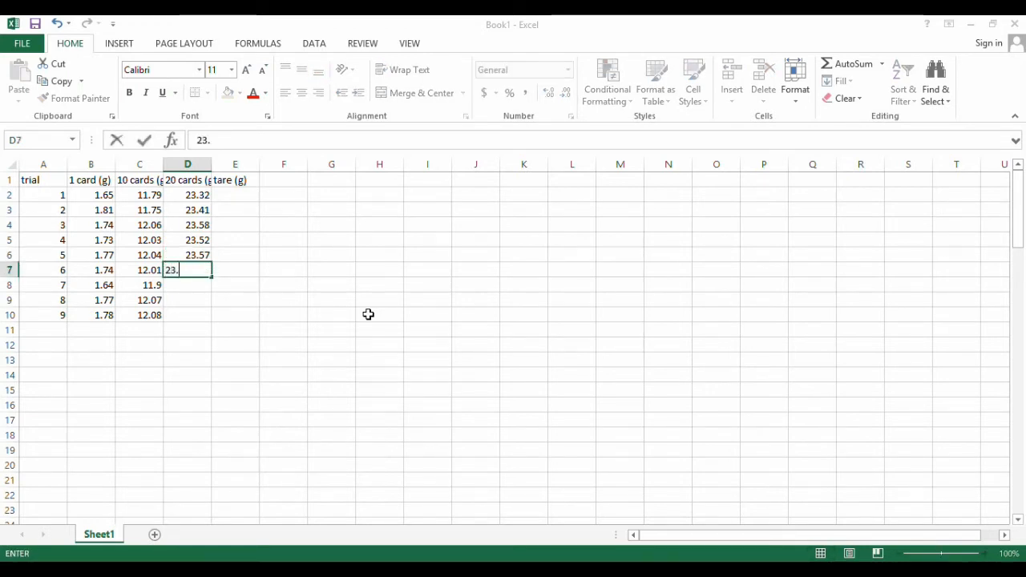
{"action": "key", "text": "Return"}
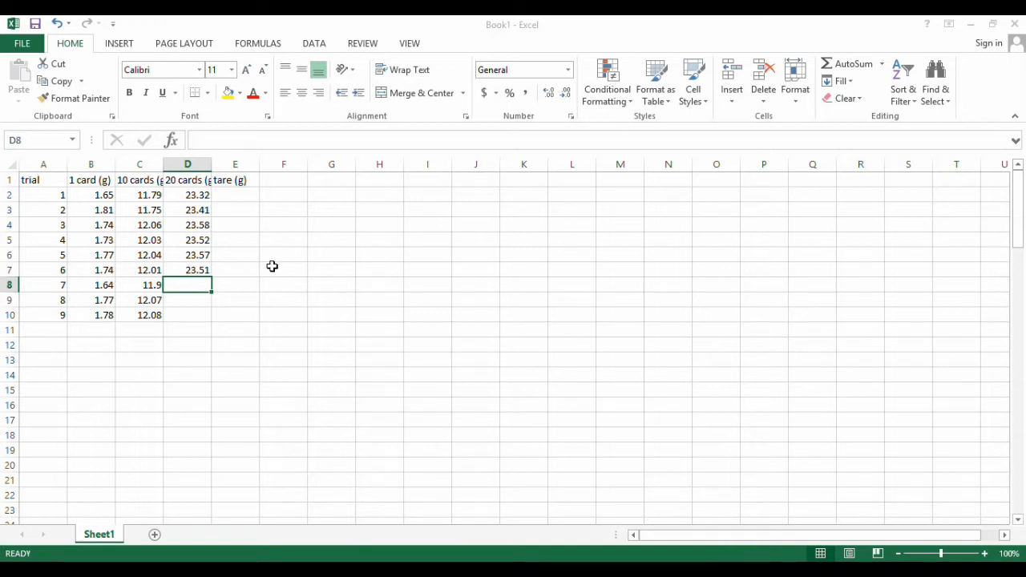
Enter the tare mass 0.53 in cell E2 and widen columns C and D so their headings fit.
{"action": "left_click", "coordinate": [238, 197]}
{"action": "type", "text": "8.53"}
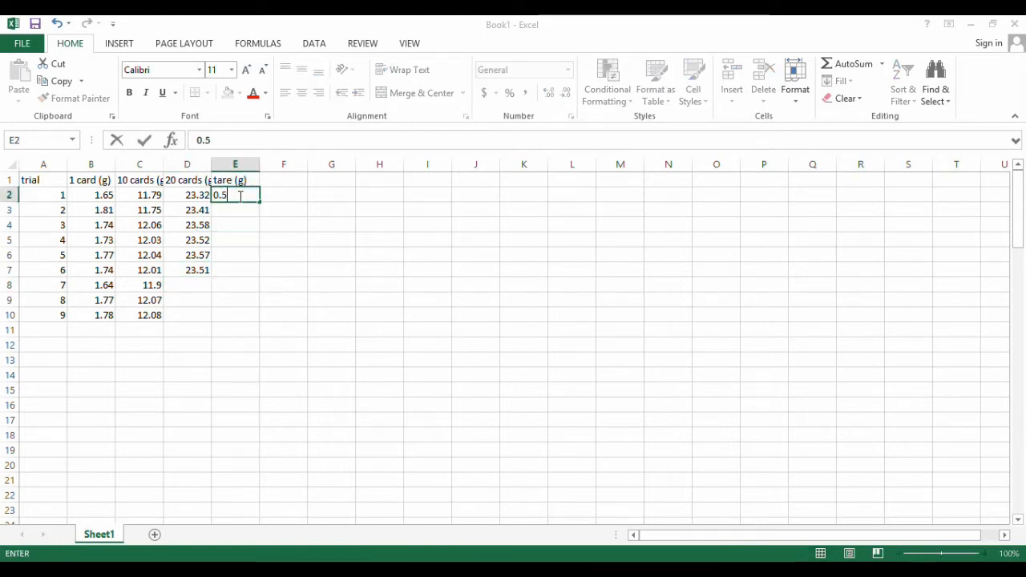
{"action": "key", "text": "Return"}
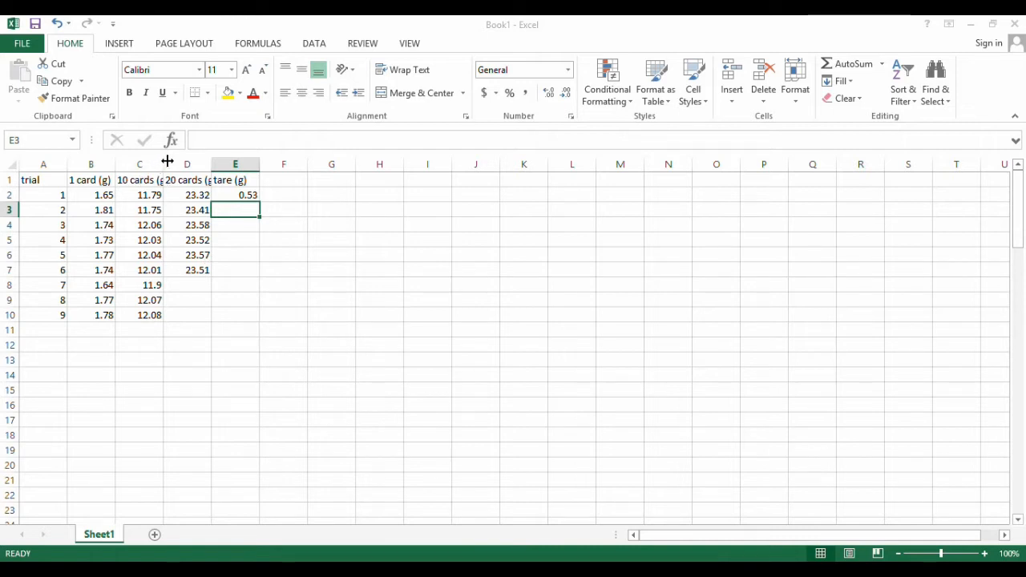
{"action": "left_click_drag", "start_coordinate": [165, 163], "coordinate": [256, 164]}
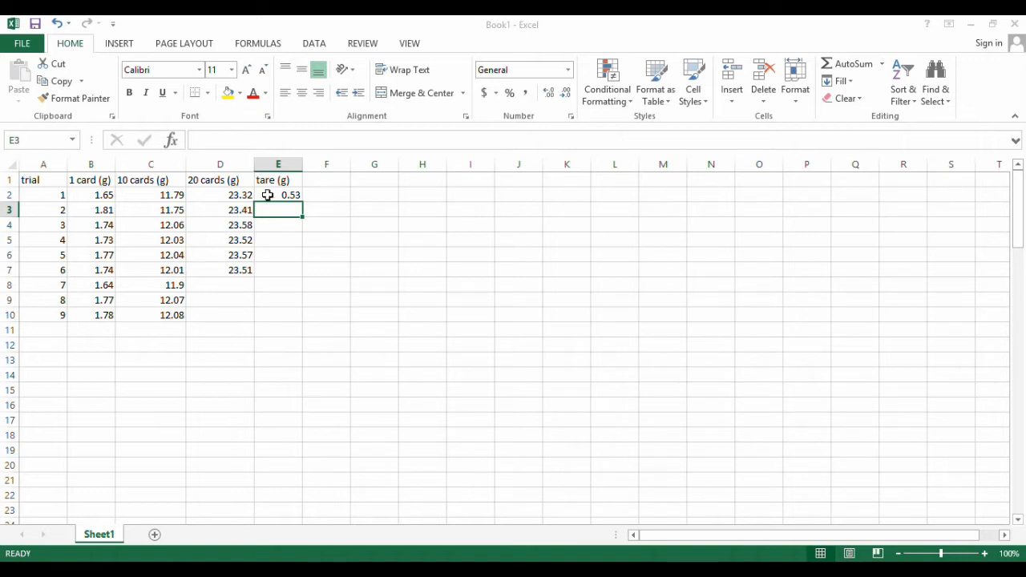
Enter the headings "adjusted", "1 card", "10 cards" and "20 cards" in cells G1 to J1, and select cell H2.
{"action": "left_click", "coordinate": [385, 183]}
{"action": "type", "text": "adjusted"}
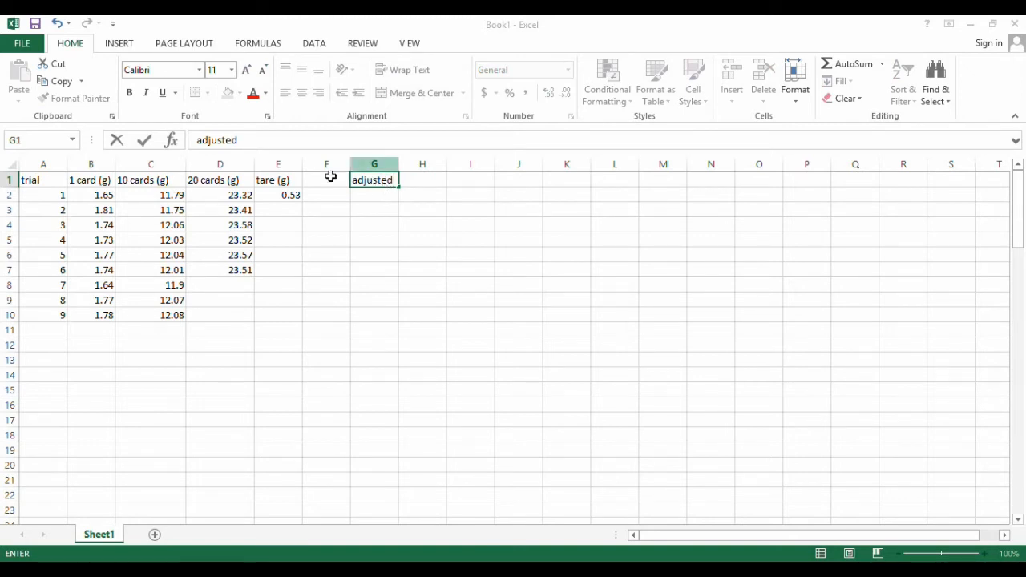
{"action": "key", "text": "Tab"}
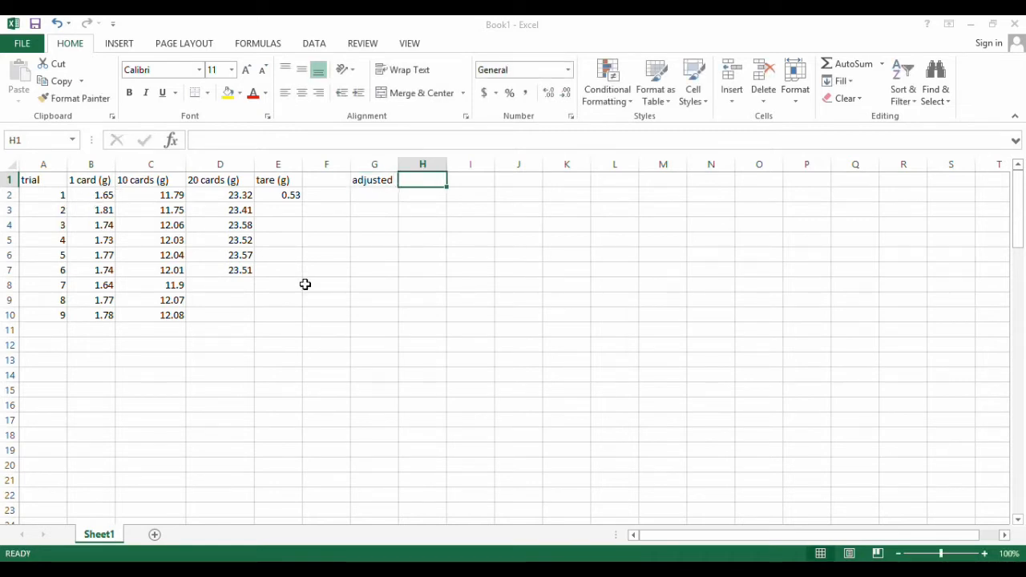
{"action": "type", "text": "1 card"}
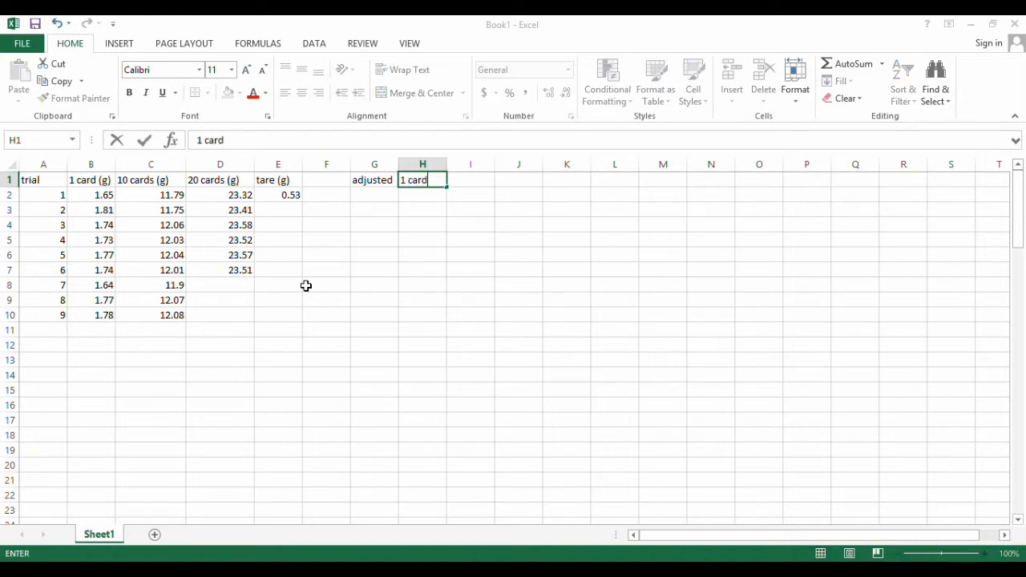
{"action": "key", "text": "Tab"}
{"action": "type", "text": "10"}
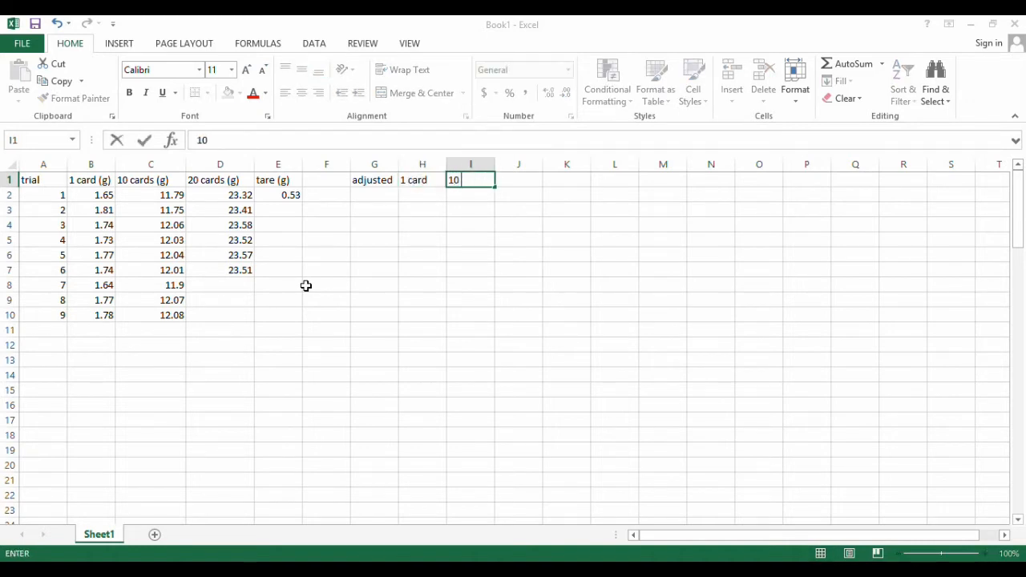
{"action": "type", "text": " cards"}
{"action": "key", "text": "Tab"}
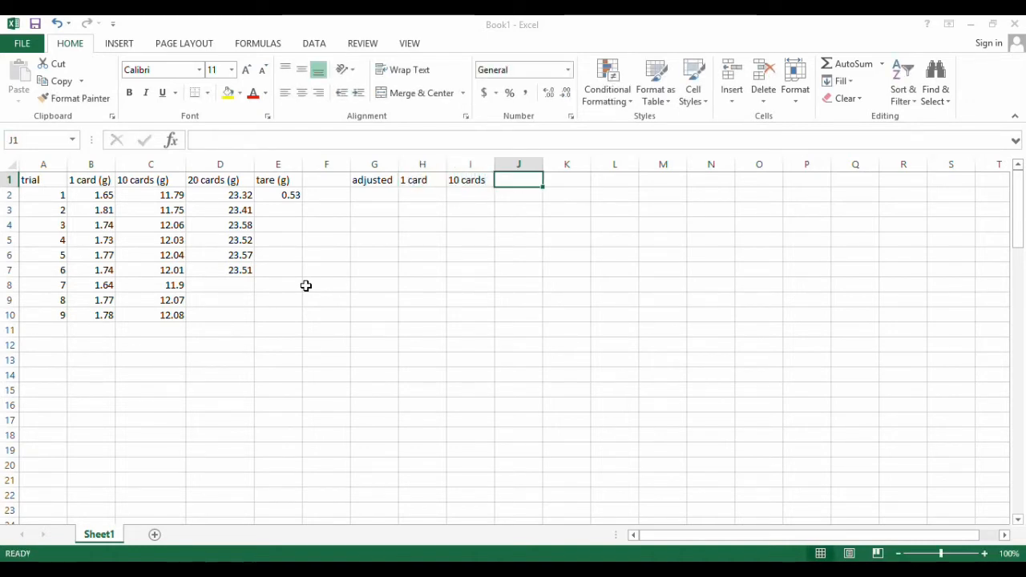
{"action": "type", "text": "20 cards"}
{"action": "key", "text": "Return"}
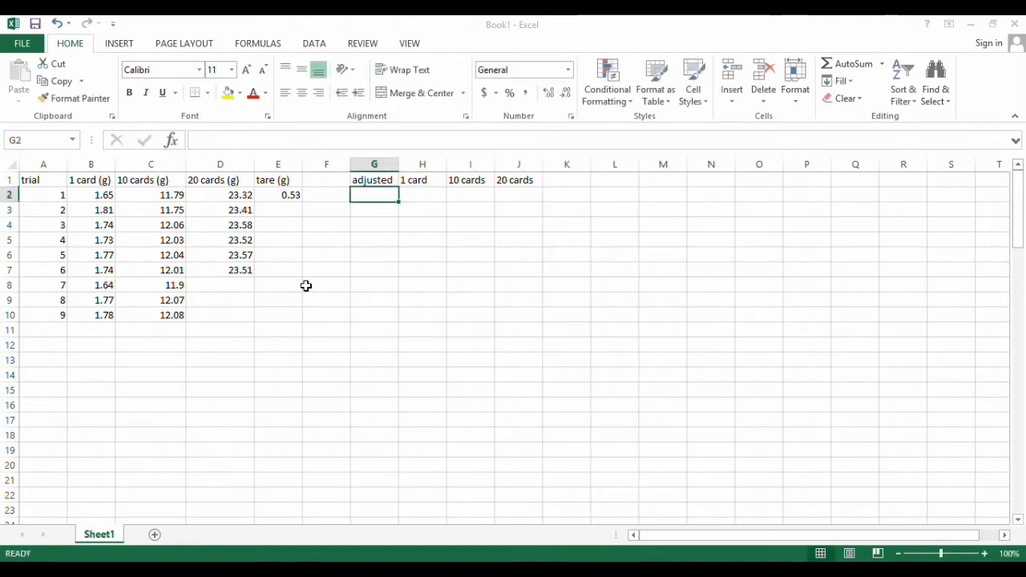
{"action": "key", "text": "Right"}
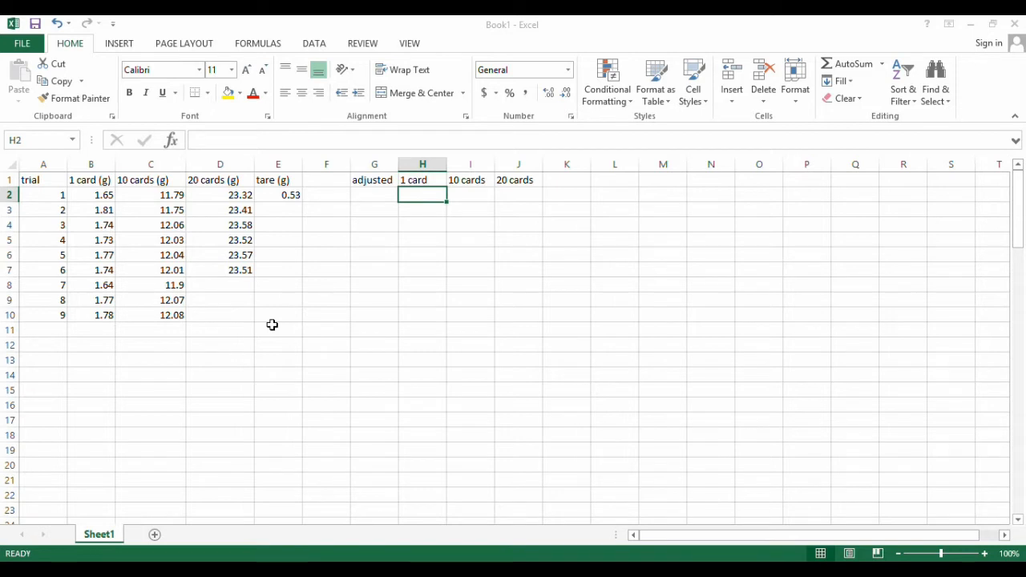
Enter the formula =B2-E2 in cell H2 and fill it down to H10.
{"action": "type", "text": "="}
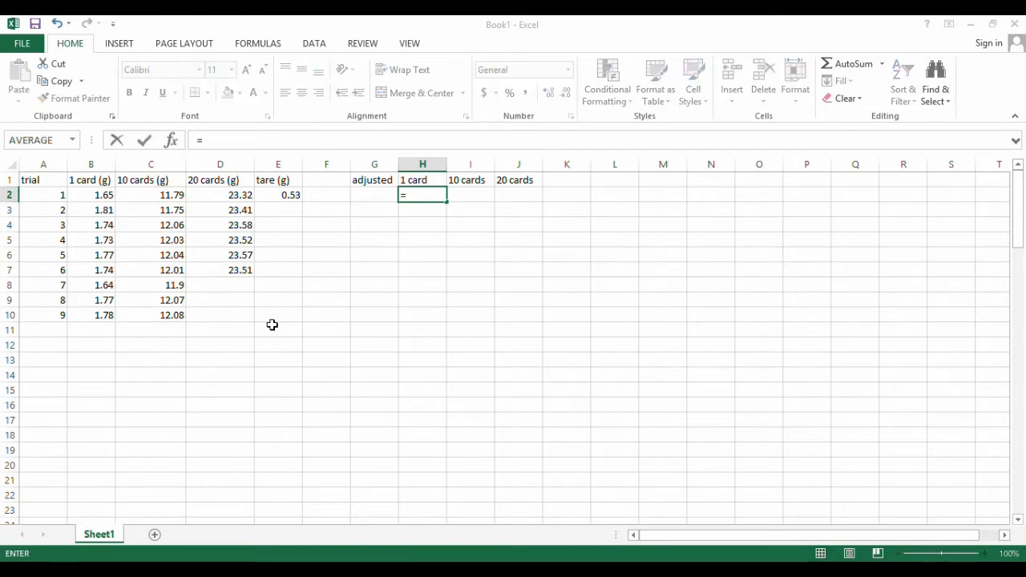
{"action": "left_click", "coordinate": [88, 197]}
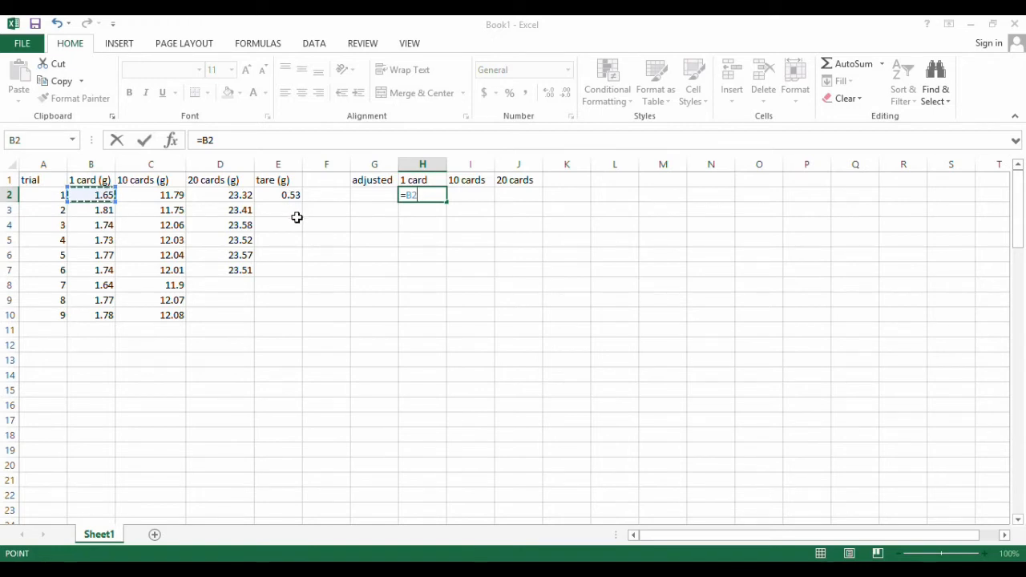
{"action": "type", "text": "-"}
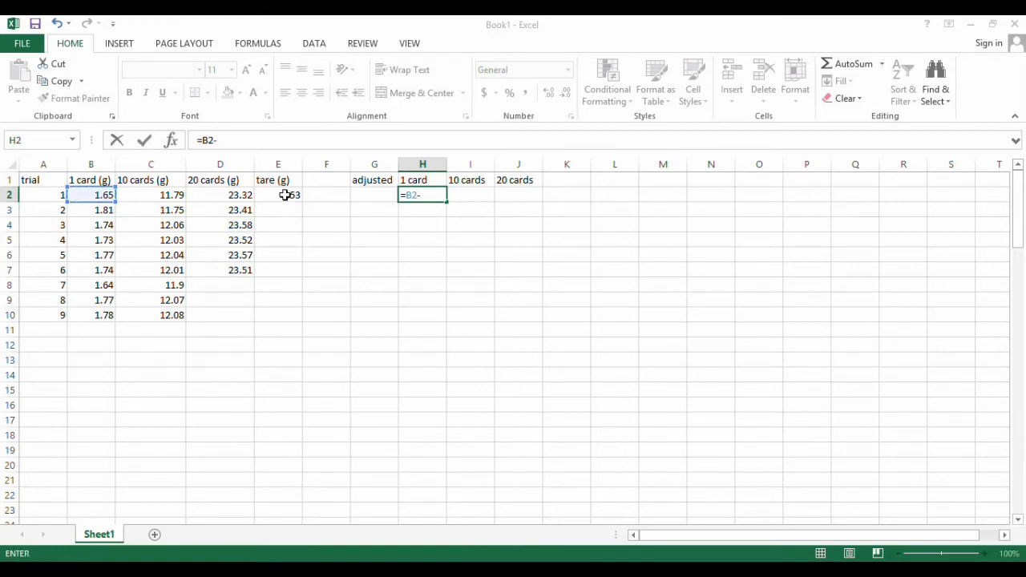
{"action": "left_click", "coordinate": [285, 194]}
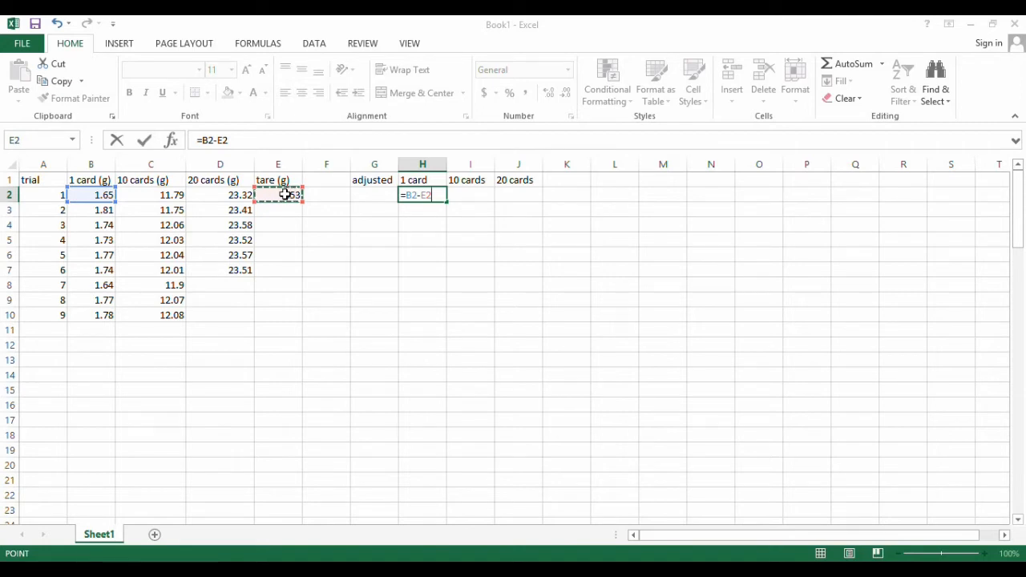
{"action": "key", "text": "Return"}
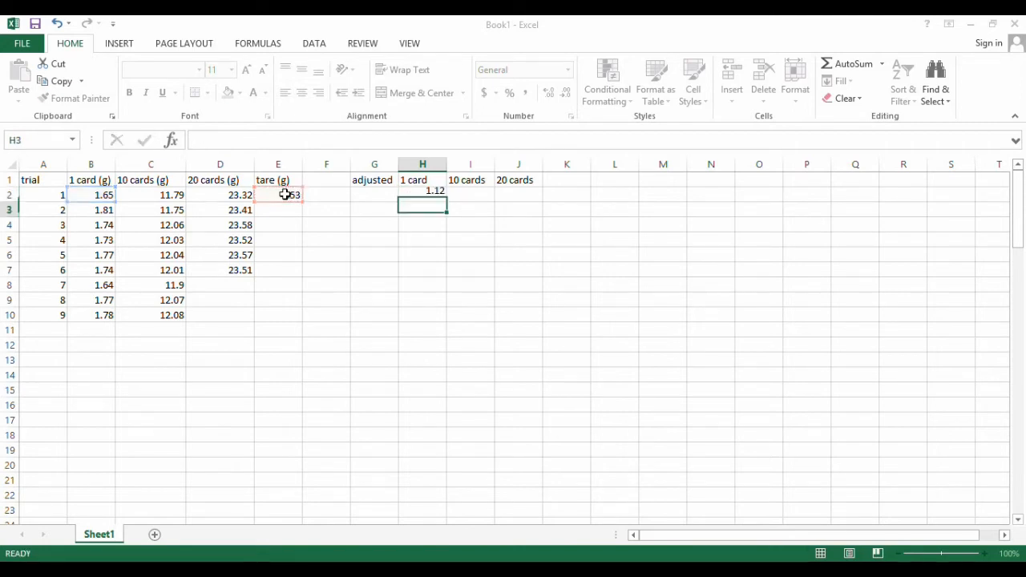
{"action": "left_click", "coordinate": [412, 195]}
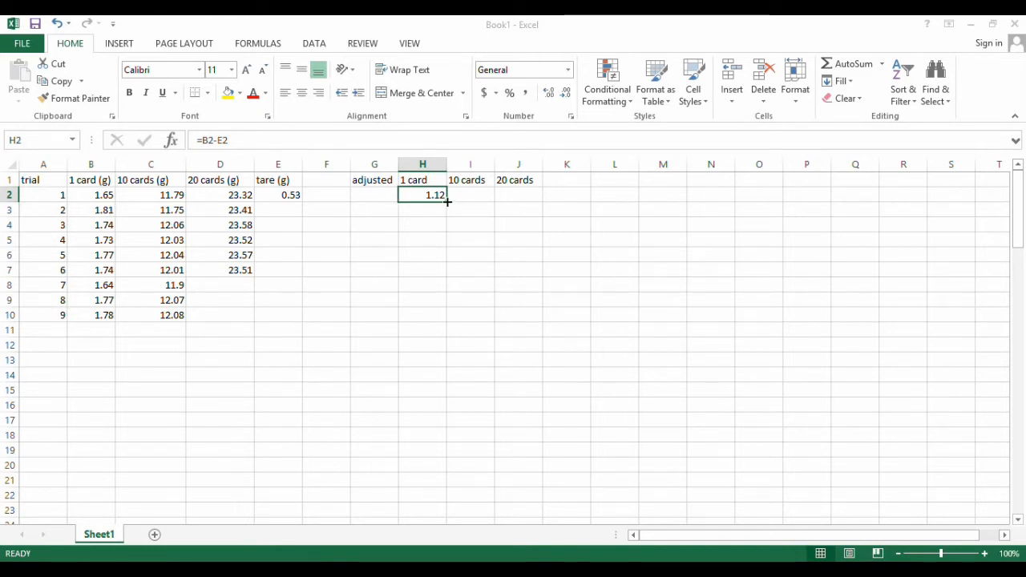
{"action": "left_click_drag", "start_coordinate": [446, 200], "coordinate": [441, 328]}
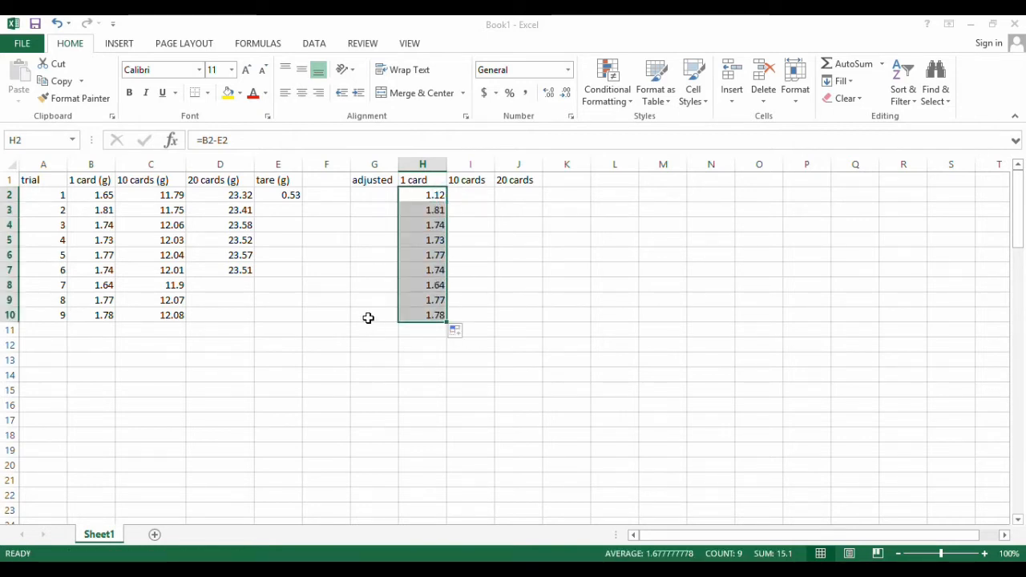
Compare the adjusted 1 card values in rows 3 and 5 with the original masses in column B.
{"action": "left_click", "coordinate": [372, 213]}
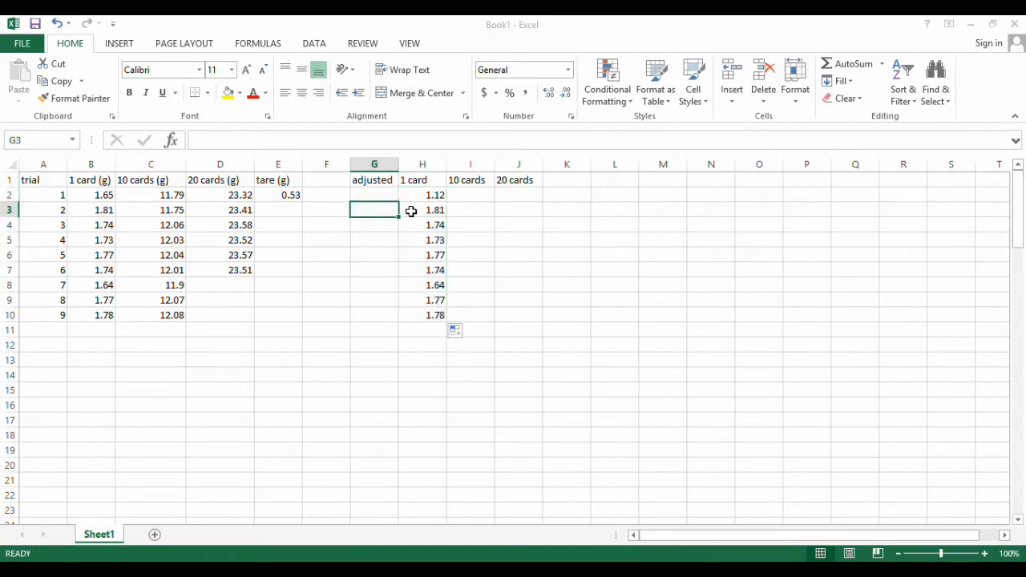
{"action": "left_click", "coordinate": [411, 210]}
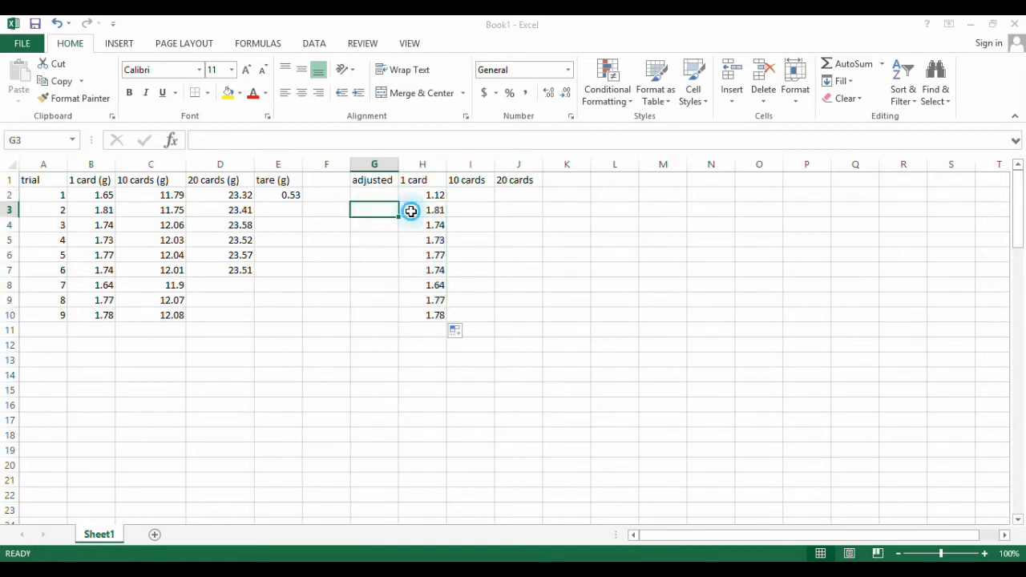
{"action": "left_click", "coordinate": [101, 209]}
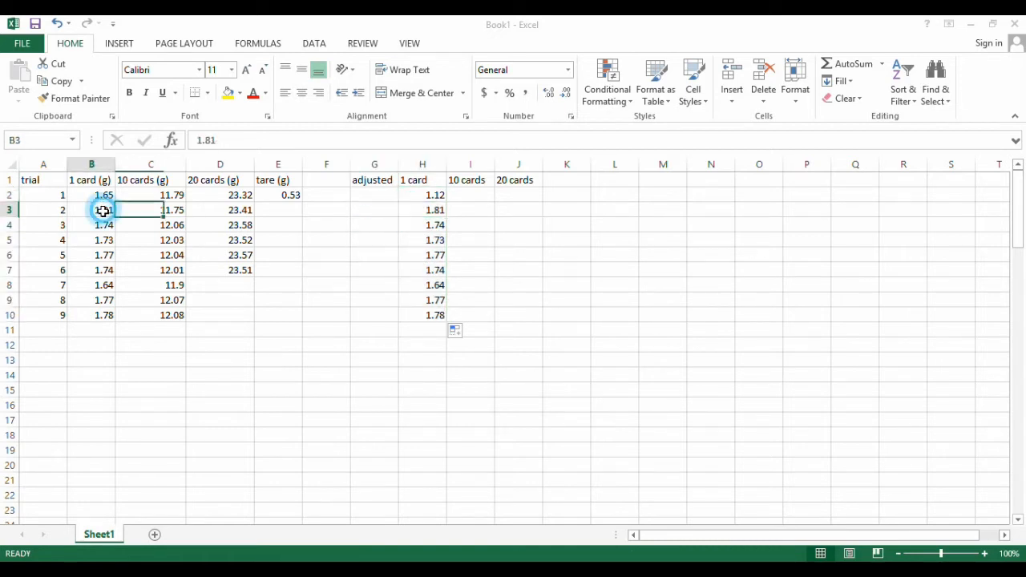
{"action": "left_click", "coordinate": [431, 242]}
{"action": "left_click", "coordinate": [104, 240]}
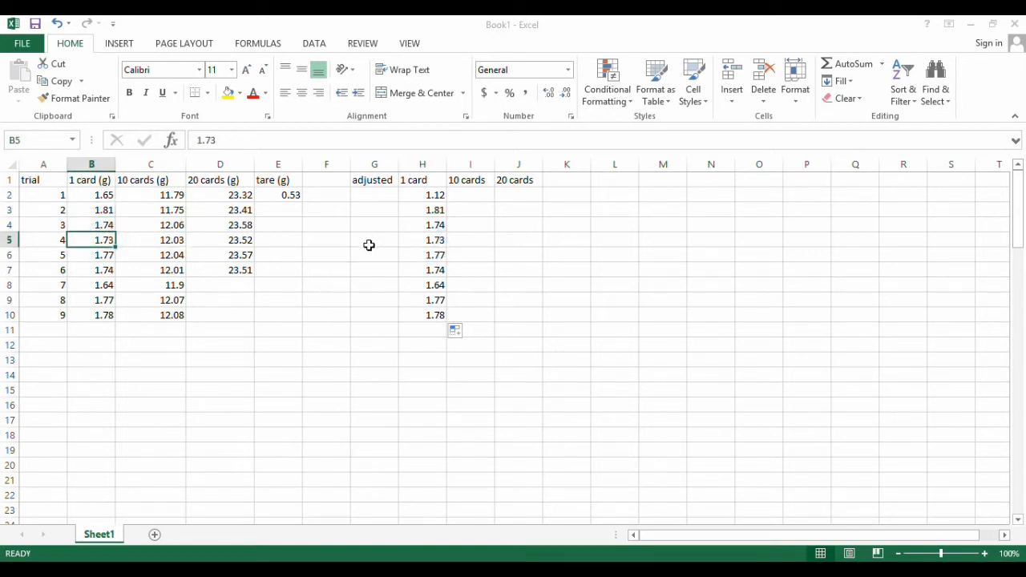
Inspect which cells the formulas in H2 and H3 refer to.
{"action": "left_click", "coordinate": [428, 196]}
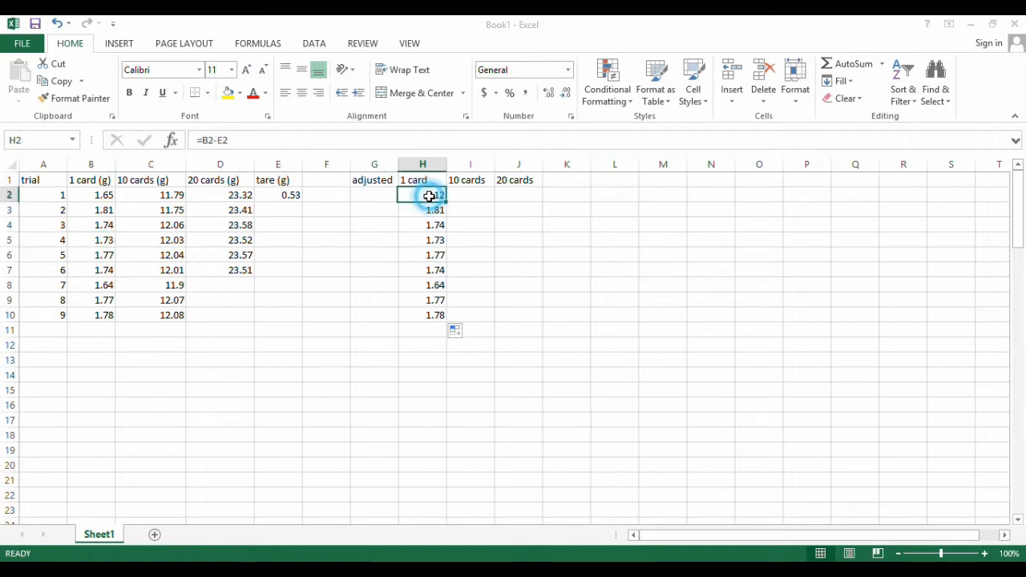
{"action": "left_click", "coordinate": [359, 139]}
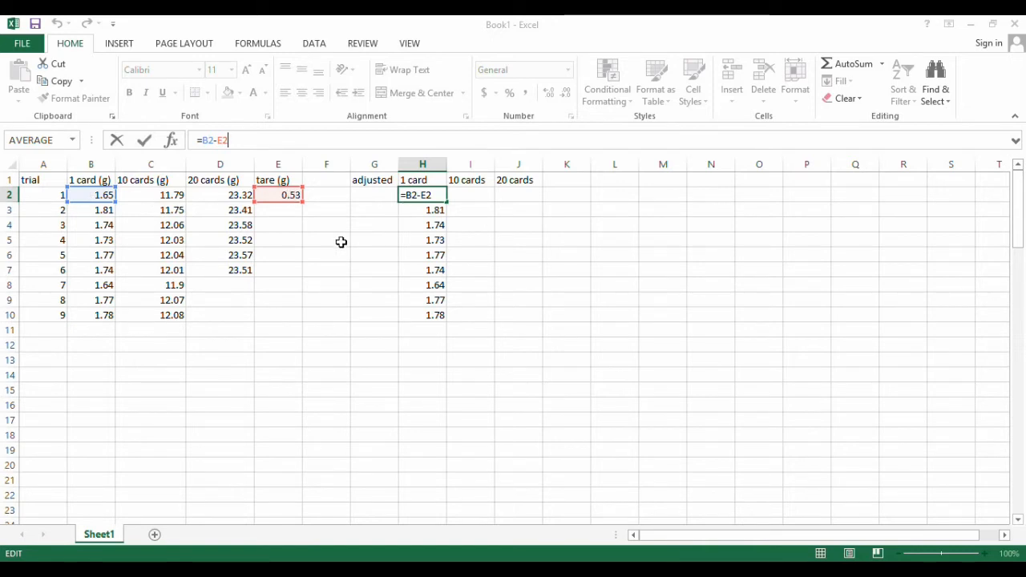
{"action": "key", "text": "Return"}
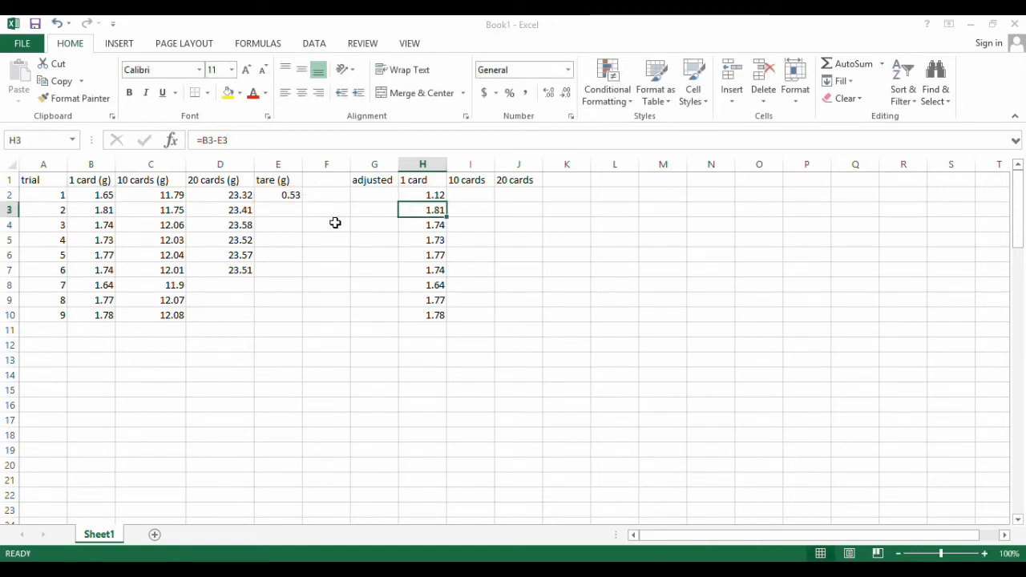
{"action": "left_click", "coordinate": [313, 137]}
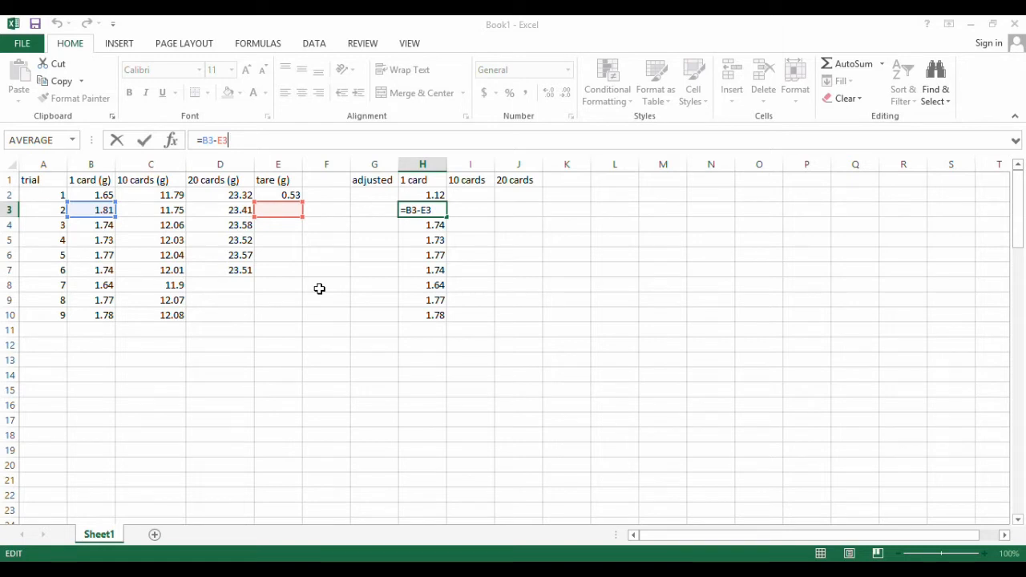
{"action": "key", "text": "Return"}
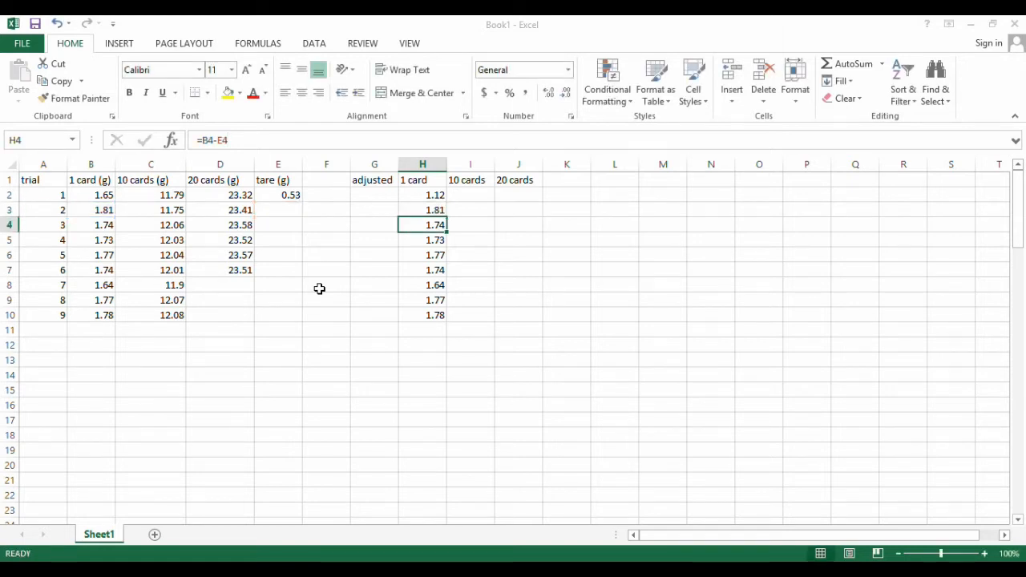
Change the formula in H2 to =B2-$E$2 so the tare reference is absolute, and fill it down to H10.
{"action": "key", "text": "Up"}
{"action": "key", "text": "Up"}
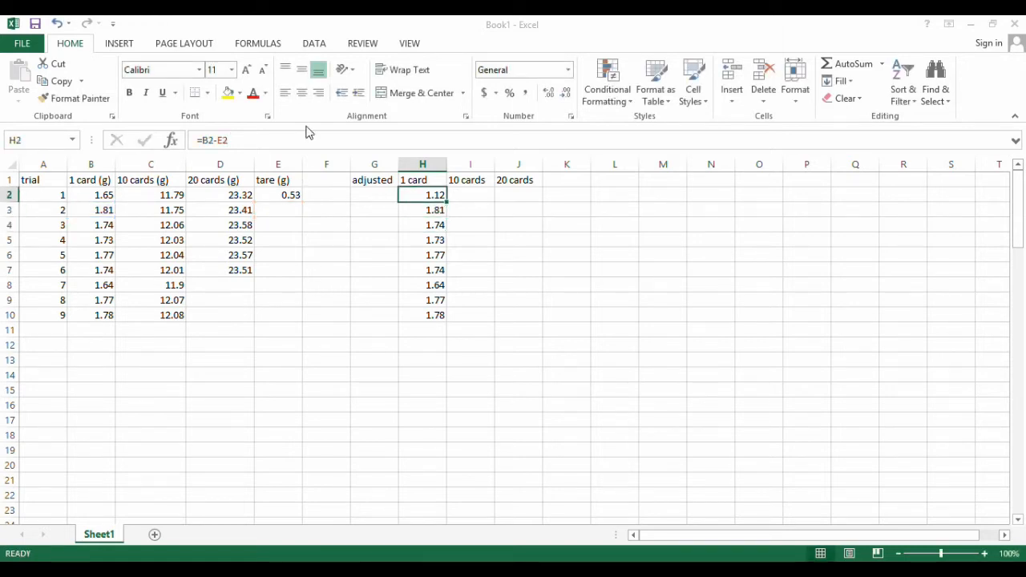
{"action": "left_click", "coordinate": [316, 139]}
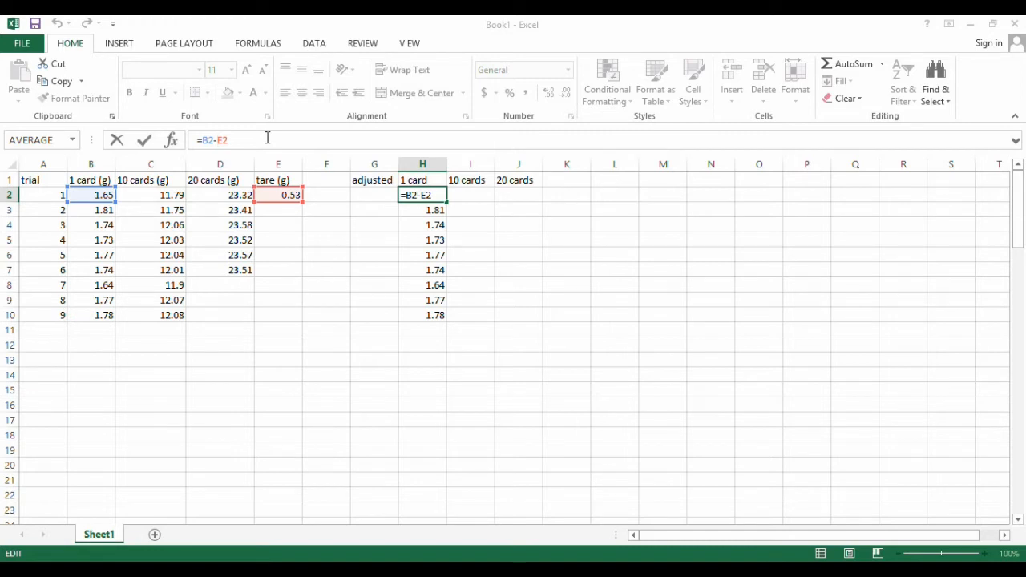
{"action": "type", "text": "$"}
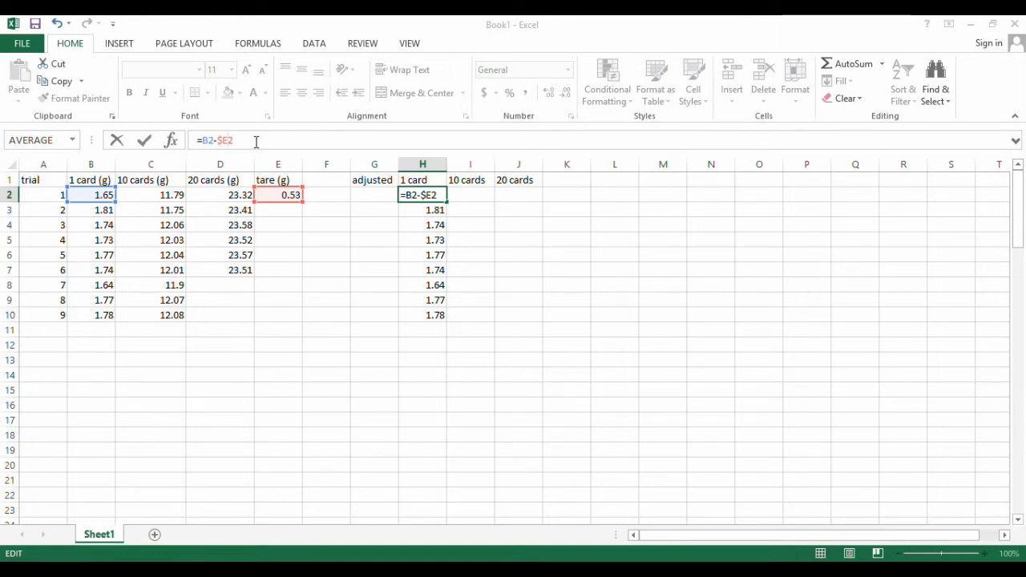
{"action": "type", "text": "$"}
{"action": "key", "text": "Return"}
{"action": "key", "text": "Up"}
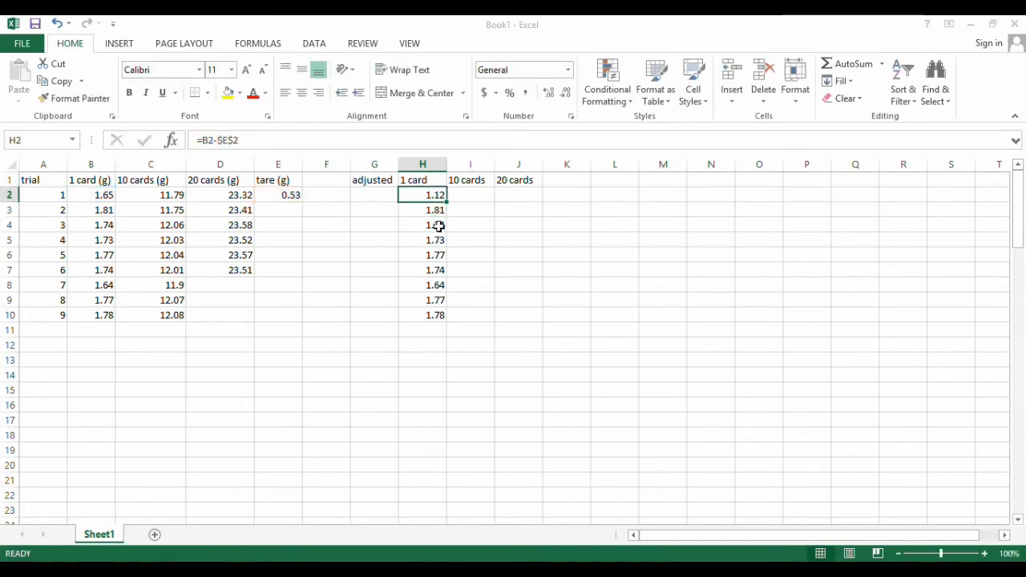
{"action": "left_click_drag", "start_coordinate": [446, 201], "coordinate": [449, 320]}
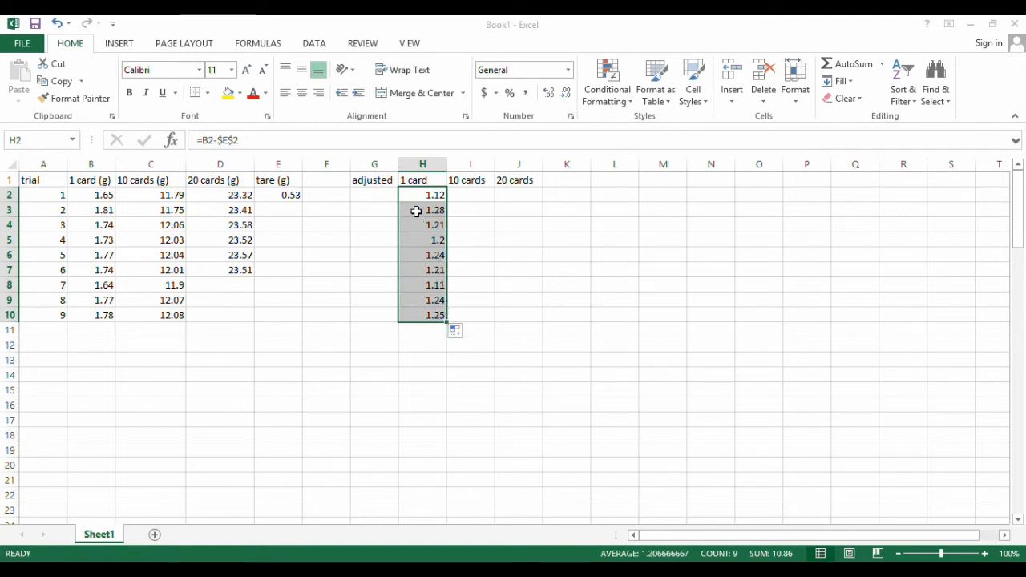
Check the cell references used by the filled formulas in H3 and H8.
{"action": "left_click", "coordinate": [415, 209]}
{"action": "left_click", "coordinate": [375, 140]}
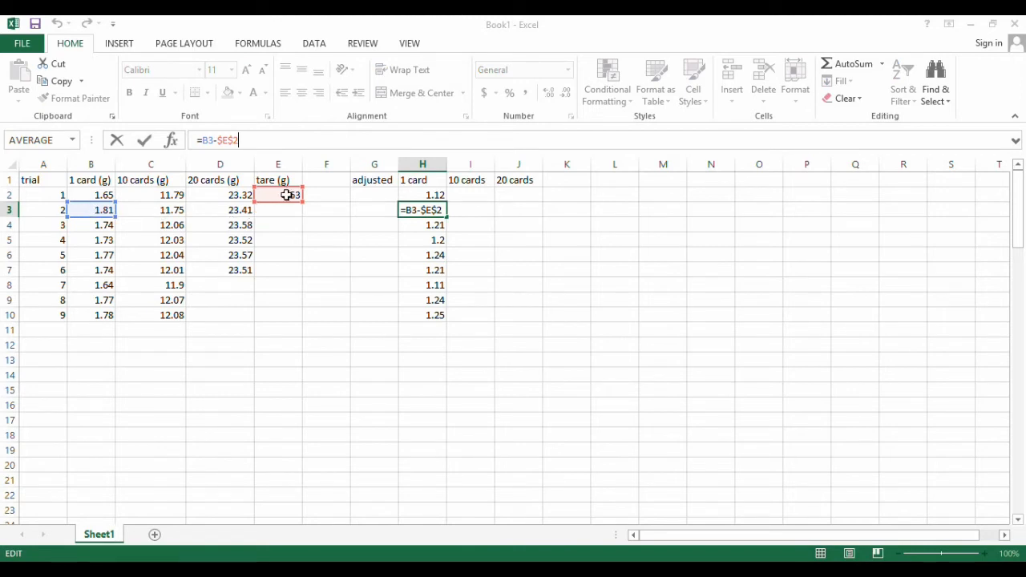
{"action": "key", "text": "Return"}
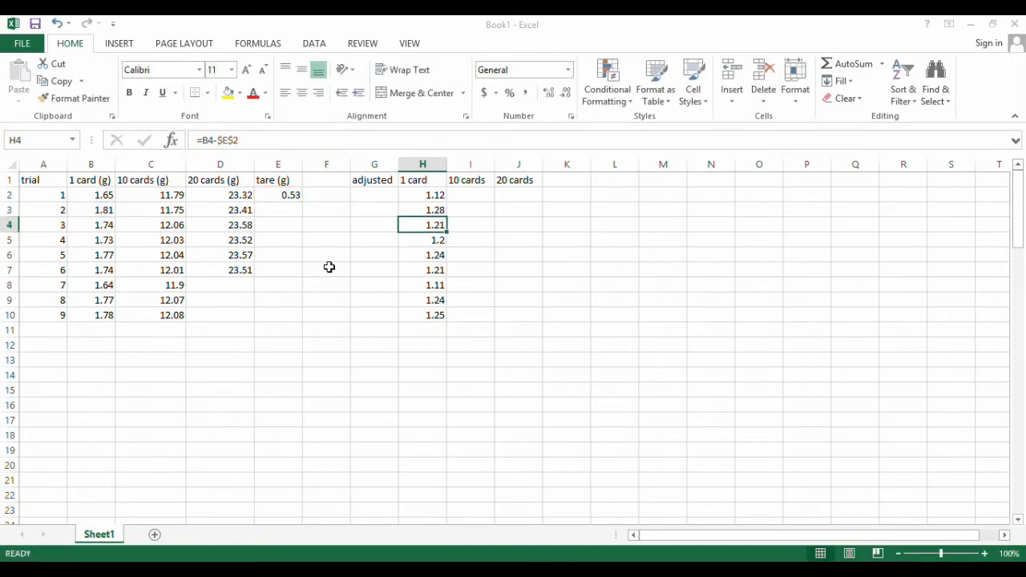
{"action": "left_click", "coordinate": [409, 280]}
{"action": "left_click", "coordinate": [313, 135]}
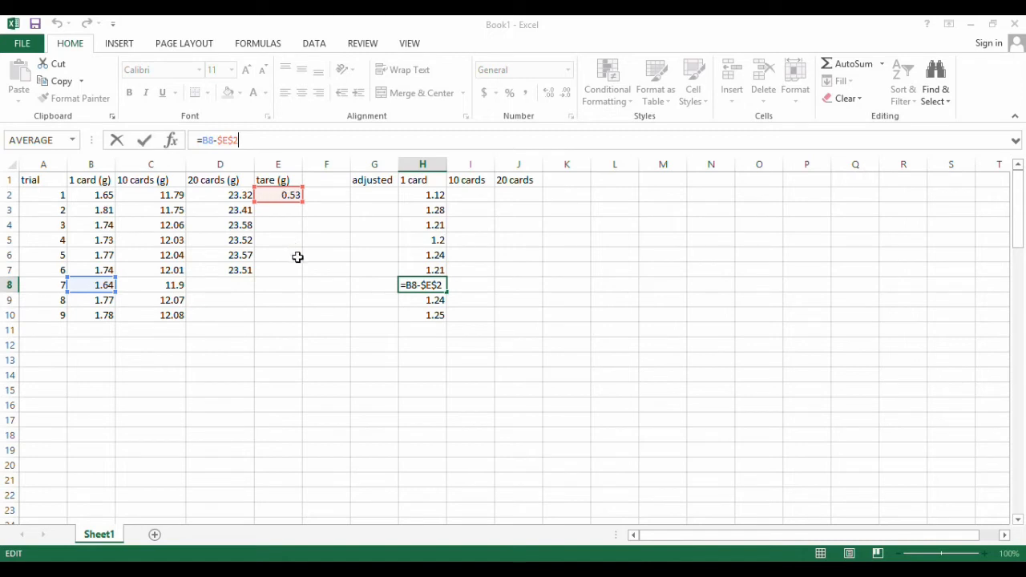
{"action": "key", "text": "Return"}
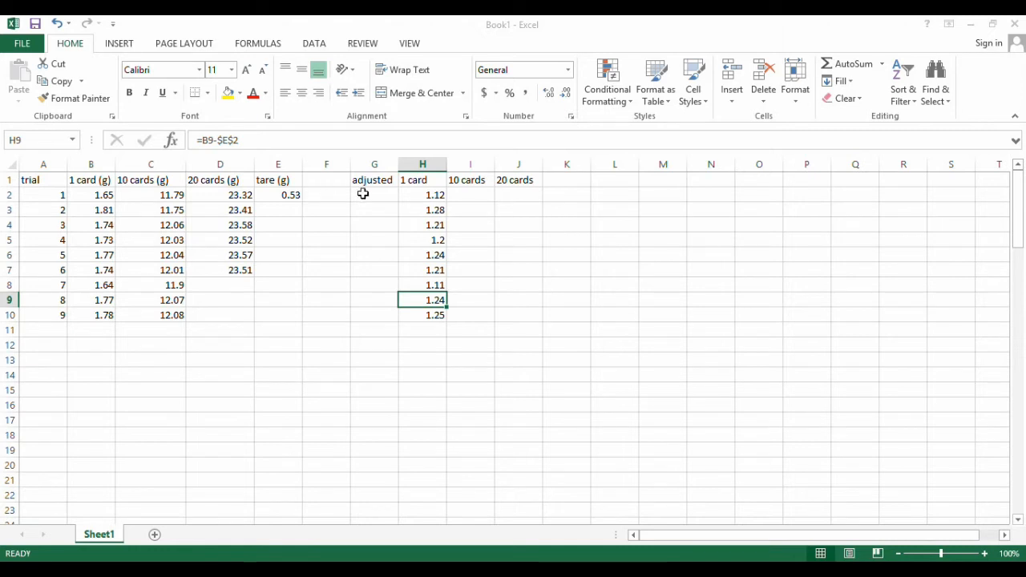
Fill the H2 formula across to J2, and fill the row down to row 10 for all three adjusted columns.
{"action": "left_click", "coordinate": [430, 197]}
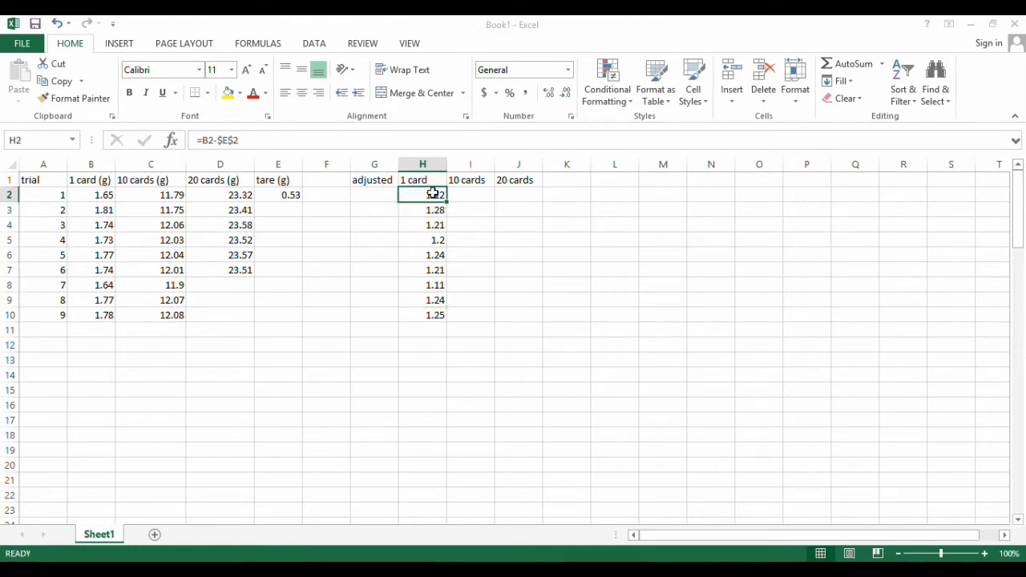
{"action": "left_click", "coordinate": [172, 198]}
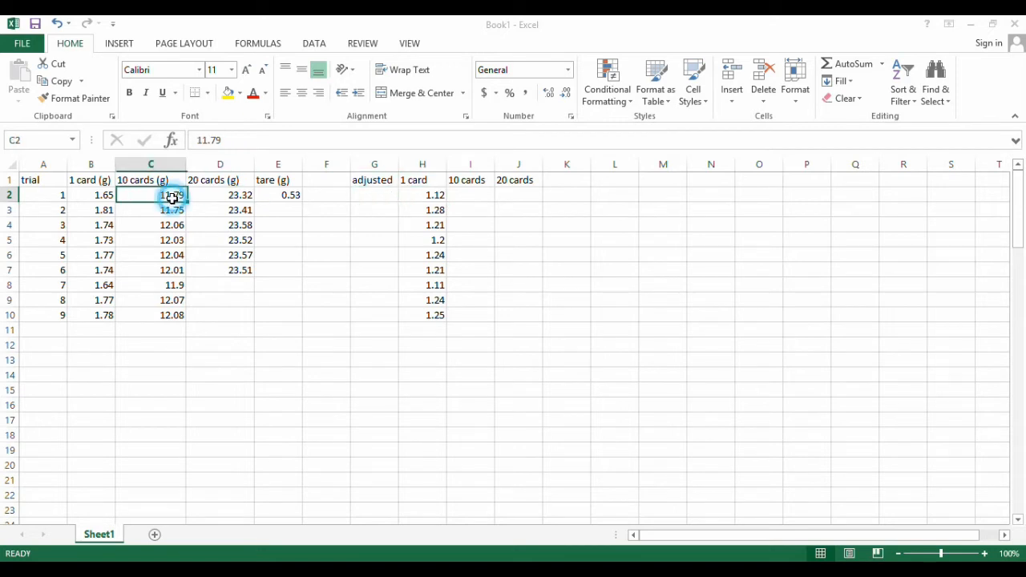
{"action": "left_click", "coordinate": [238, 197]}
{"action": "left_click", "coordinate": [430, 195]}
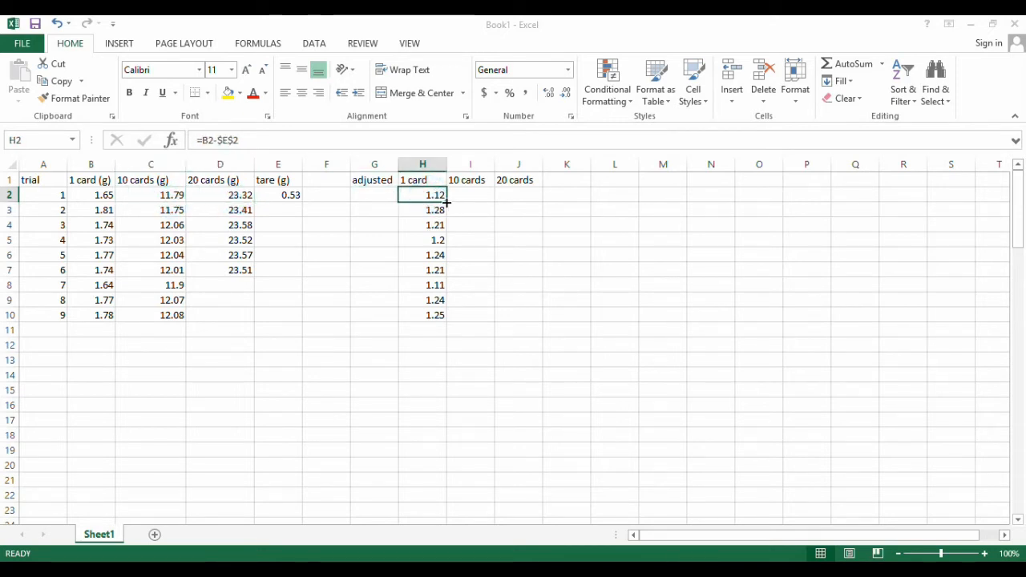
{"action": "left_click_drag", "start_coordinate": [447, 203], "coordinate": [535, 196]}
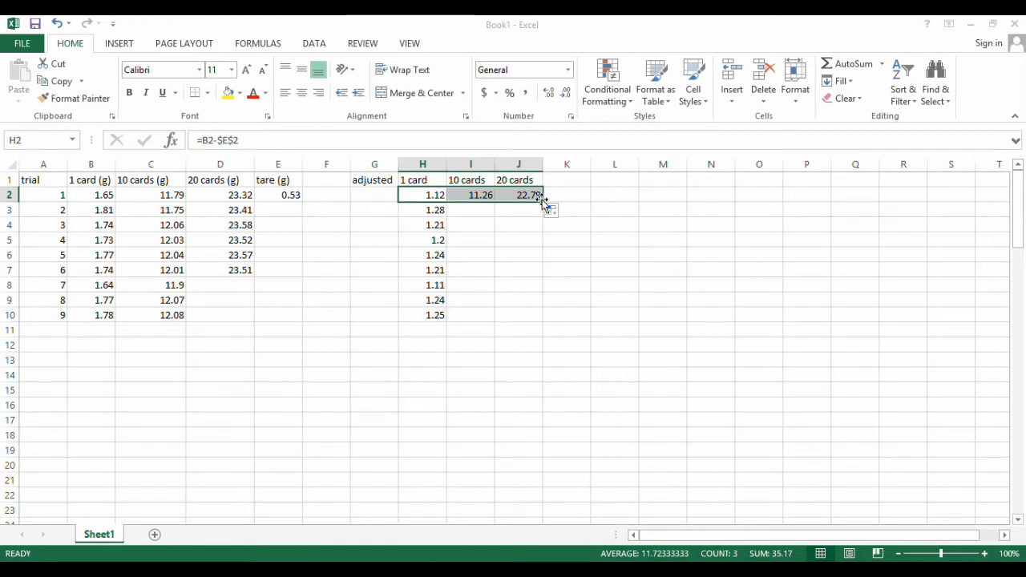
{"action": "left_click_drag", "start_coordinate": [542, 199], "coordinate": [529, 327]}
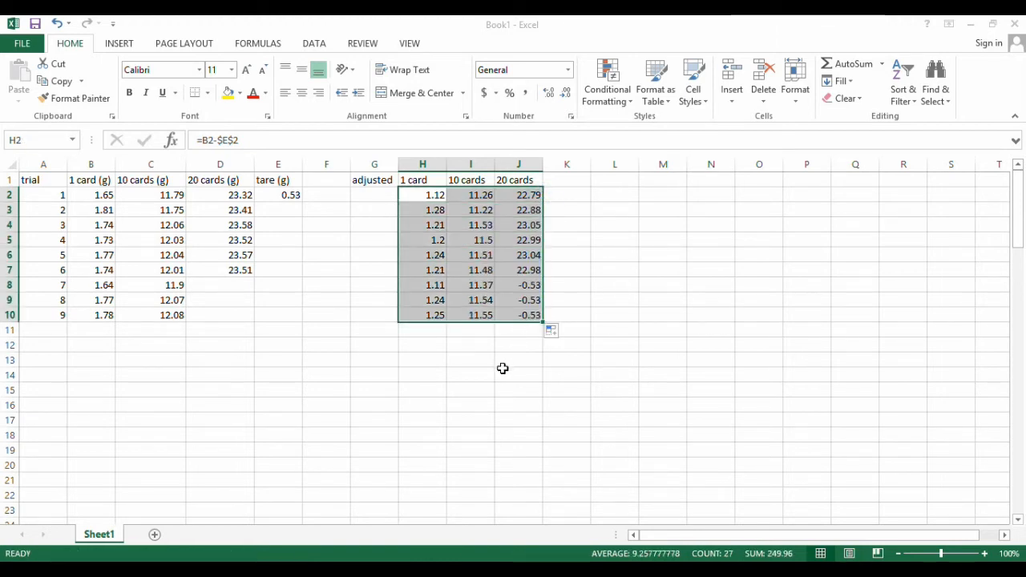
Compare the adjusted 10 cards values in I2 and I4 with the masses in C2 and C4, and check source cell D8.
{"action": "left_click", "coordinate": [502, 359]}
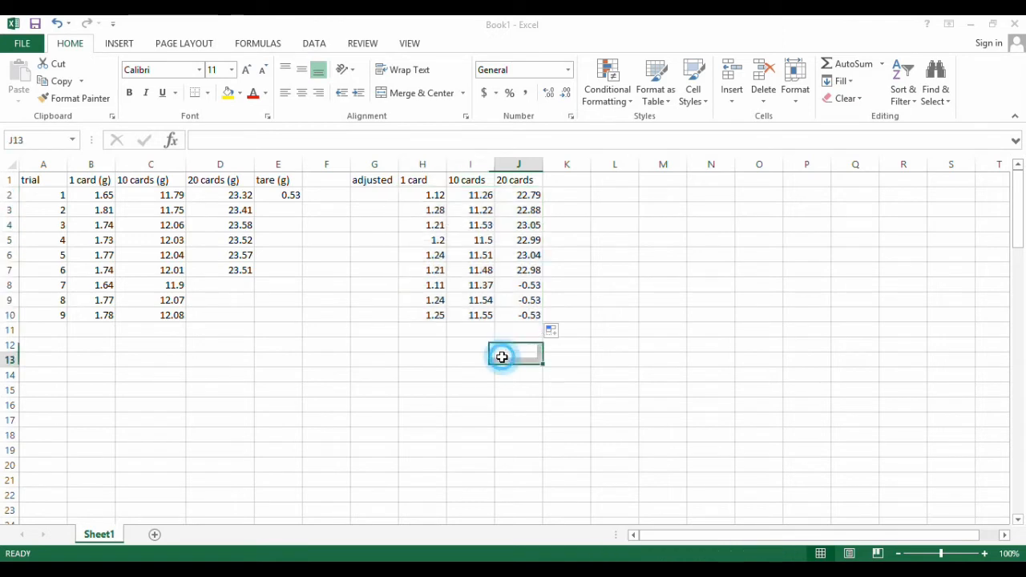
{"action": "left_click", "coordinate": [468, 195]}
{"action": "left_click", "coordinate": [165, 196]}
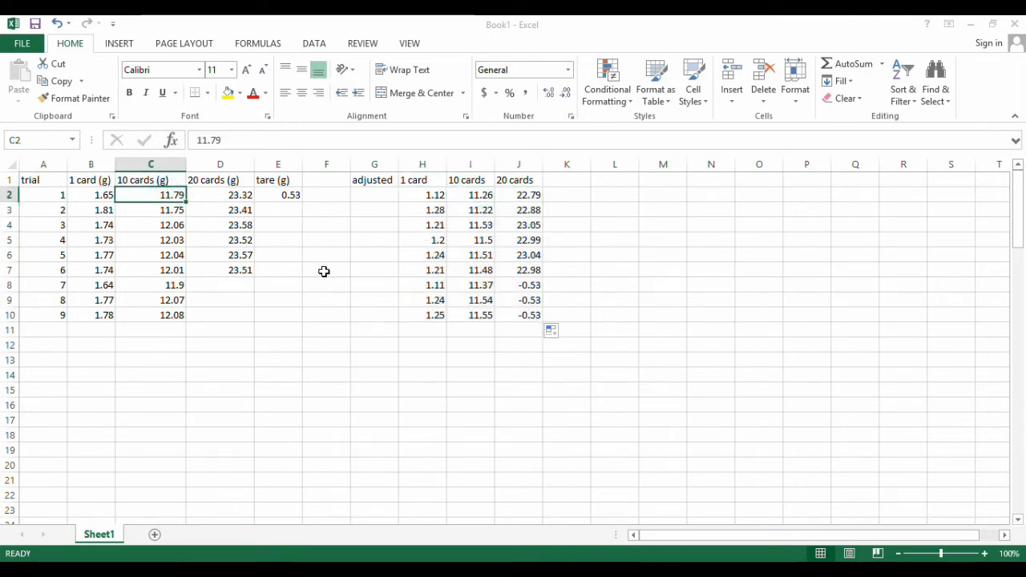
{"action": "left_click", "coordinate": [474, 227]}
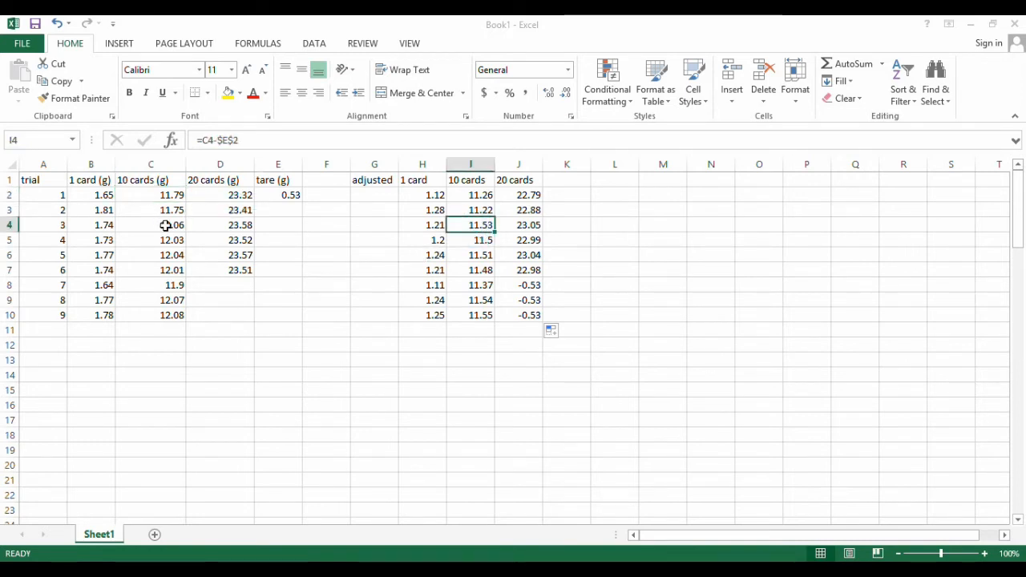
{"action": "left_click", "coordinate": [165, 225]}
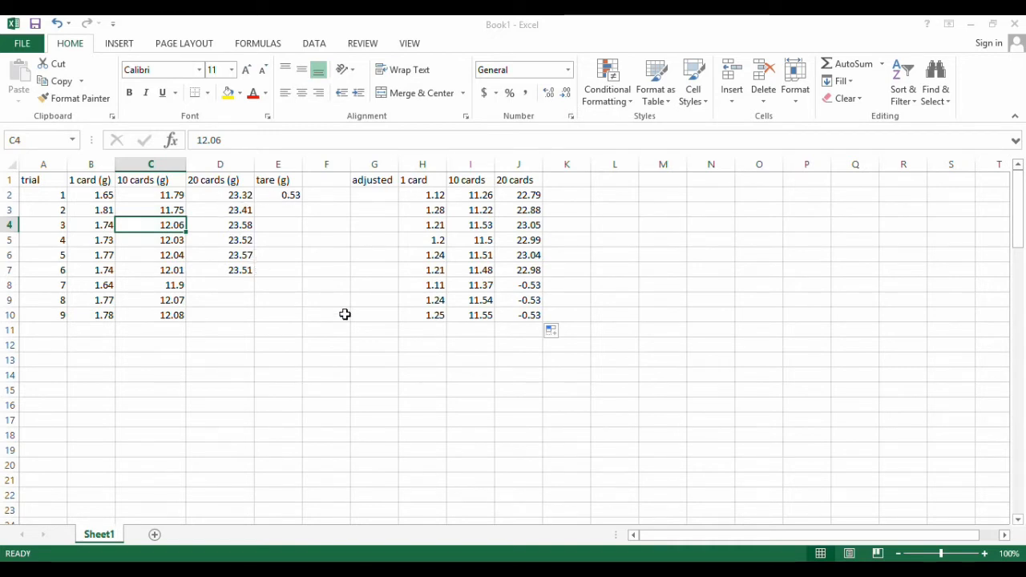
{"action": "left_click", "coordinate": [232, 285]}
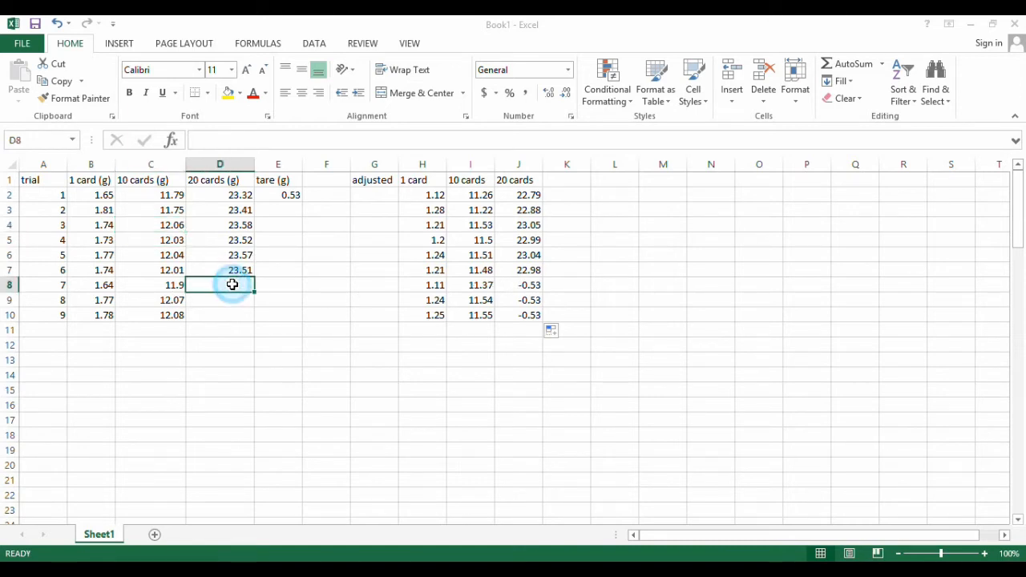
Check the formula in J8, and clear the adjusted 20 cards cells J8 to J10 that have no source masses.
{"action": "left_click", "coordinate": [535, 285]}
{"action": "left_click", "coordinate": [417, 141]}
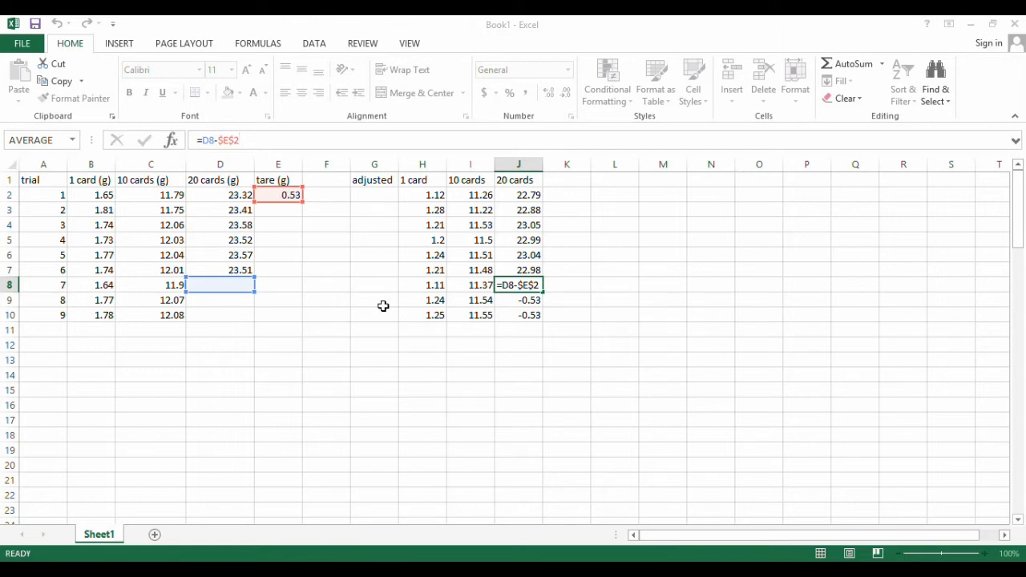
{"action": "key", "text": "Return"}
{"action": "key", "text": "Up"}
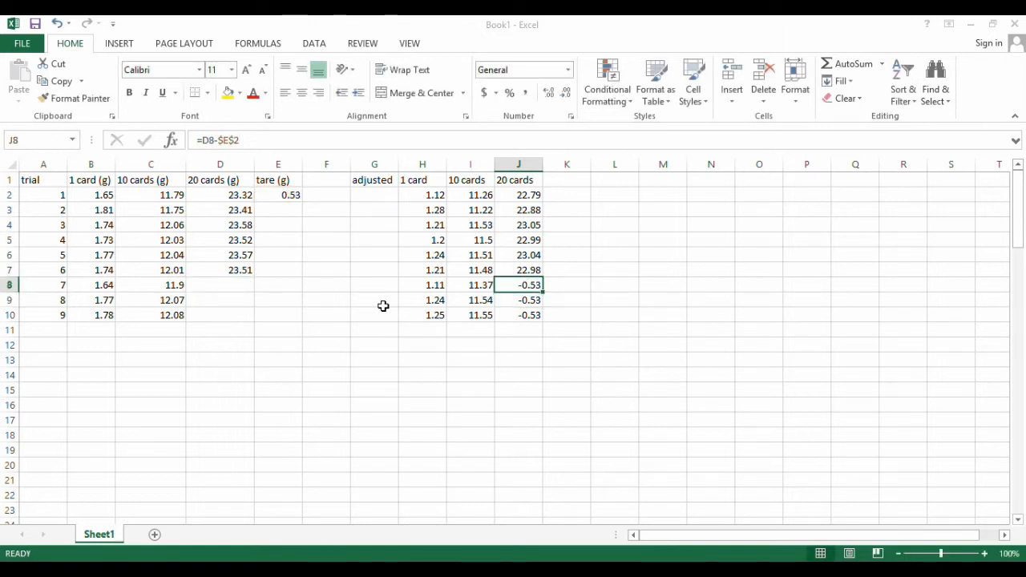
{"action": "key", "text": "Delete"}
{"action": "key", "text": "Down"}
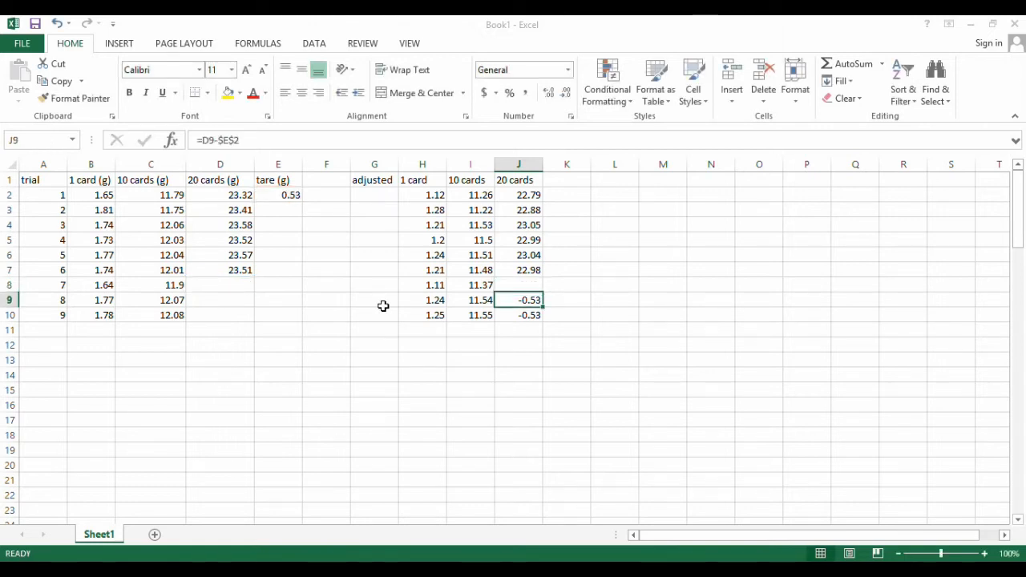
{"action": "key", "text": "Delete"}
{"action": "key", "text": "Down"}
{"action": "key", "text": "Delete"}
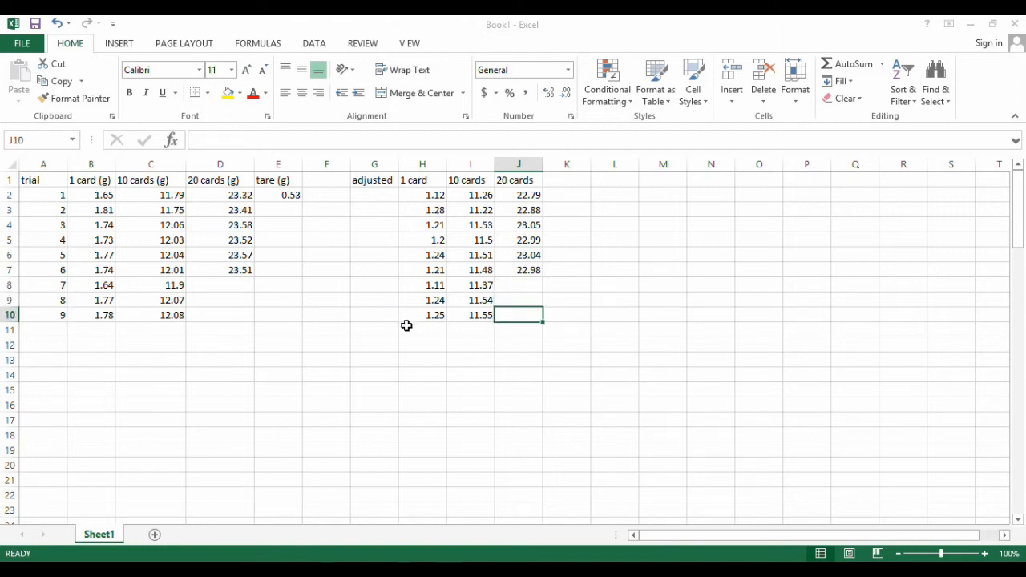
Label G12 as Average and enter =AVERAGE(H2:H10) in H12 for the adjusted 1 card masses.
{"action": "left_click", "coordinate": [387, 345]}
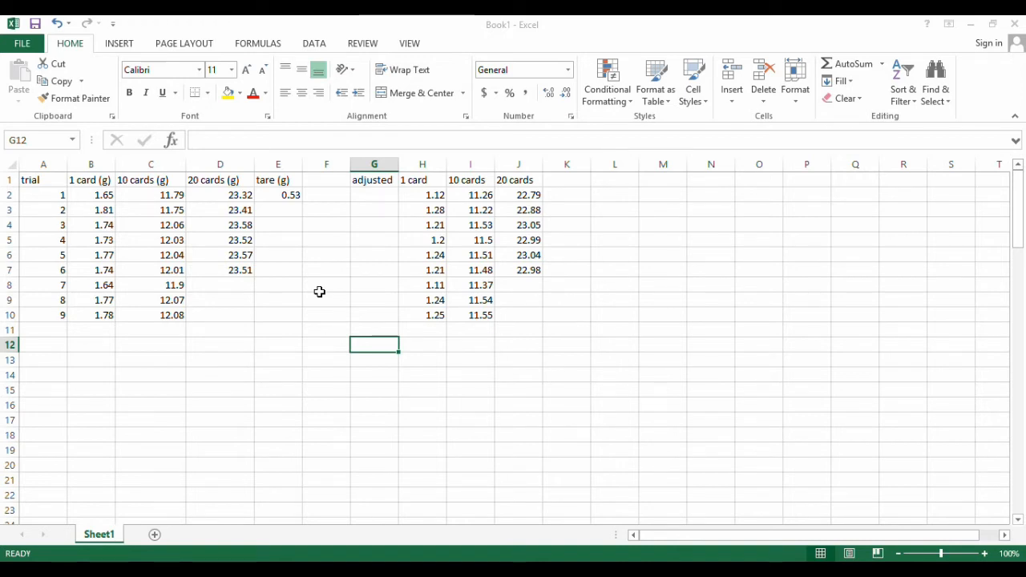
{"action": "type", "text": "Average"}
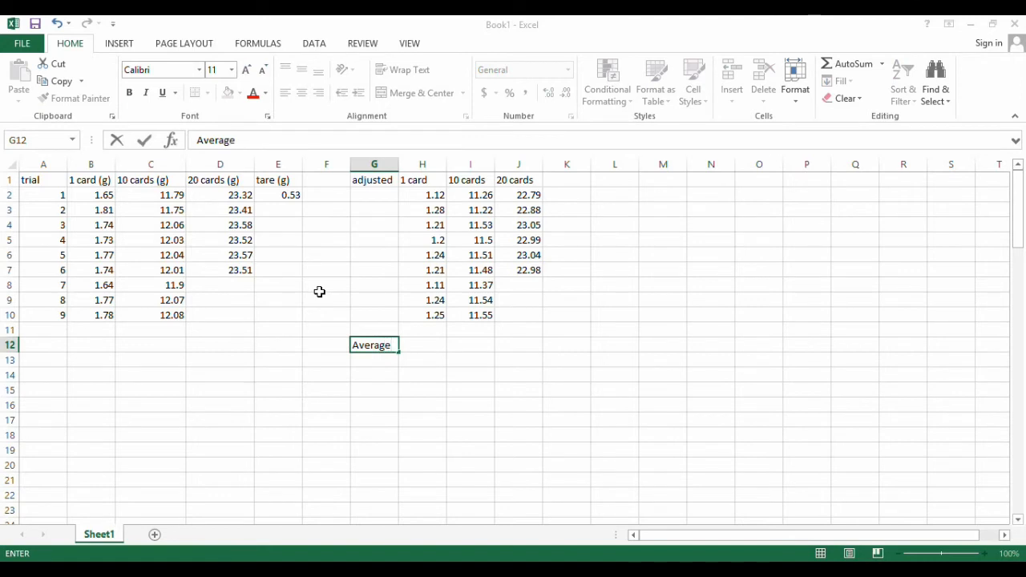
{"action": "key", "text": "Tab"}
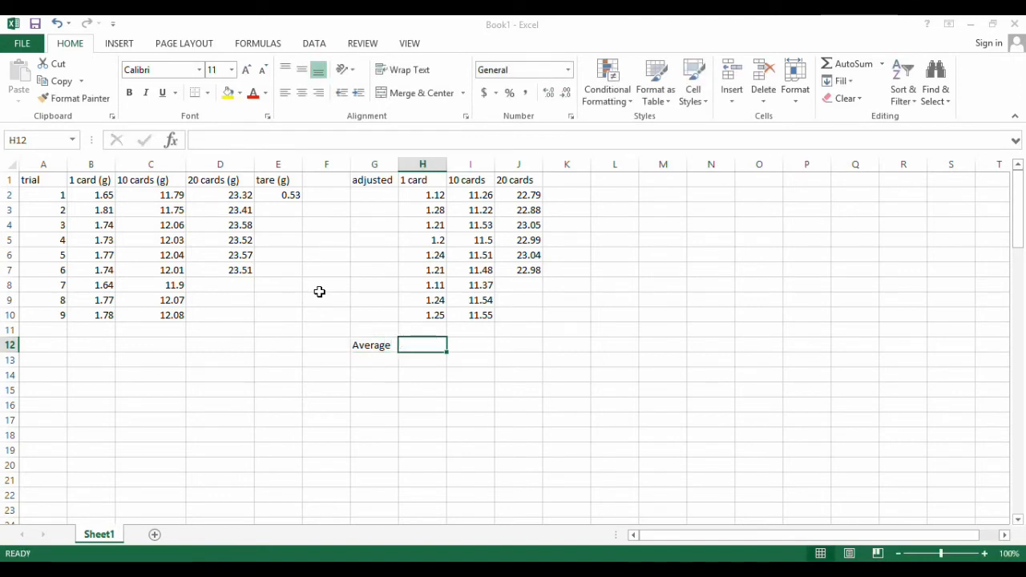
{"action": "type", "text": "="}
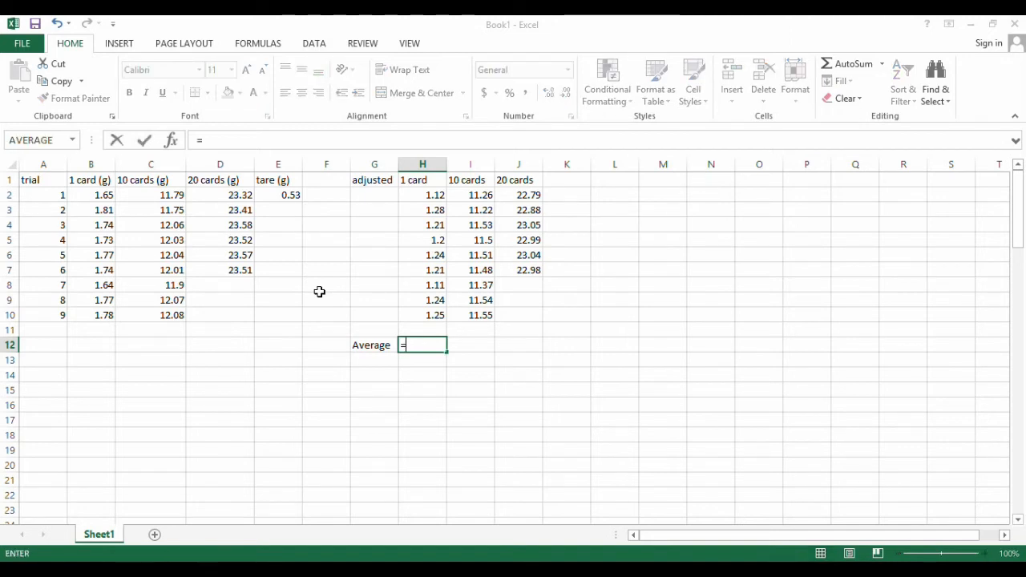
{"action": "type", "text": "AVERAGE"}
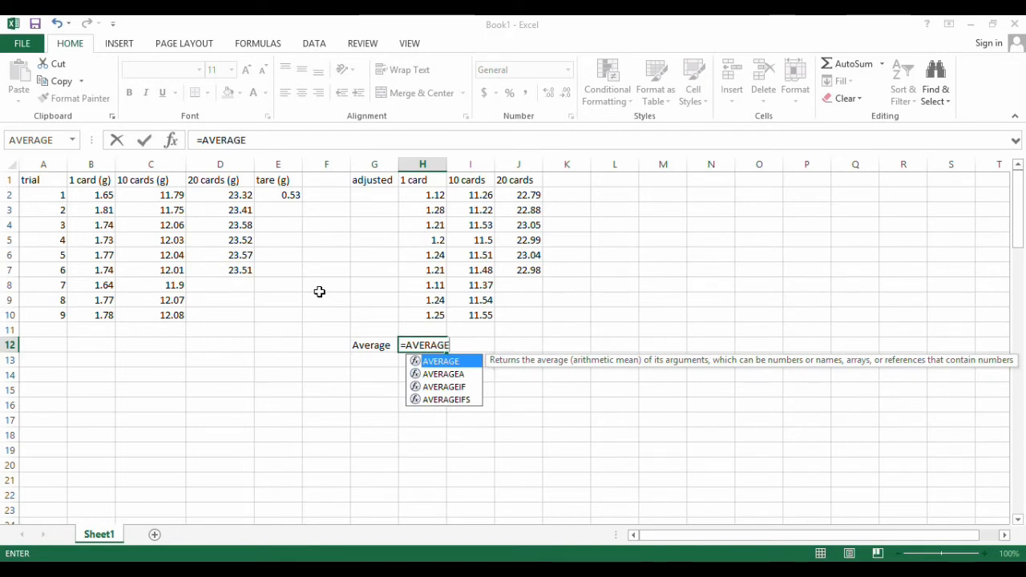
{"action": "type", "text": "("}
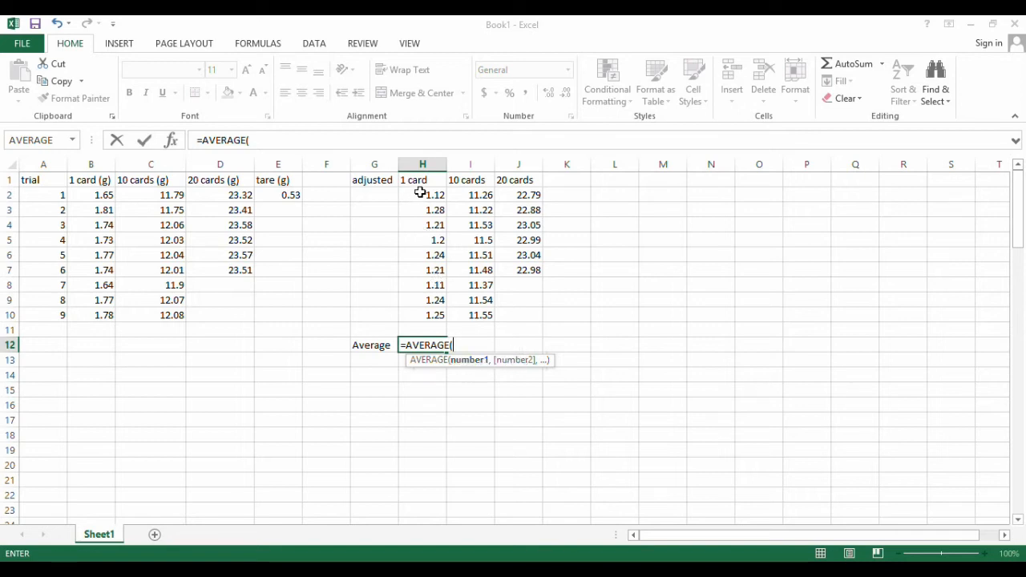
{"action": "left_click_drag", "start_coordinate": [419, 192], "coordinate": [419, 318]}
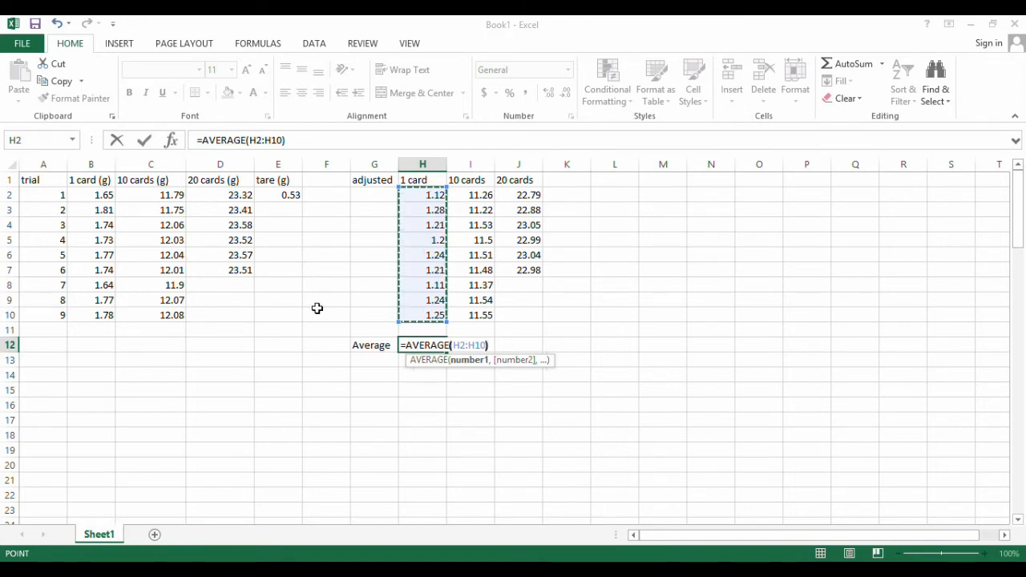
{"action": "key", "text": "Return"}
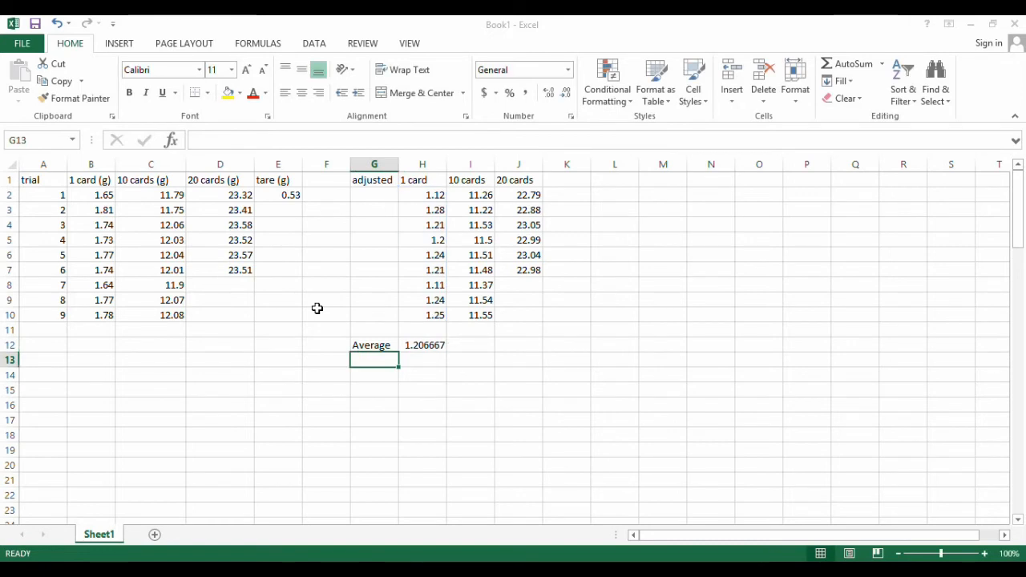
Fill the average formula from H12 across to J12 for the 10 cards and 20 cards columns.
{"action": "key", "text": "Right"}
{"action": "key", "text": "Up"}
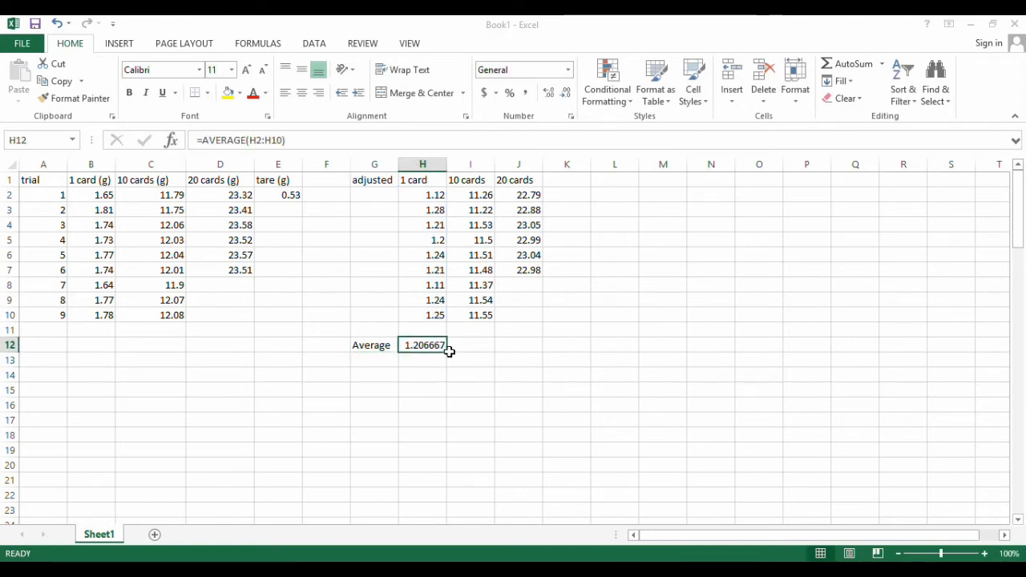
{"action": "left_click_drag", "start_coordinate": [447, 350], "coordinate": [540, 347]}
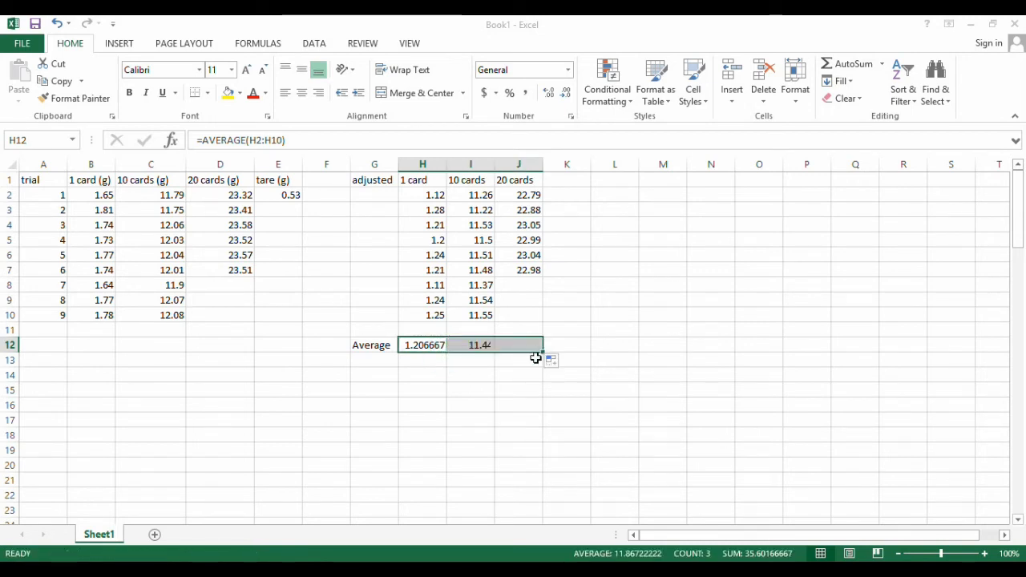
Check the average formulas in H12 to J12 and compare them with the adjusted masses in H2 and H3.
{"action": "left_click", "coordinate": [465, 344]}
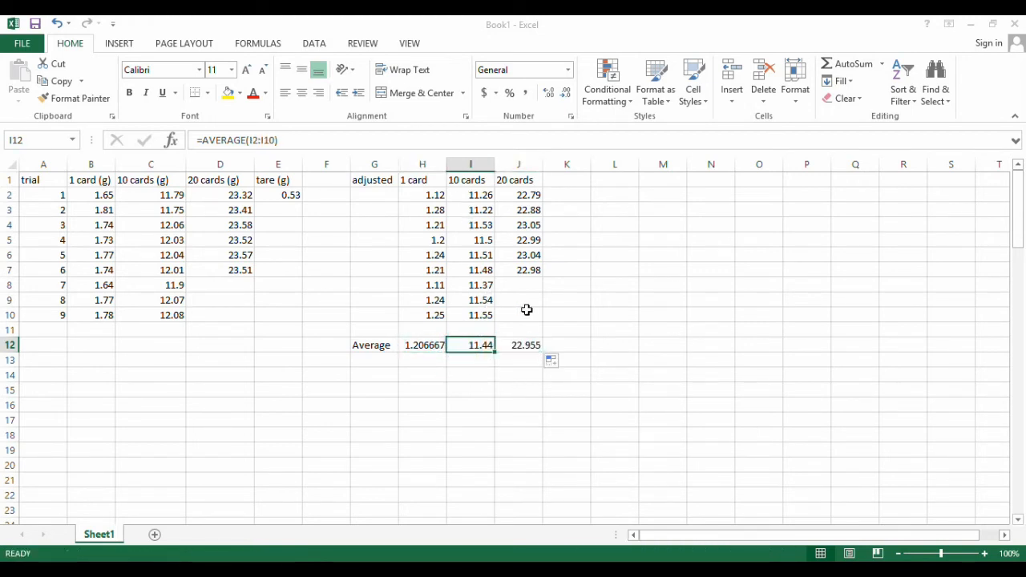
{"action": "left_click", "coordinate": [418, 198]}
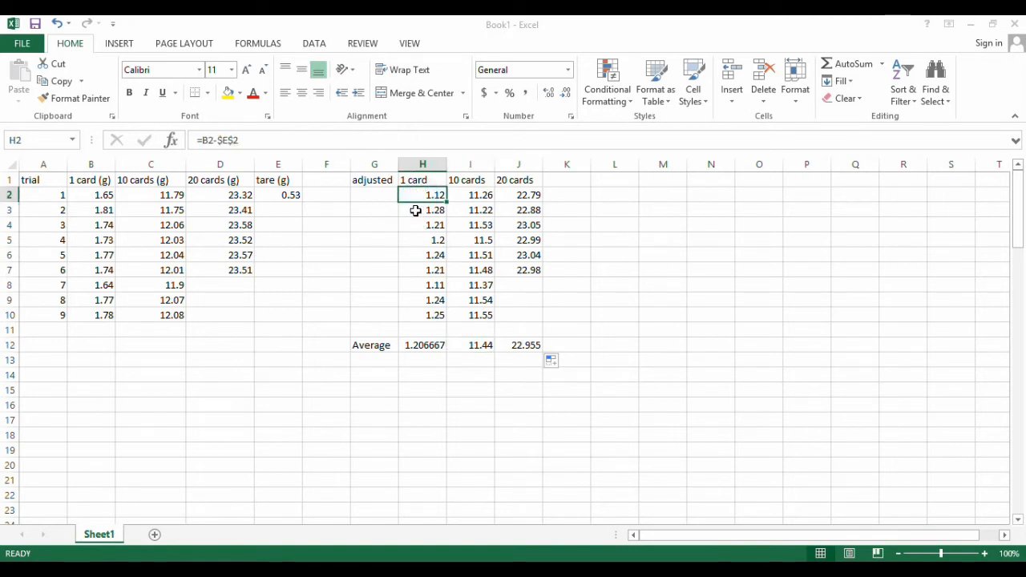
{"action": "left_click", "coordinate": [415, 210]}
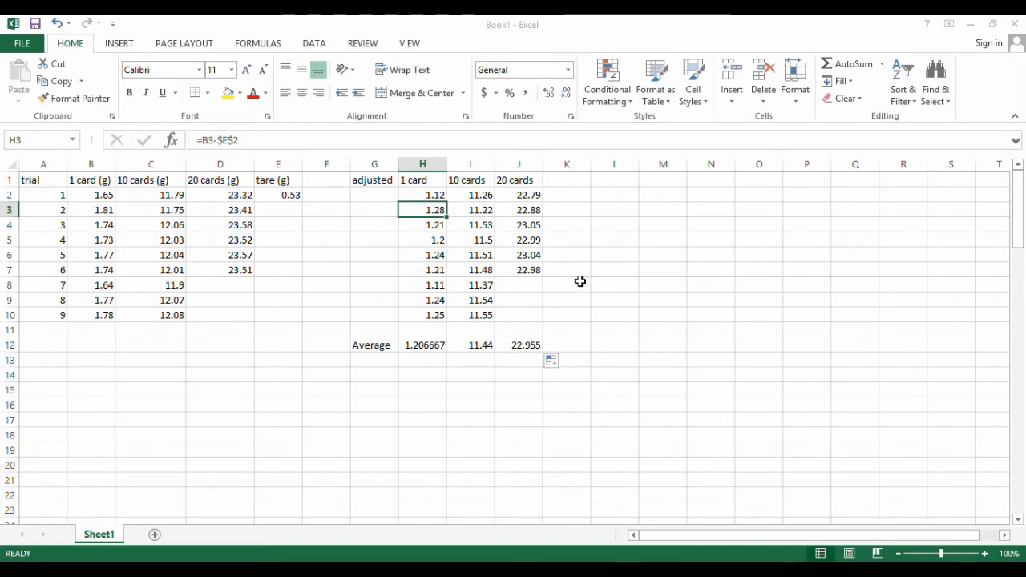
{"action": "left_click", "coordinate": [425, 346]}
{"action": "left_click", "coordinate": [488, 345]}
{"action": "left_click", "coordinate": [518, 346]}
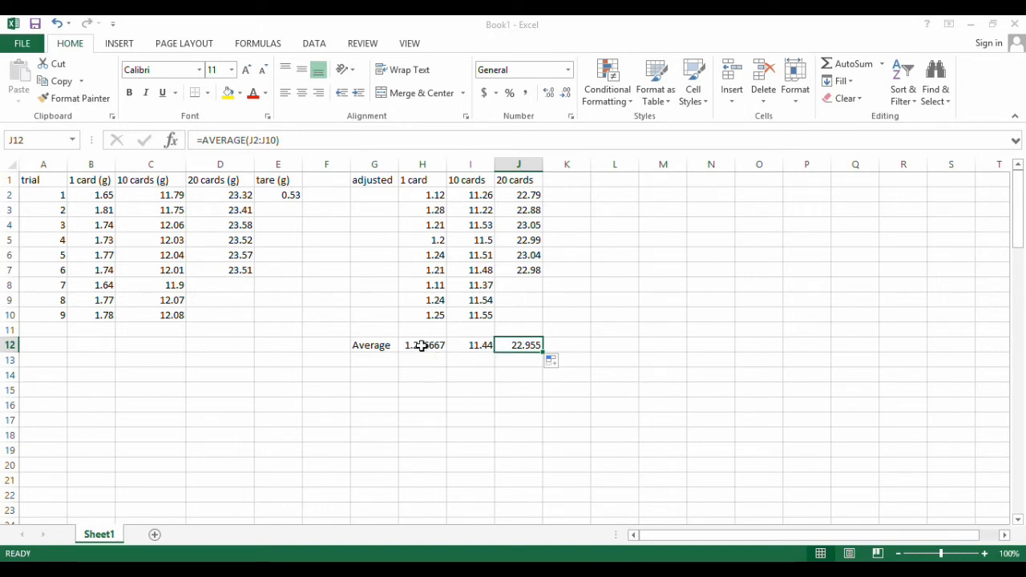
Open the cell formatting for the averages in H12:J12 and choose the Number category.
{"action": "left_click", "coordinate": [421, 346]}
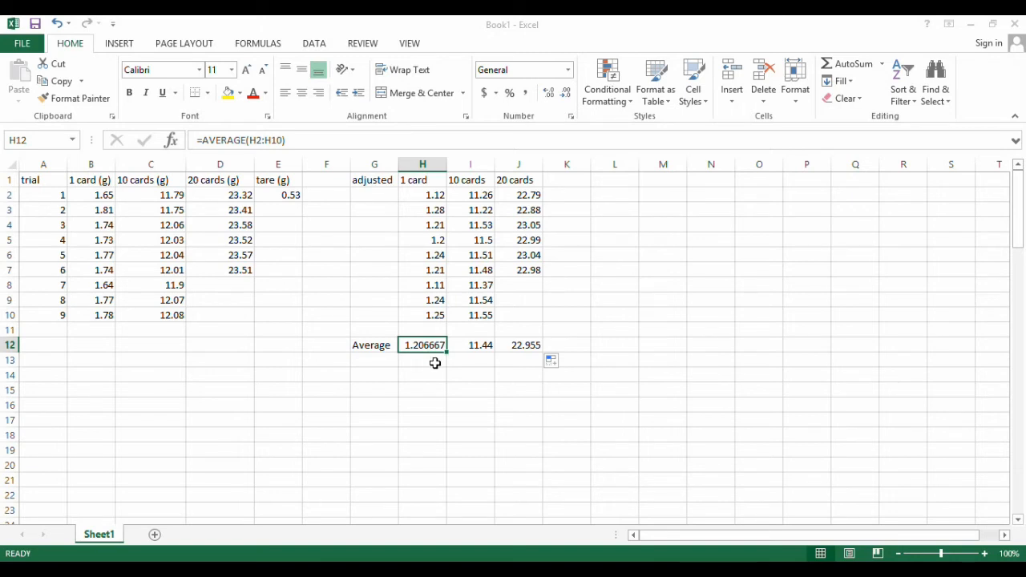
{"action": "left_click", "coordinate": [521, 343], "text": "shift"}
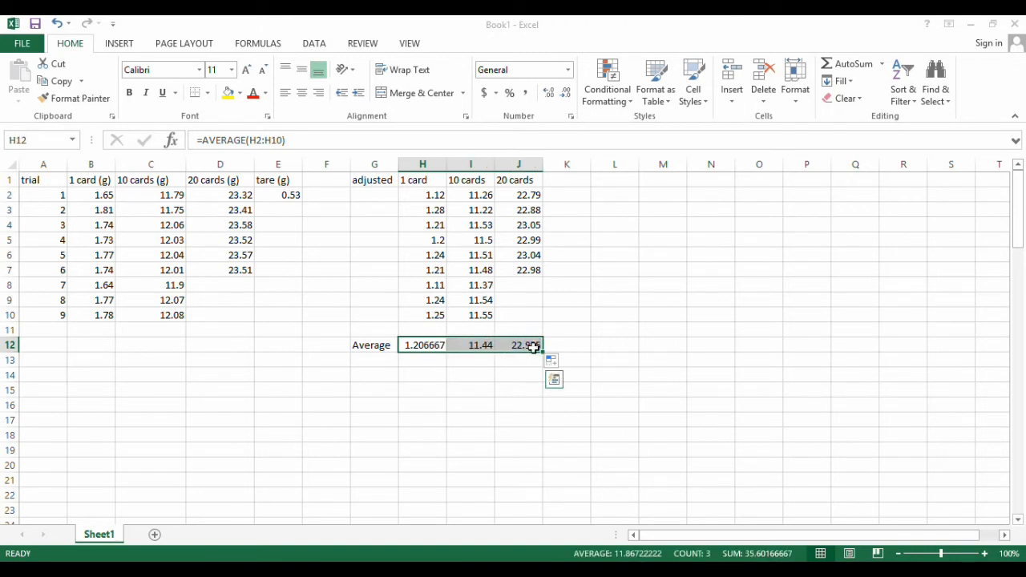
{"action": "left_click", "coordinate": [423, 346]}
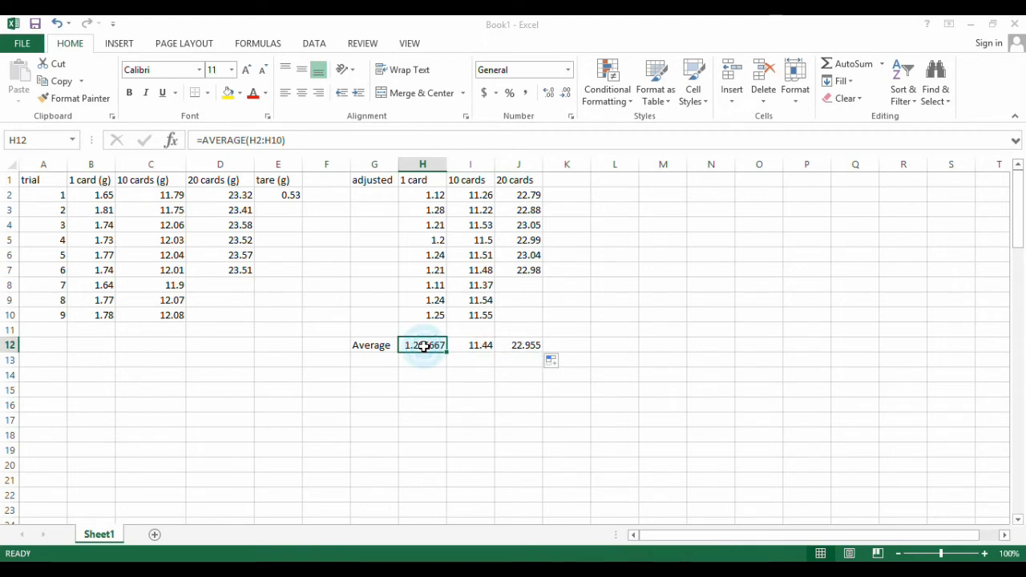
{"action": "left_click", "coordinate": [524, 345], "text": "shift"}
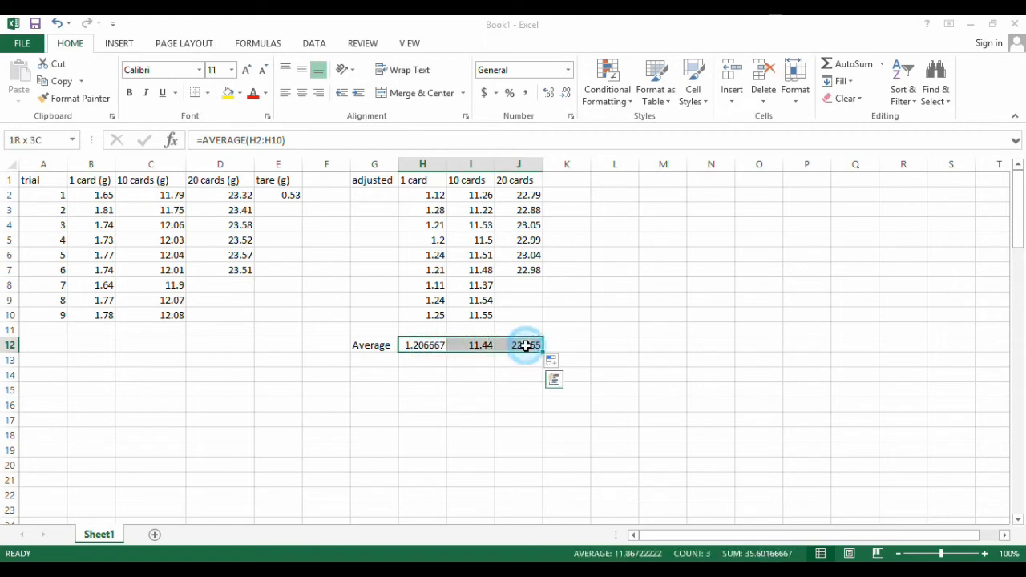
{"action": "right_click", "coordinate": [435, 344]}
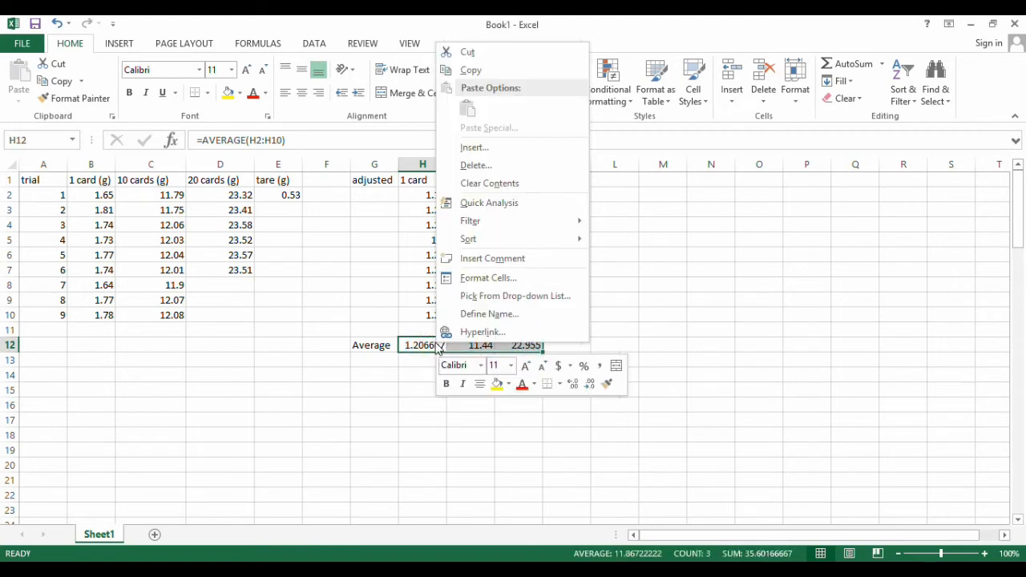
{"action": "left_click", "coordinate": [503, 280]}
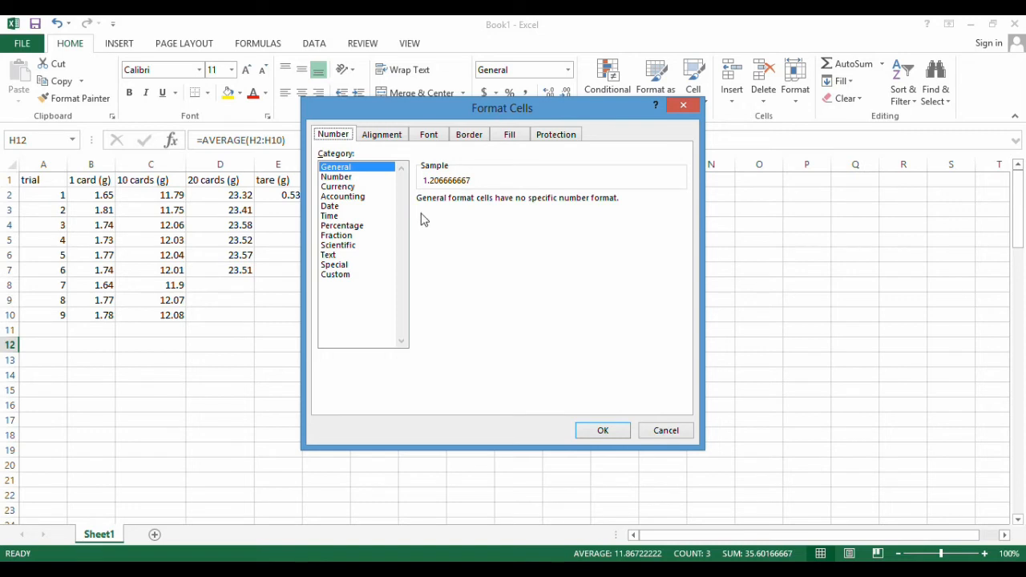
{"action": "left_click", "coordinate": [354, 178]}
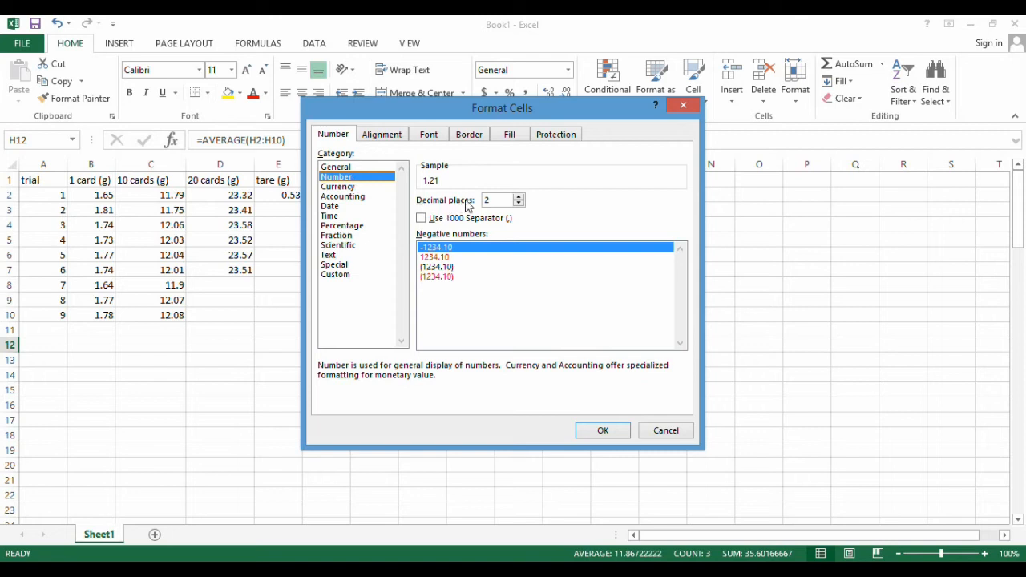
Try fewer and more decimal places for the averages, and apply the format with 2 decimal places.
{"action": "left_click", "coordinate": [519, 204]}
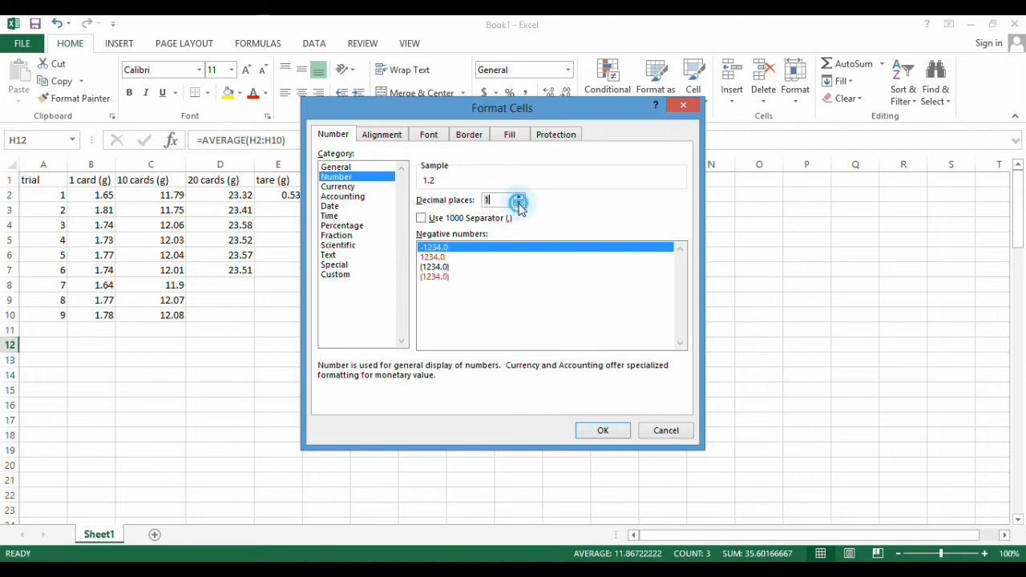
{"action": "left_click", "coordinate": [519, 204]}
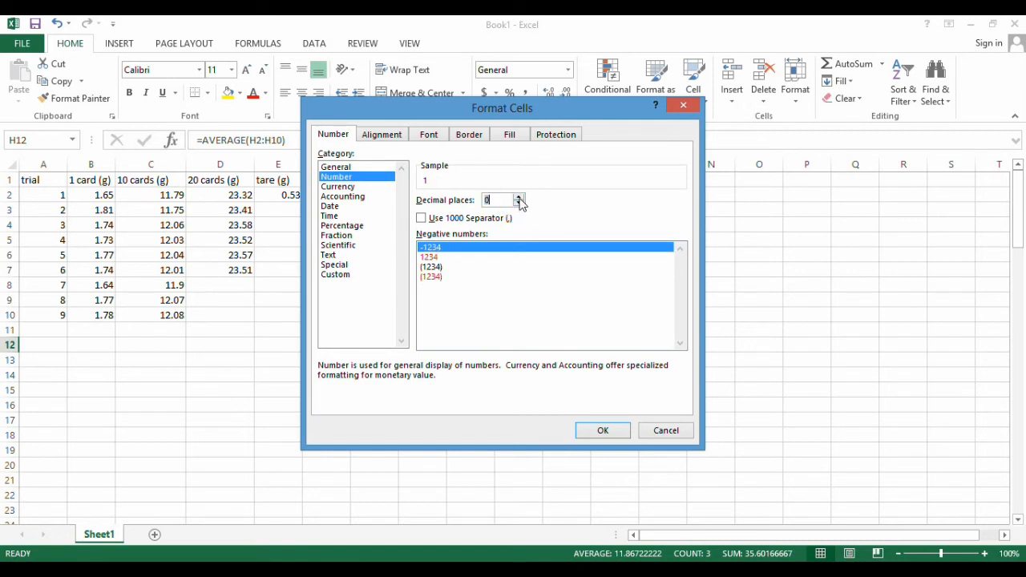
{"action": "left_click", "coordinate": [519, 197]}
{"action": "left_click", "coordinate": [518, 197]}
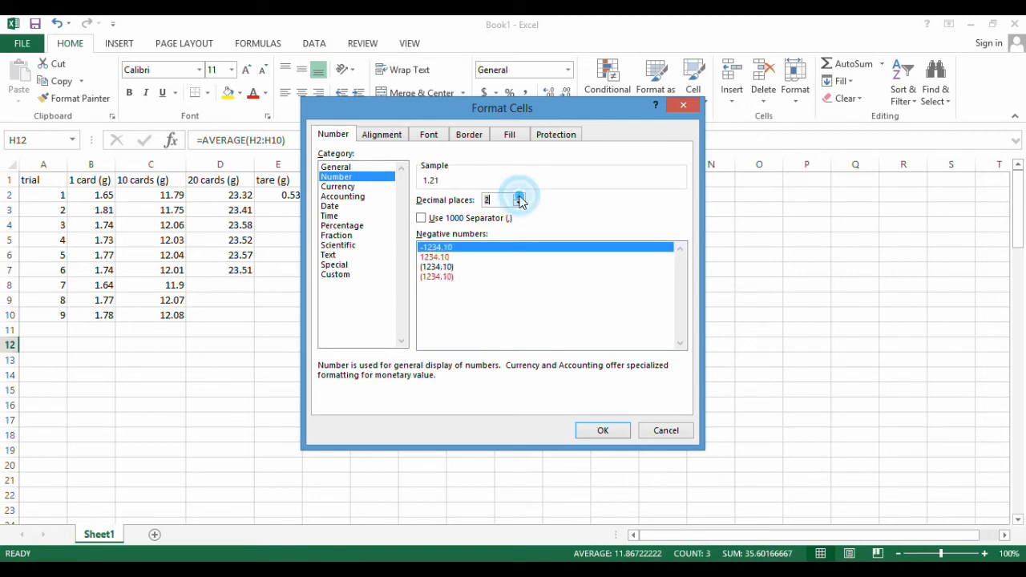
{"action": "left_click", "coordinate": [519, 197]}
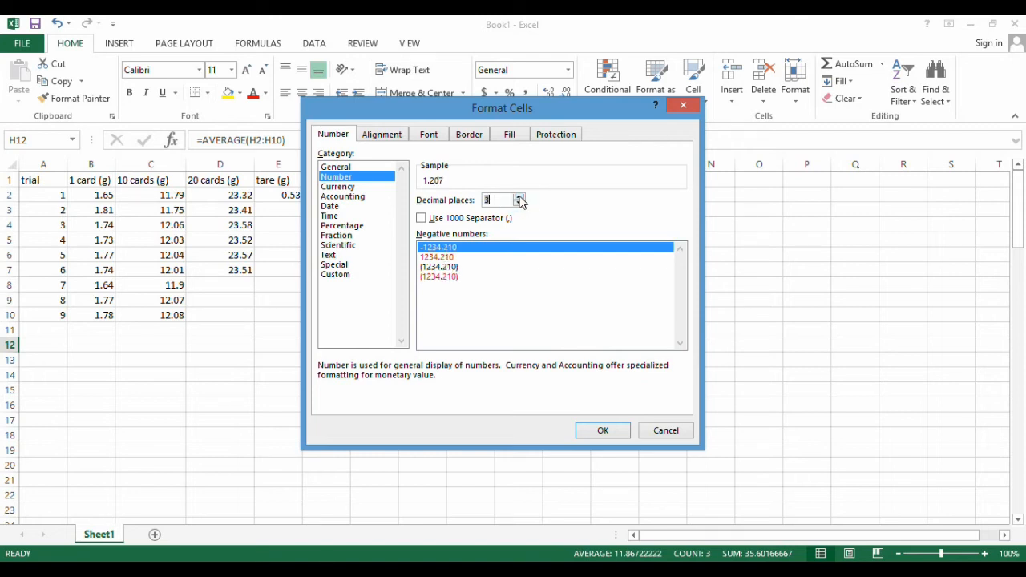
{"action": "left_click", "coordinate": [518, 198]}
{"action": "left_click", "coordinate": [518, 204]}
{"action": "left_click", "coordinate": [519, 204]}
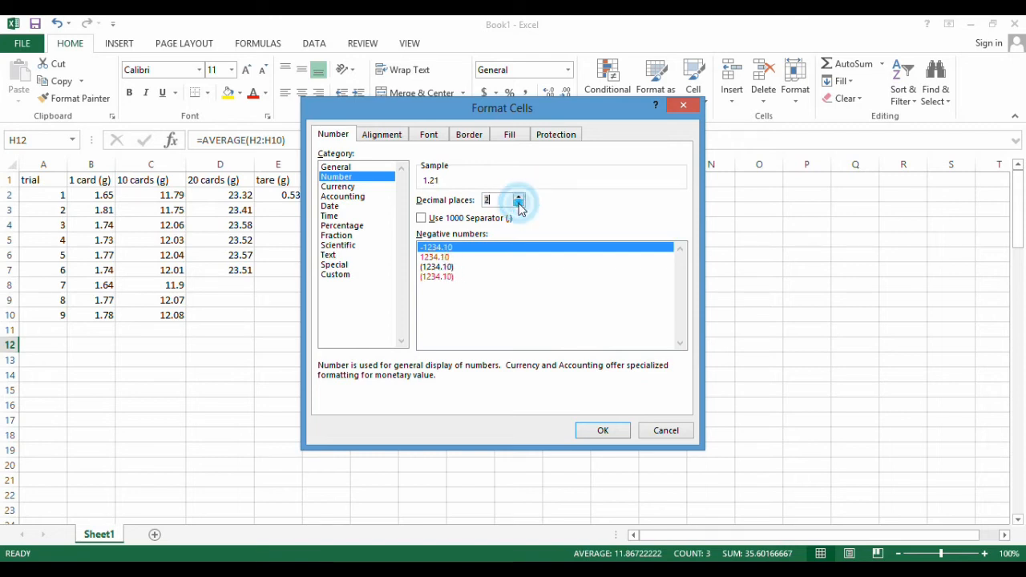
{"action": "left_click", "coordinate": [600, 430]}
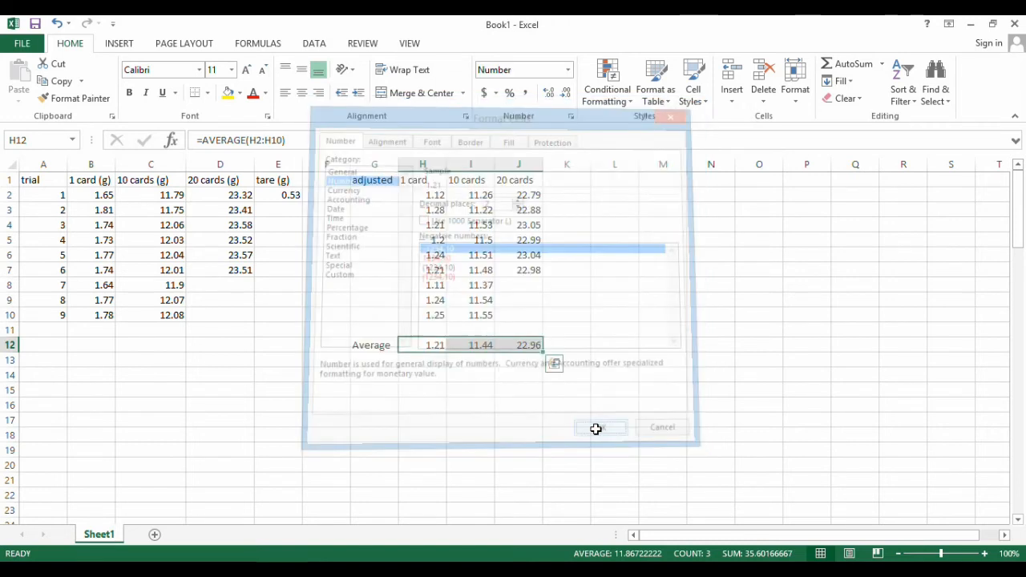
Enter the card counts 1, 10 and 20 in H13:J13, directly below the averages.
{"action": "left_click", "coordinate": [431, 373]}
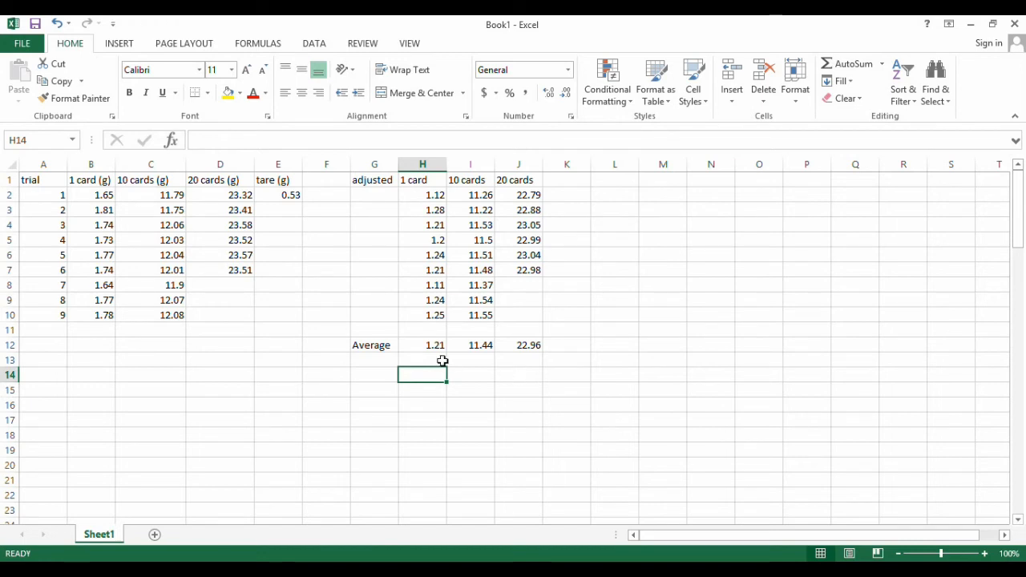
{"action": "left_click", "coordinate": [413, 346]}
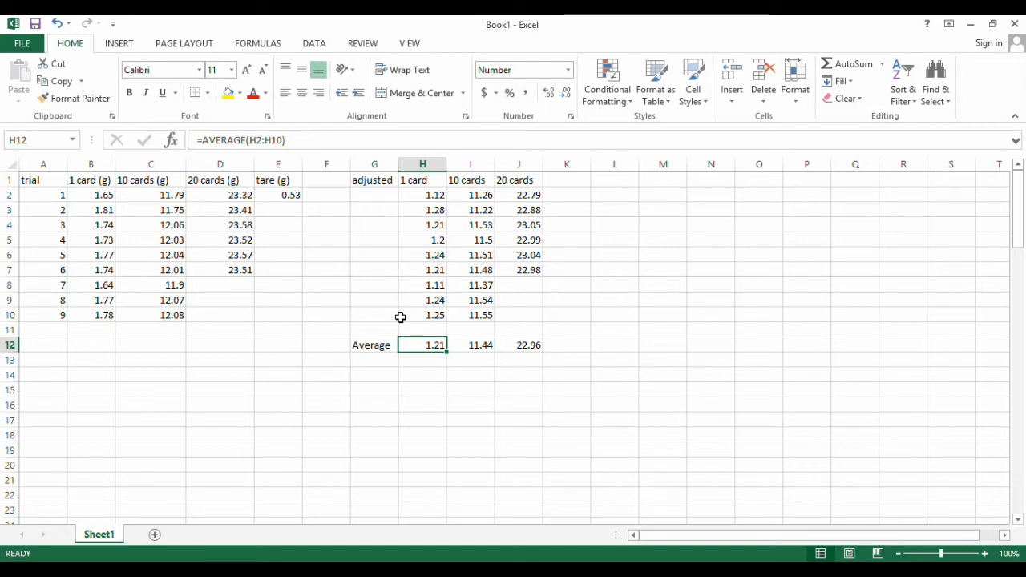
{"action": "left_click", "coordinate": [420, 362]}
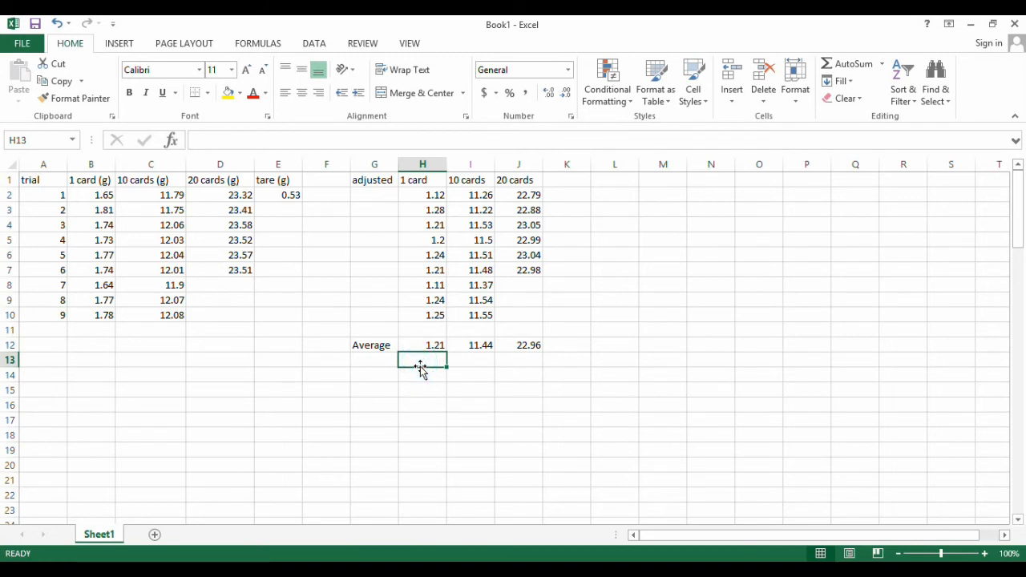
{"action": "type", "text": "1"}
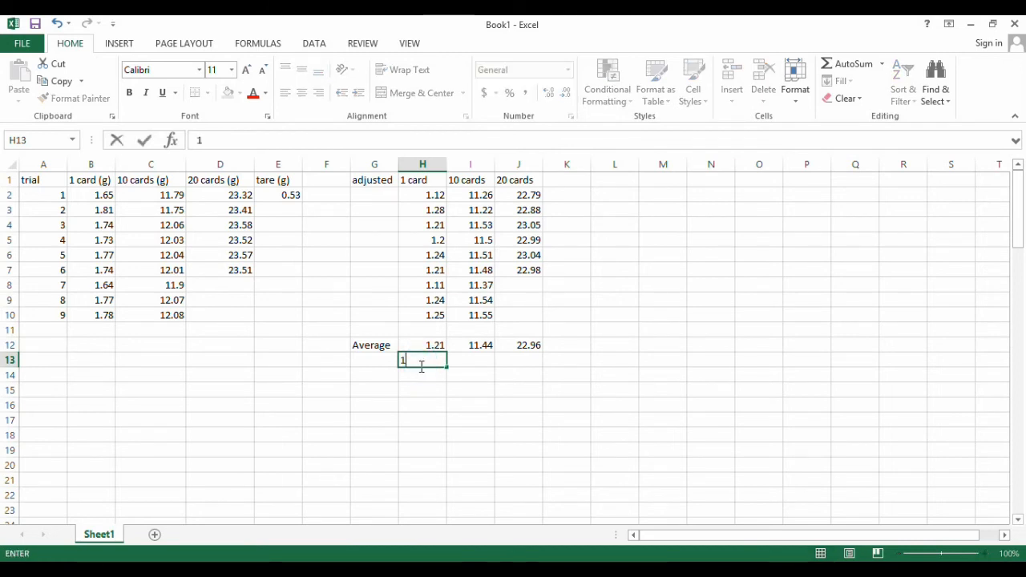
{"action": "key", "text": "Tab"}
{"action": "type", "text": "1"}
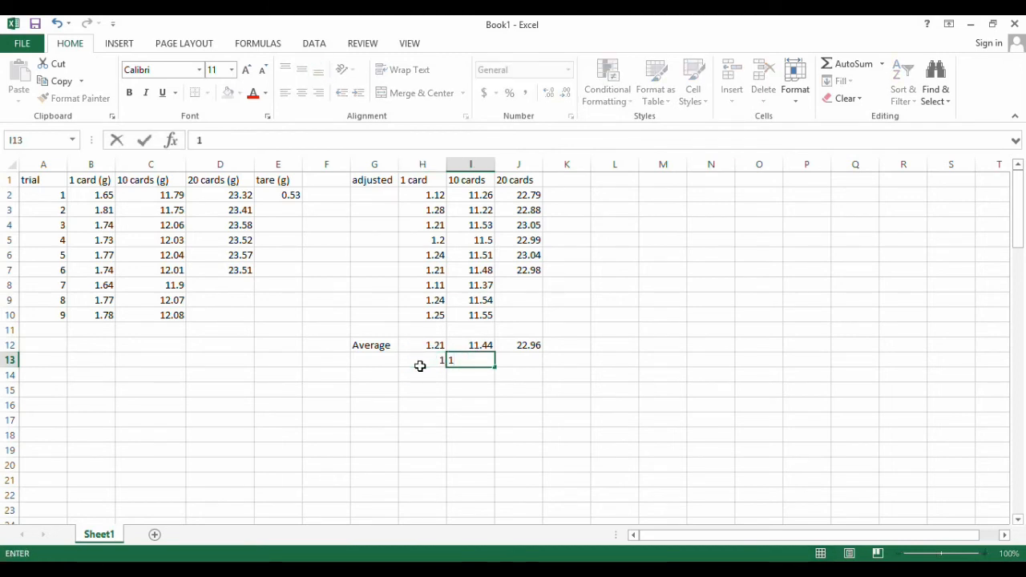
{"action": "type", "text": "0"}
{"action": "key", "text": "Tab"}
{"action": "type", "text": "2"}
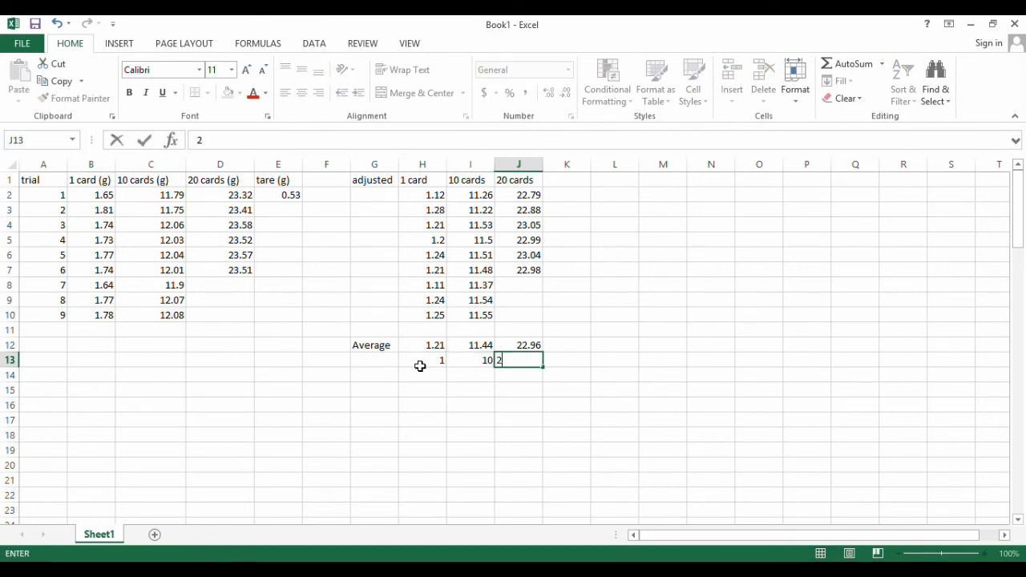
{"action": "left_click", "coordinate": [420, 367]}
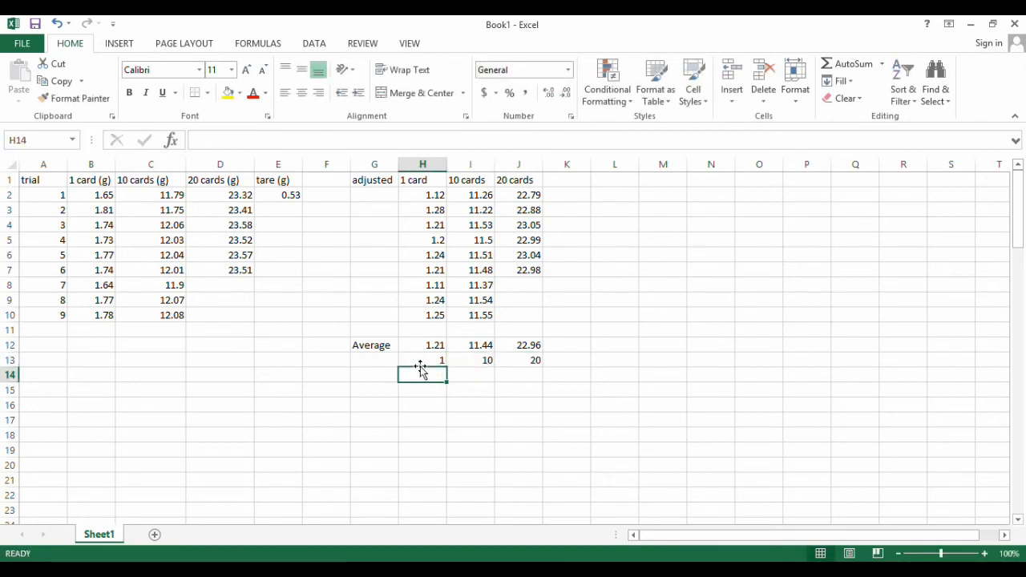
Insert a markers-only scatter chart from the averages and card counts, and move it below the data in row 13.
{"action": "left_click", "coordinate": [382, 375]}
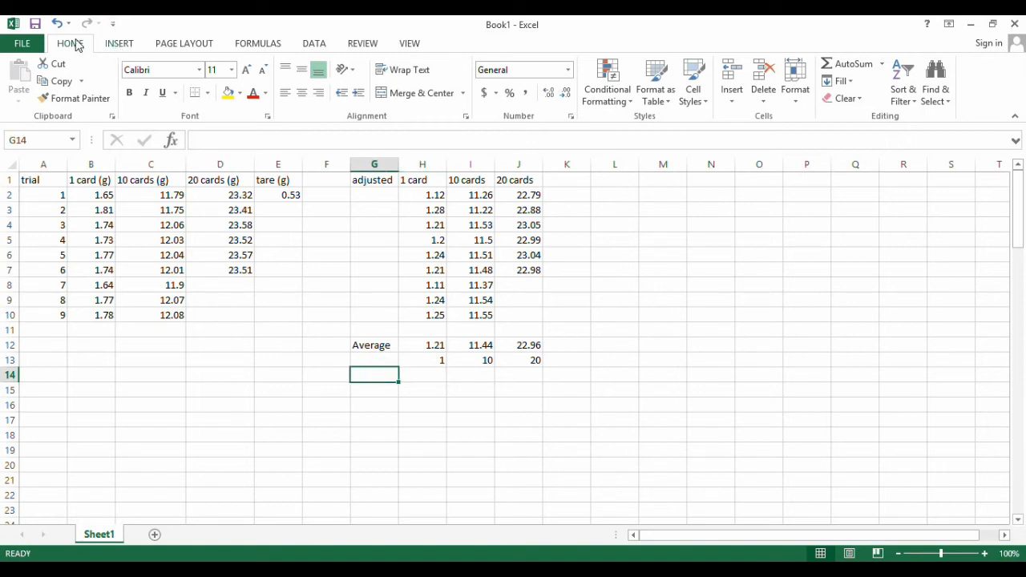
{"action": "left_click", "coordinate": [118, 44]}
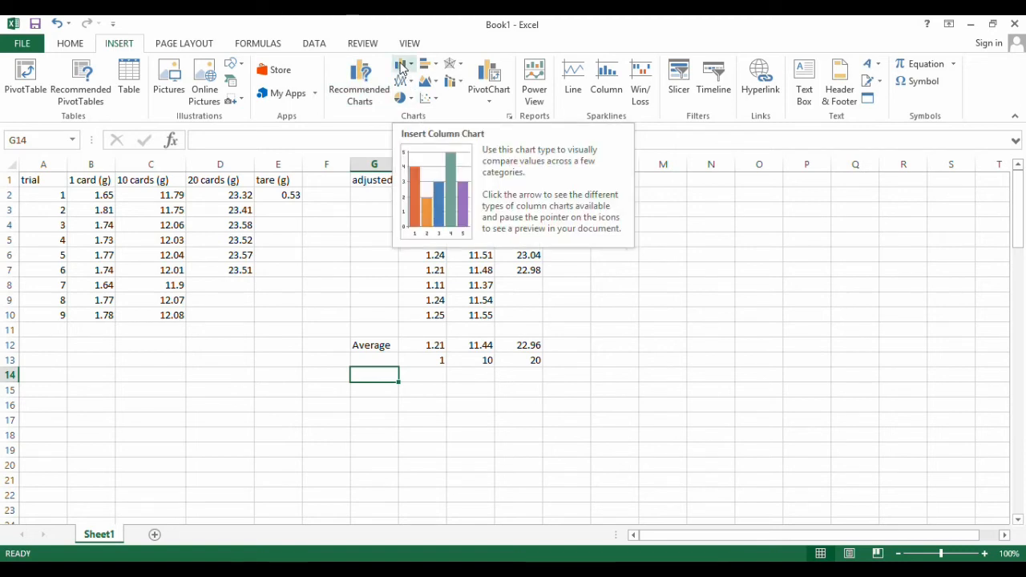
{"action": "left_click", "coordinate": [429, 100]}
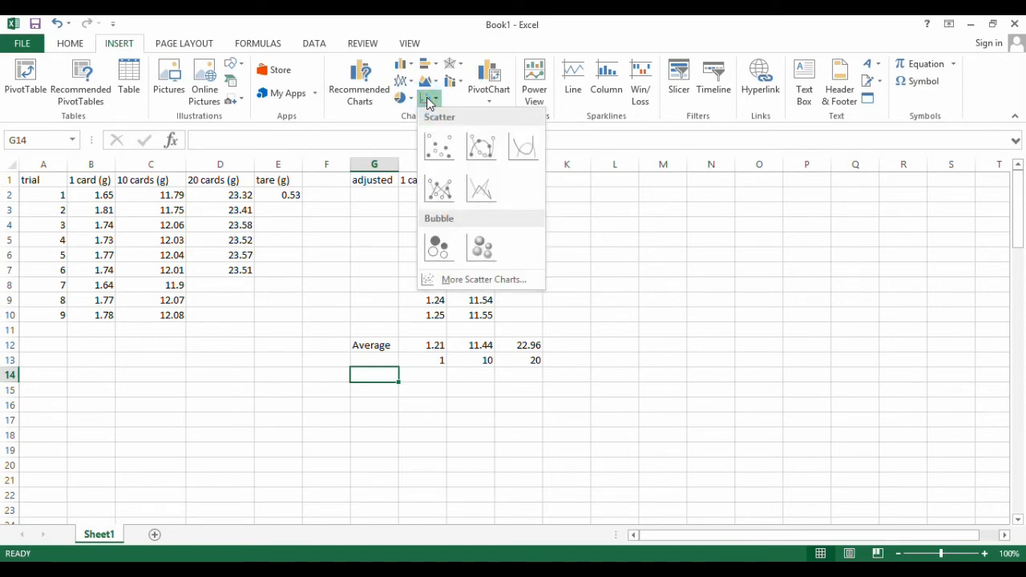
{"action": "left_click", "coordinate": [446, 147]}
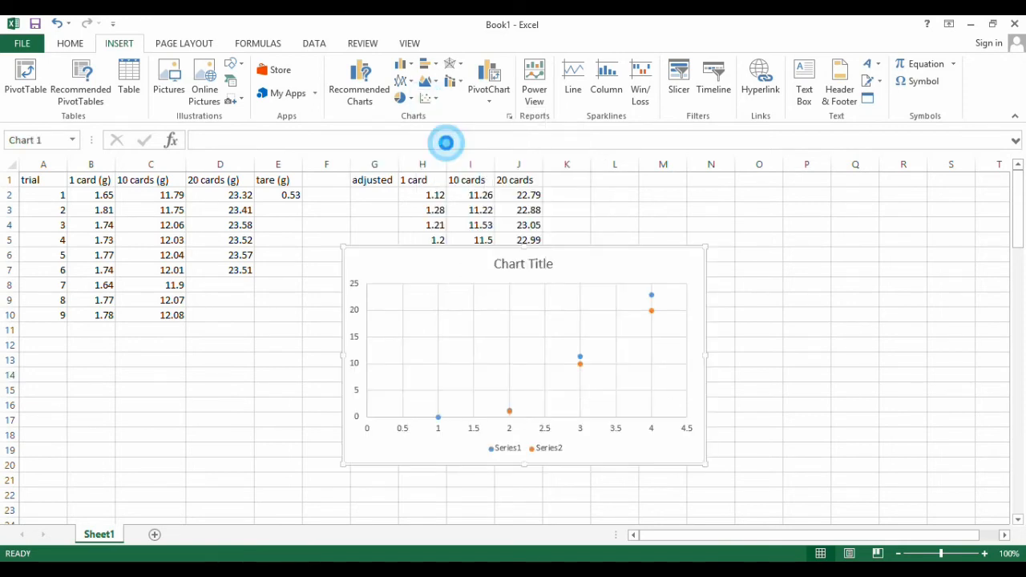
{"action": "left_click_drag", "start_coordinate": [617, 264], "coordinate": [510, 404]}
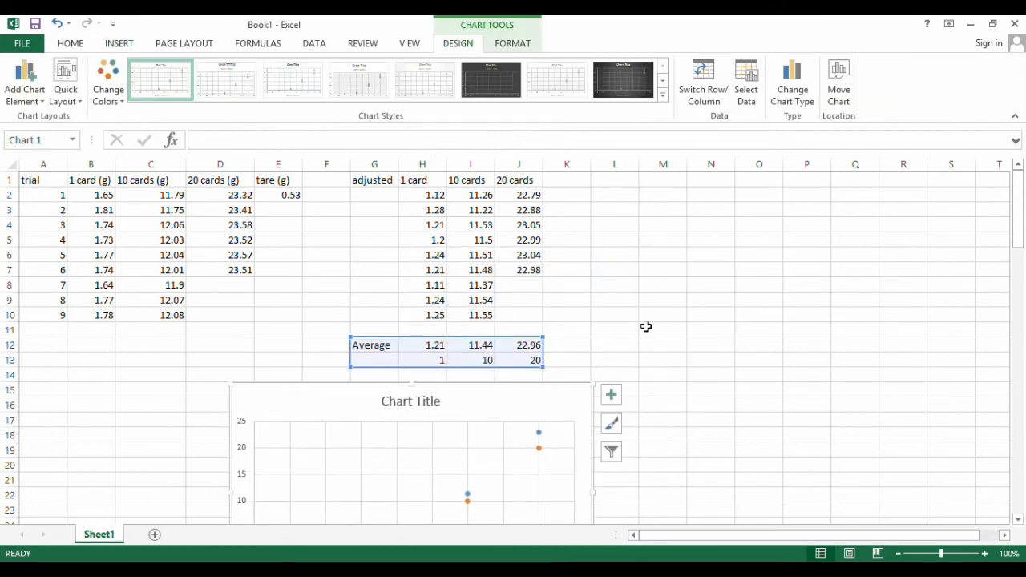
{"action": "scroll", "coordinate": [647, 300], "scroll_direction": "down", "scroll_amount": 1}
{"action": "scroll", "coordinate": [647, 301], "scroll_direction": "down", "scroll_amount": 1}
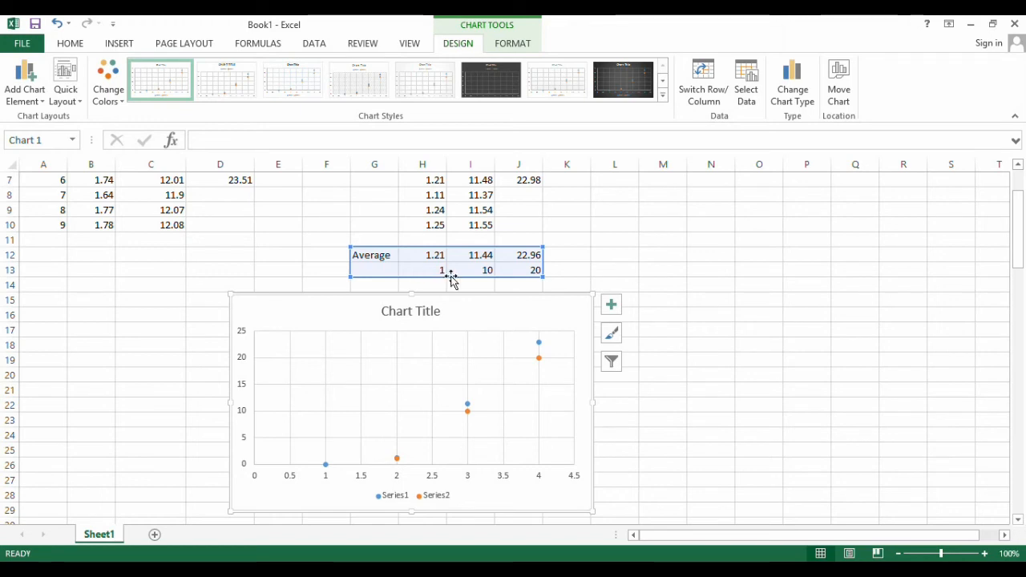
Label the card count row by entering "# cards" in G13.
{"action": "left_click", "coordinate": [413, 255]}
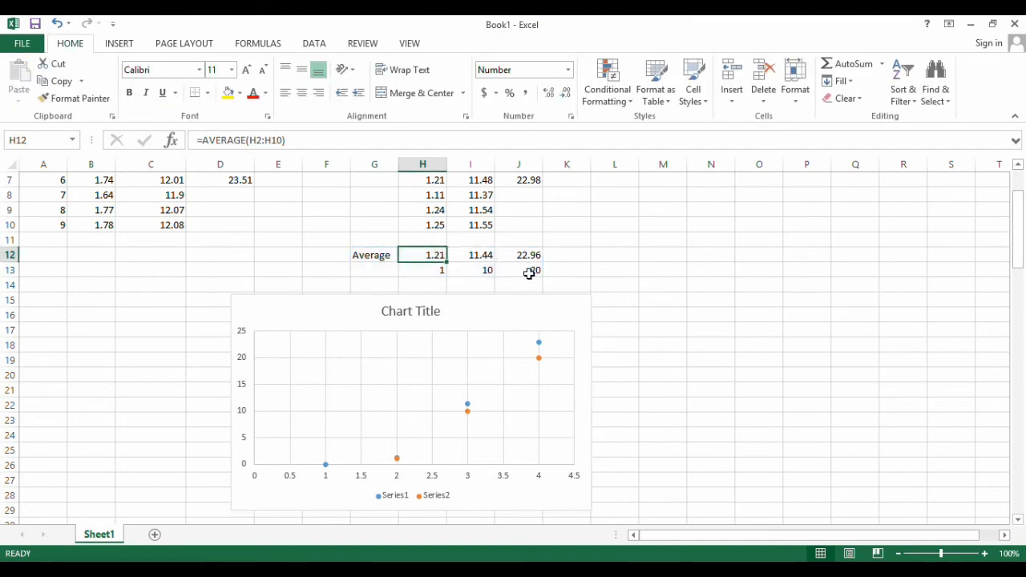
{"action": "left_click", "coordinate": [420, 270]}
{"action": "left_click", "coordinate": [374, 271]}
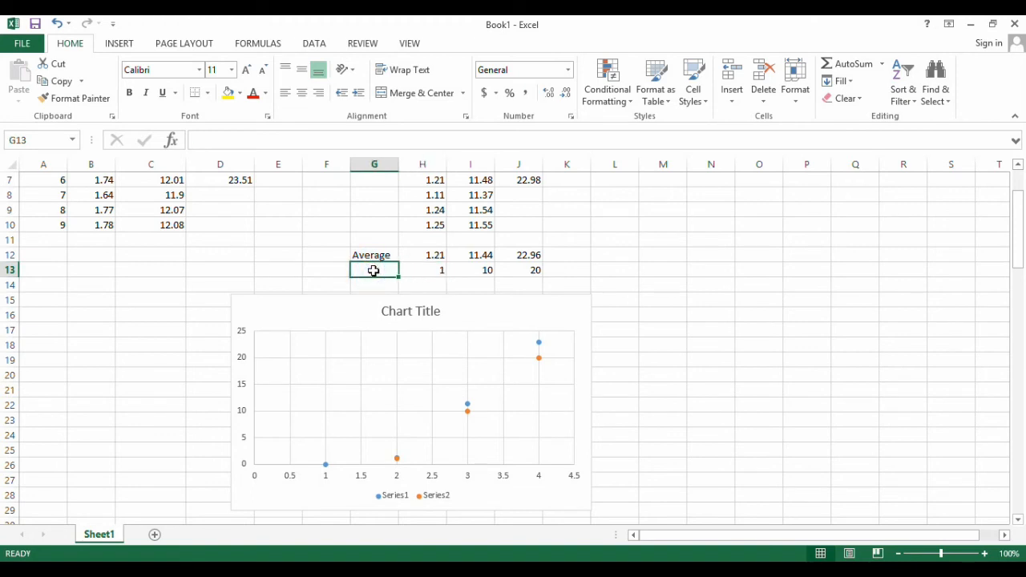
{"action": "type", "text": "#"}
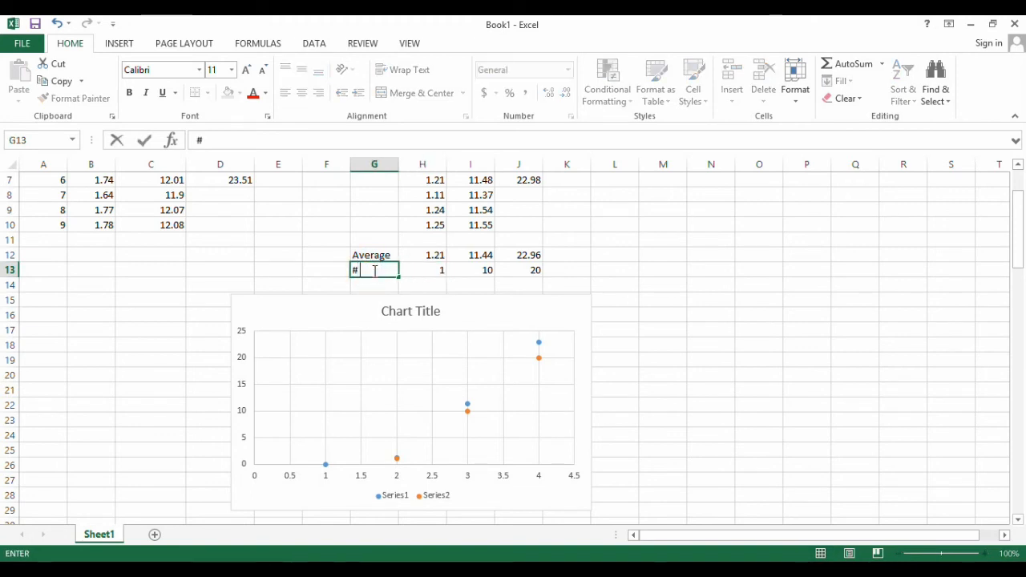
{"action": "type", "text": " cards"}
{"action": "key", "text": "Return"}
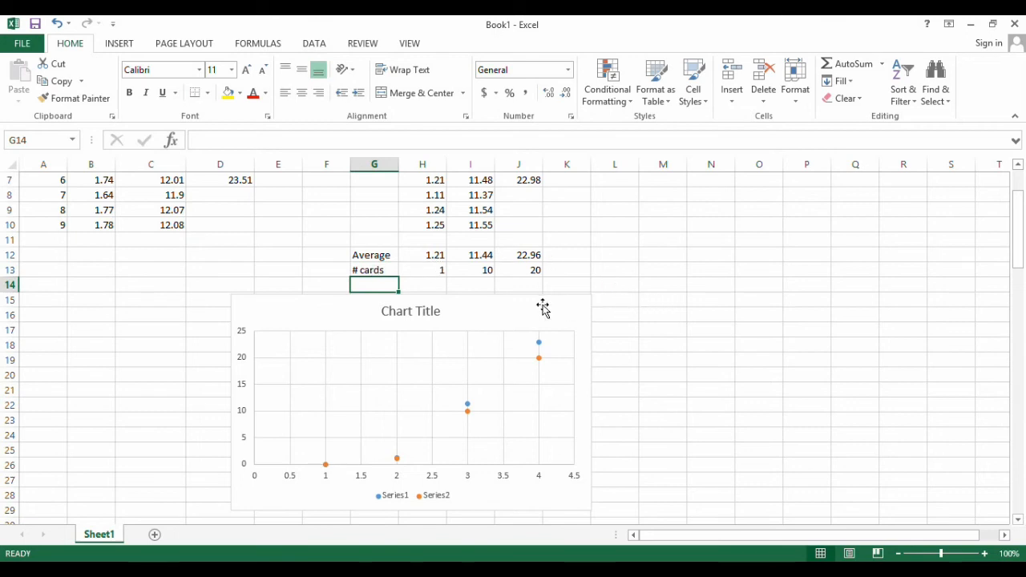
Open the scatter chart's data source selection and remove both existing series, Series1 and Series2.
{"action": "left_click", "coordinate": [423, 255]}
{"action": "left_click", "coordinate": [480, 254]}
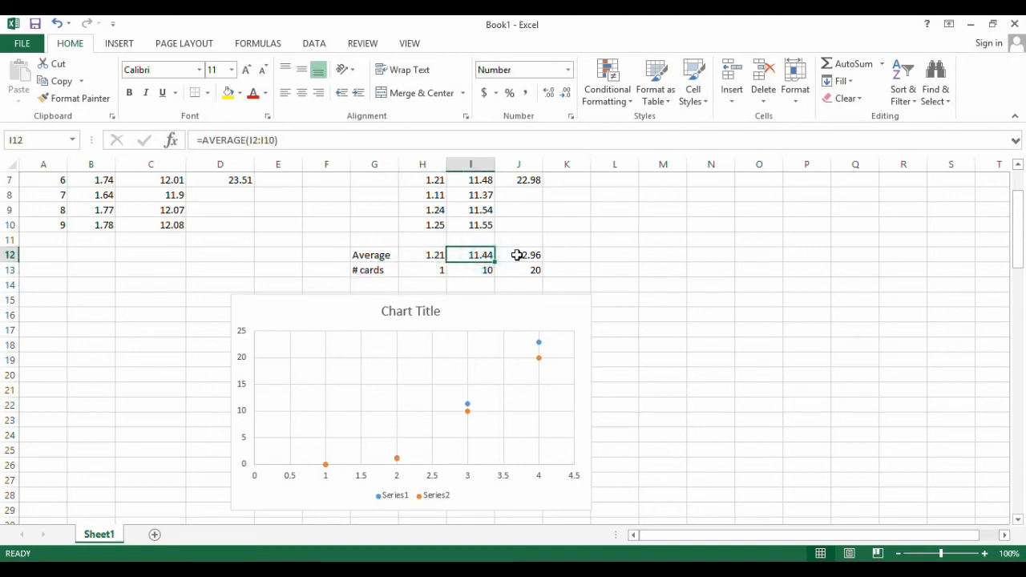
{"action": "left_click", "coordinate": [522, 256]}
{"action": "left_click", "coordinate": [509, 272]}
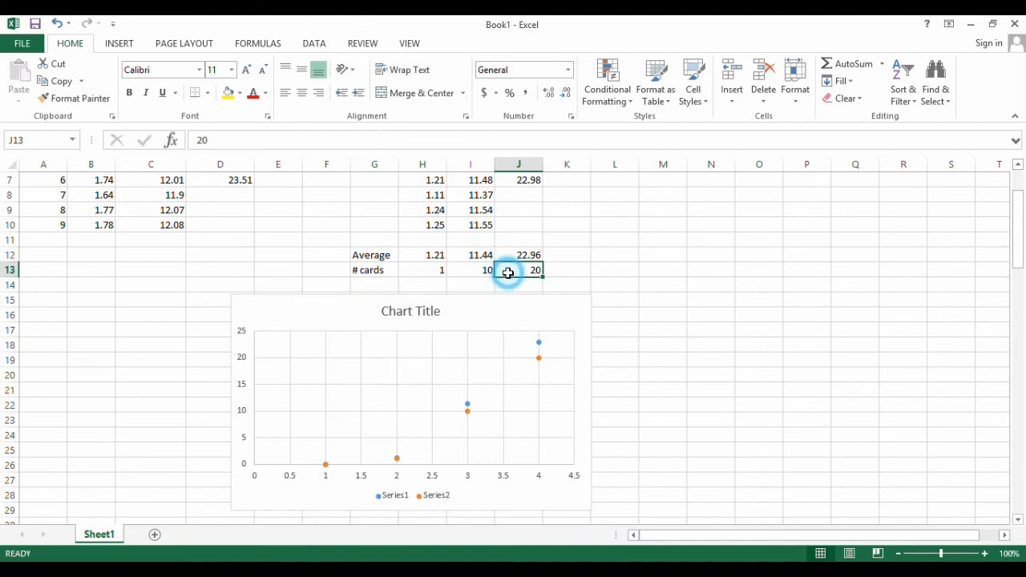
{"action": "left_click", "coordinate": [539, 343]}
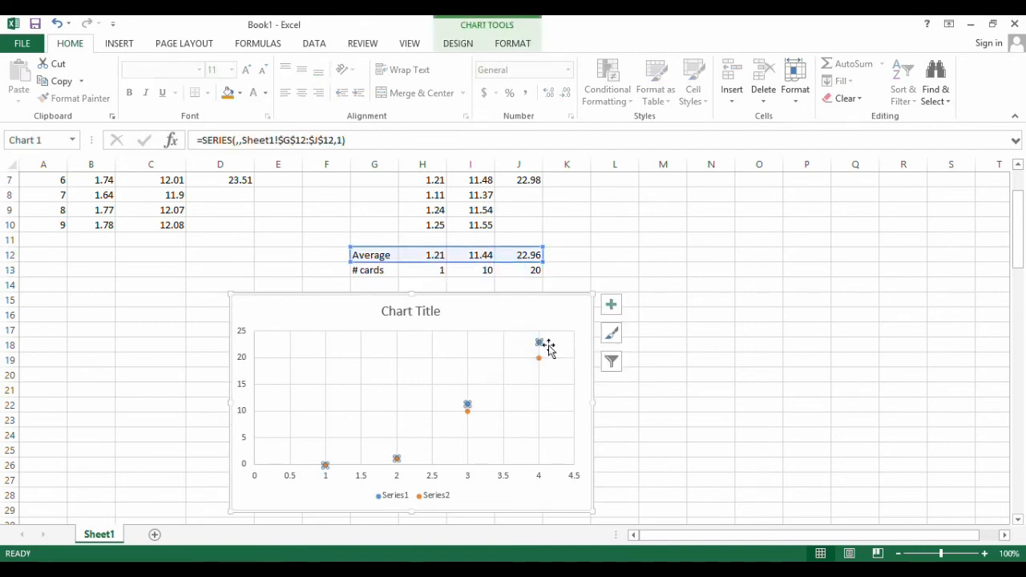
{"action": "mouse_move", "coordinate": [538, 343]}
{"action": "right_click", "coordinate": [538, 343]}
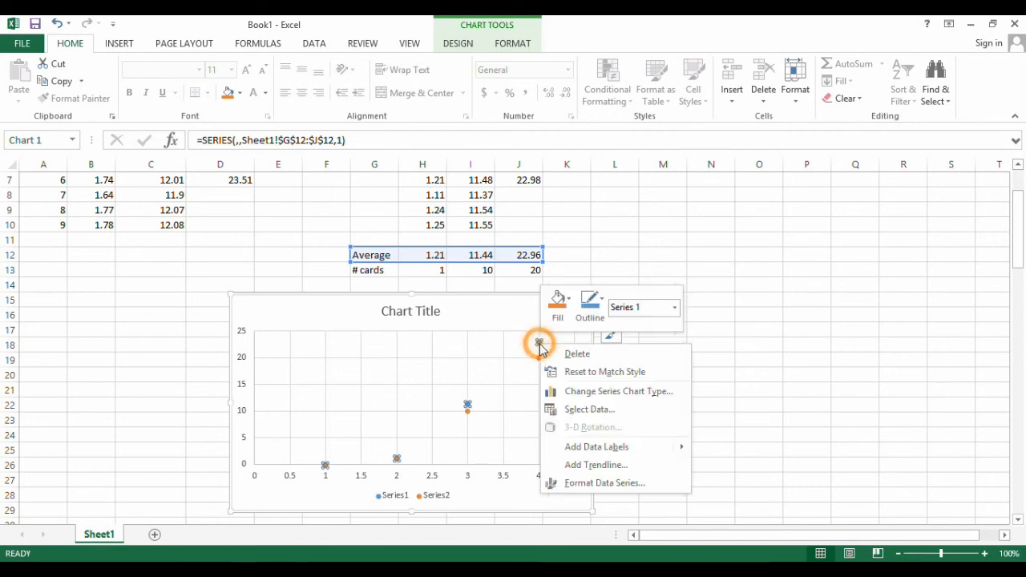
{"action": "left_click", "coordinate": [573, 412]}
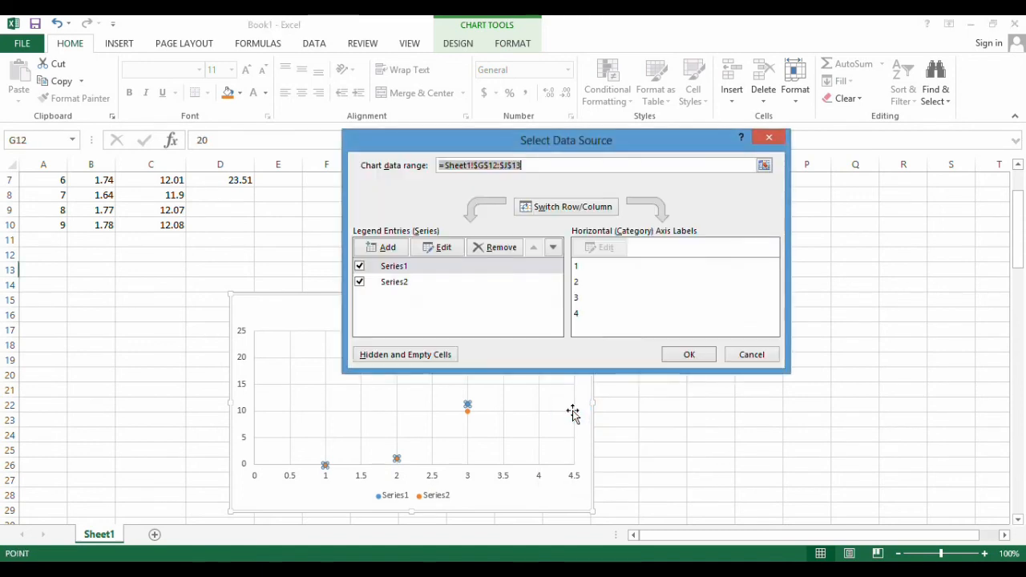
{"action": "left_click", "coordinate": [409, 267]}
{"action": "left_click", "coordinate": [496, 248]}
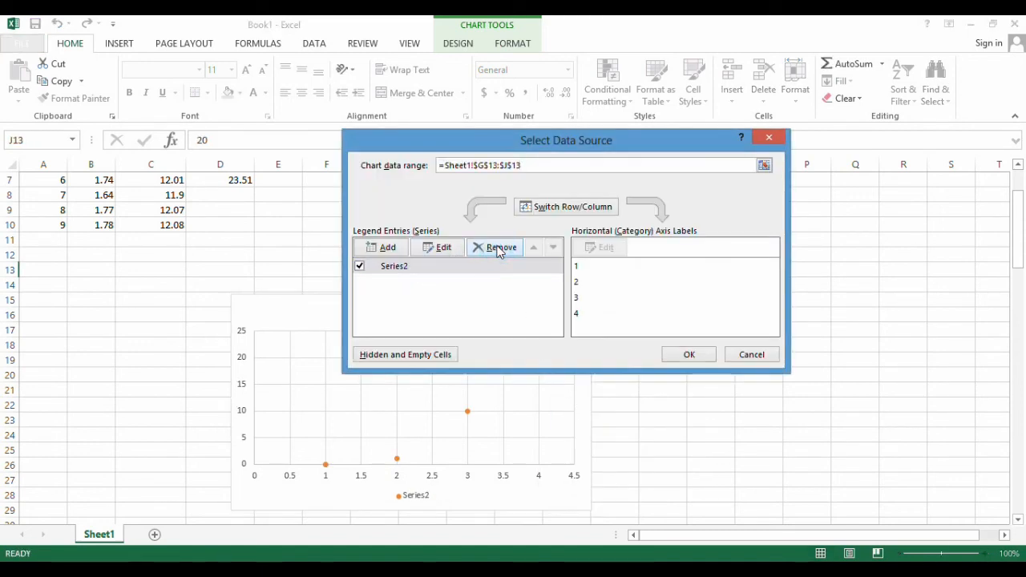
{"action": "left_click", "coordinate": [446, 269]}
{"action": "left_click", "coordinate": [494, 248]}
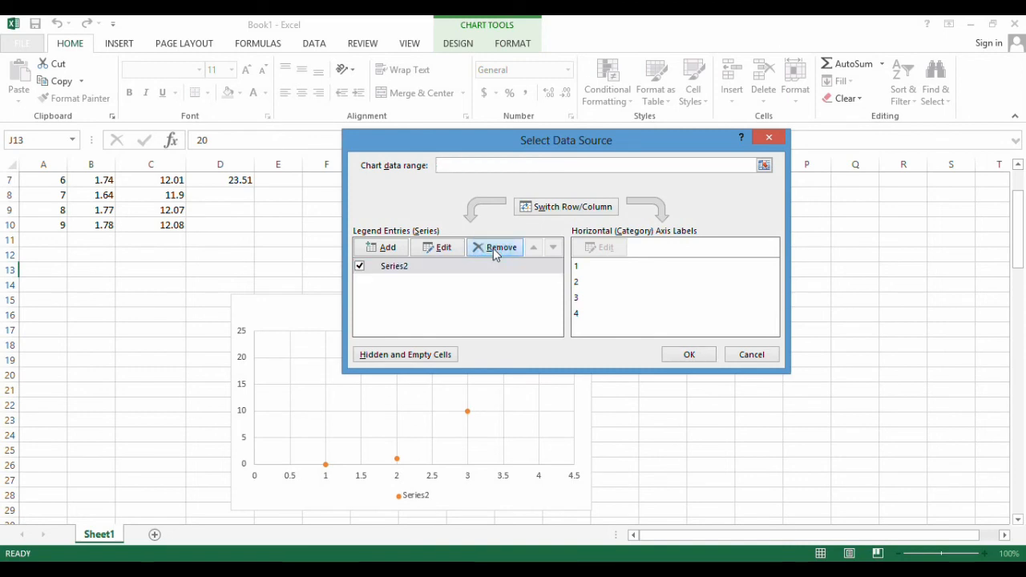
Add a new series to the scatter chart and name it "Weight versus # cards".
{"action": "left_click", "coordinate": [387, 247]}
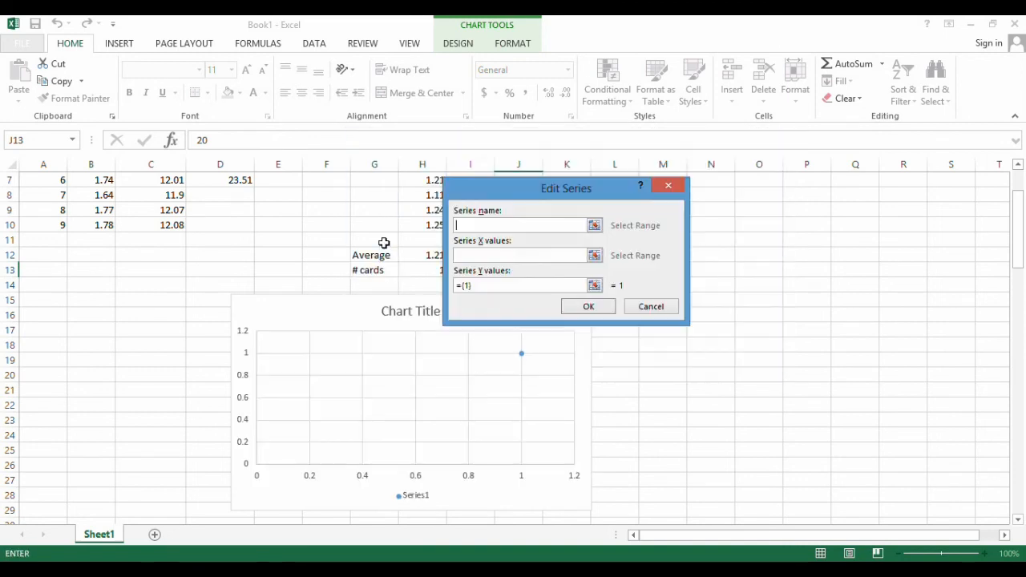
{"action": "left_click", "coordinate": [525, 226]}
{"action": "type", "text": "Weight"}
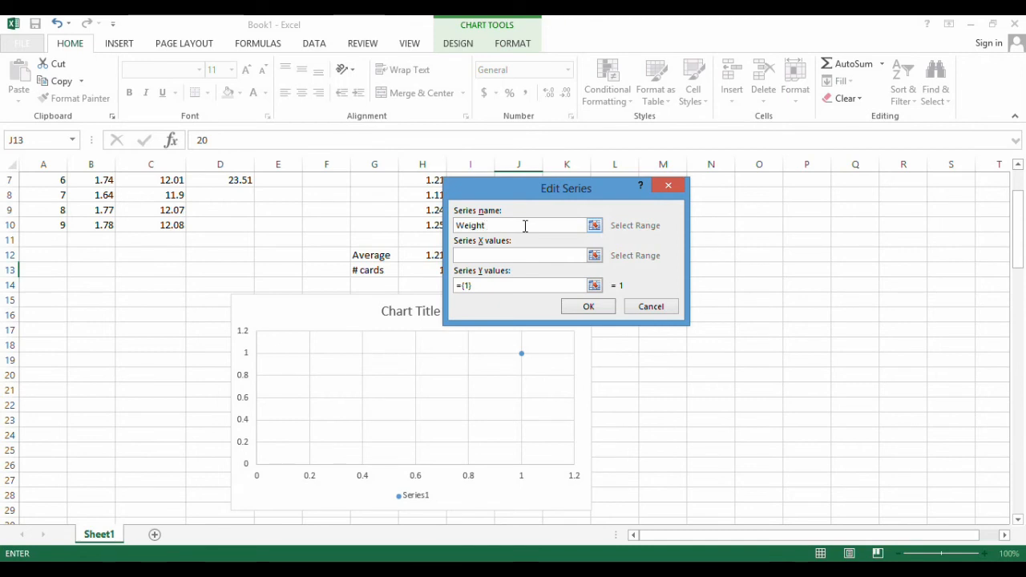
{"action": "type", "text": " versus # cards"}
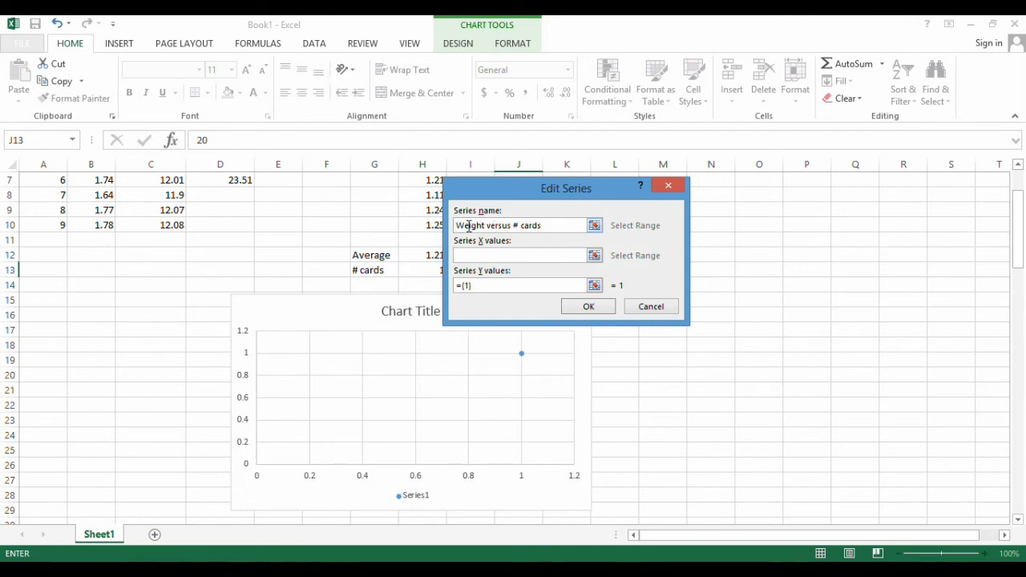
Set the new series' X values to the card counts in H13:J13 and its Y values to the averages in H12:J12.
{"action": "left_click", "coordinate": [531, 257]}
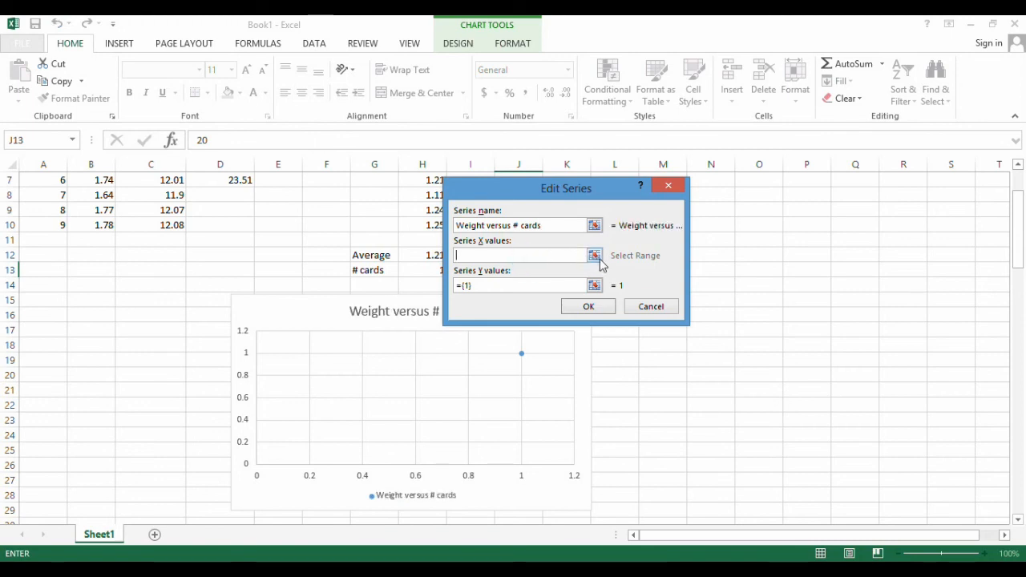
{"action": "left_click", "coordinate": [594, 255]}
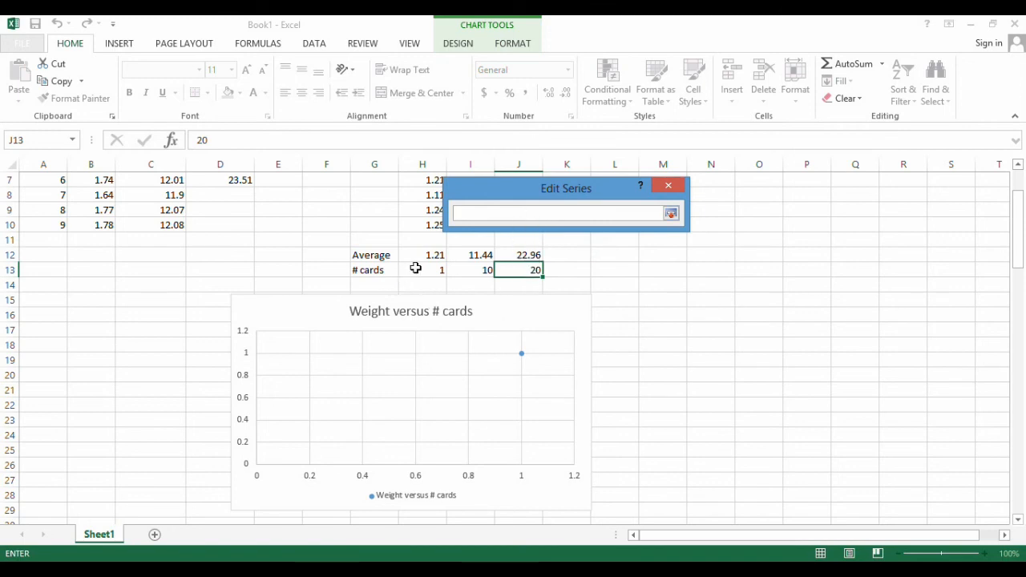
{"action": "left_click_drag", "start_coordinate": [415, 268], "coordinate": [527, 270]}
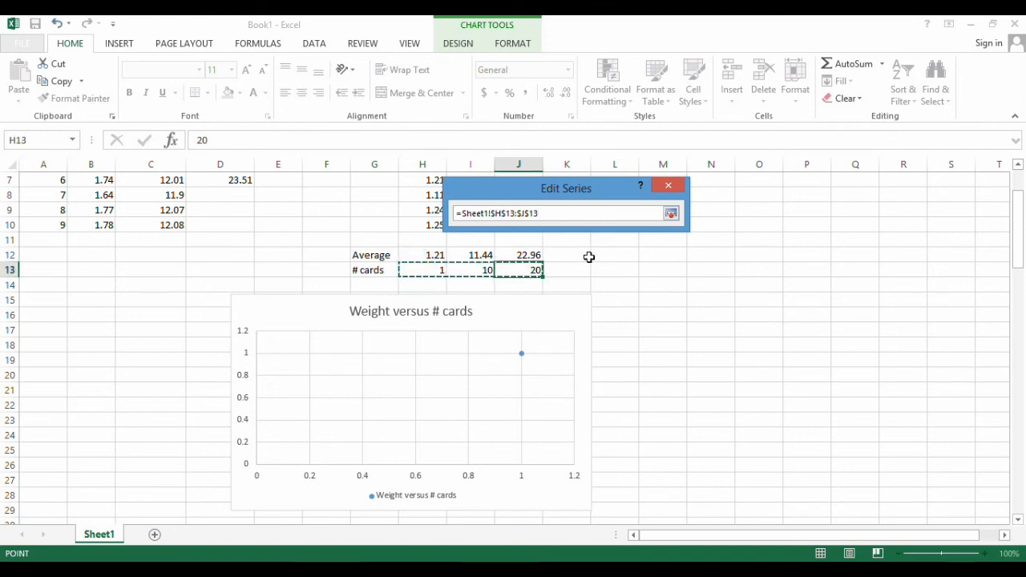
{"action": "left_click", "coordinate": [670, 214]}
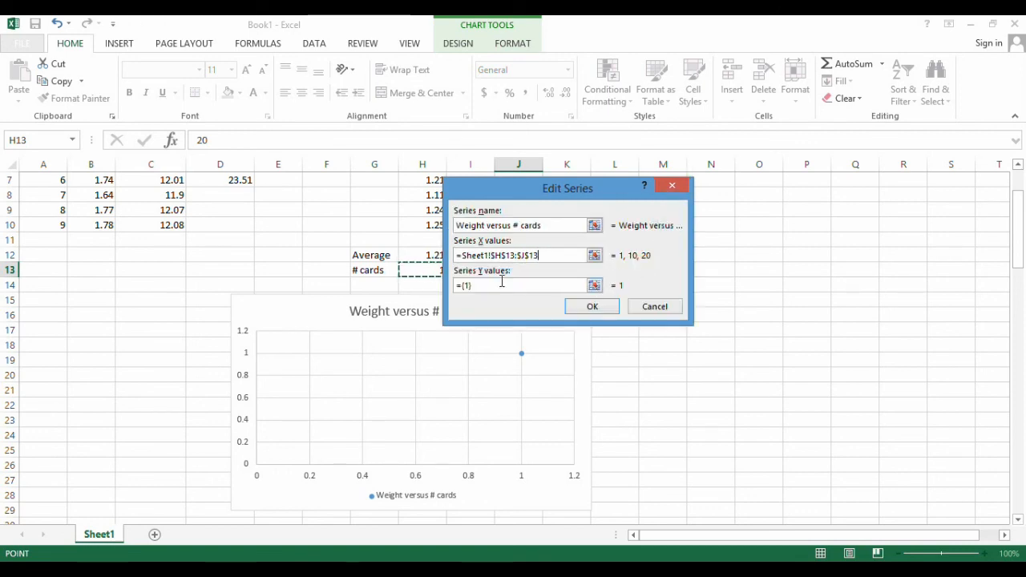
{"action": "left_click", "coordinate": [595, 287]}
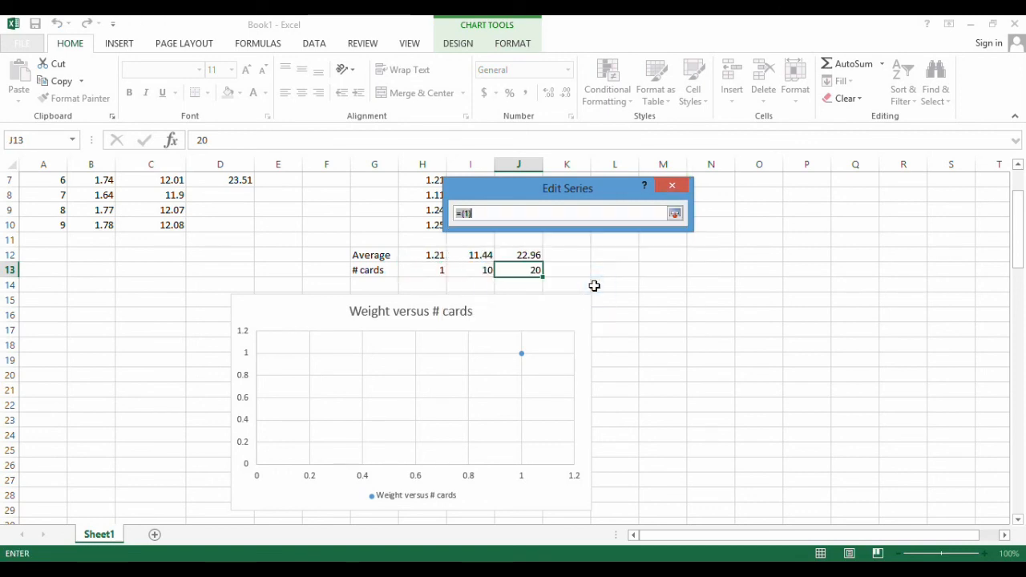
{"action": "left_click_drag", "start_coordinate": [418, 255], "coordinate": [522, 254]}
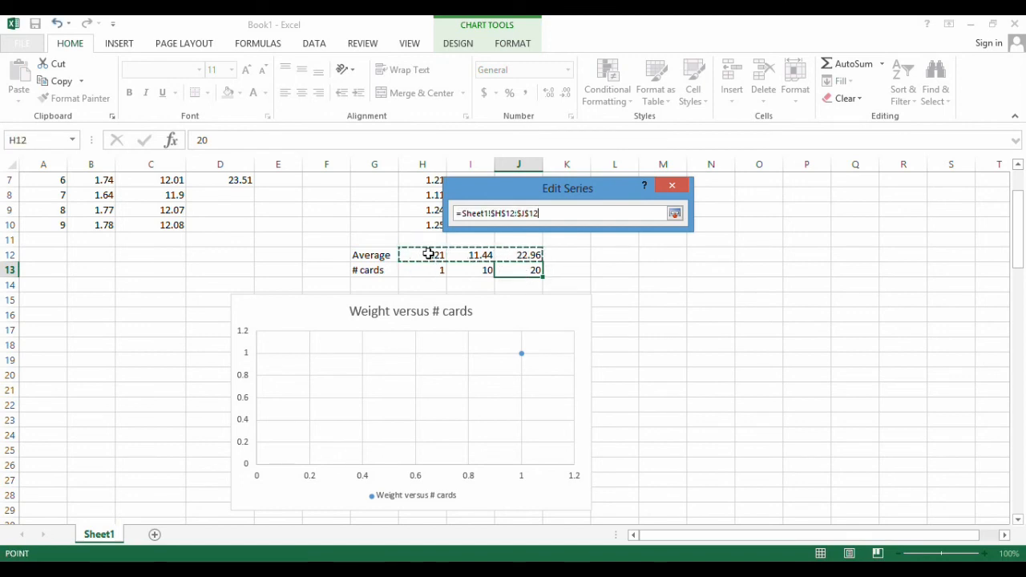
{"action": "left_click", "coordinate": [675, 215]}
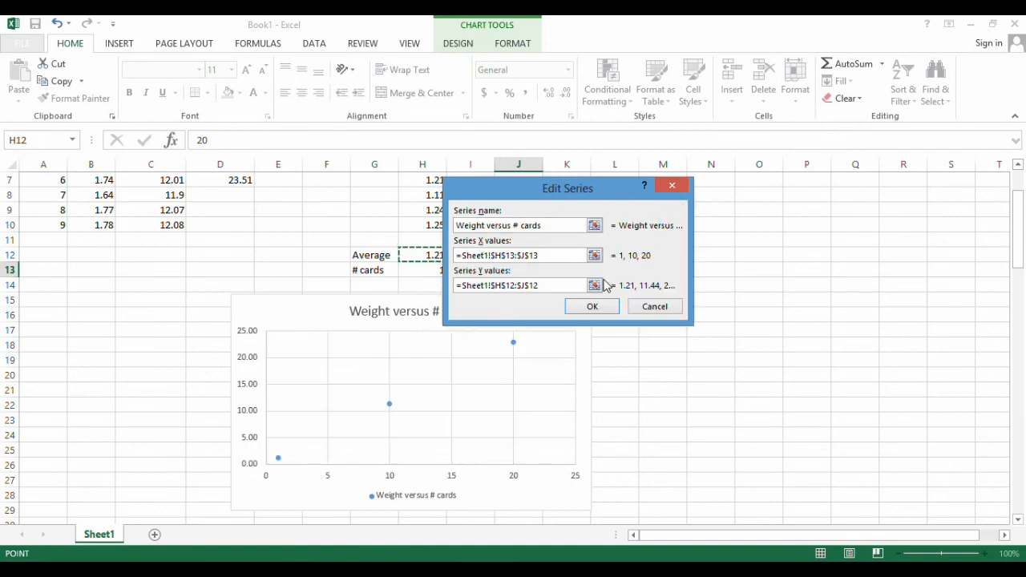
{"action": "left_click", "coordinate": [592, 306]}
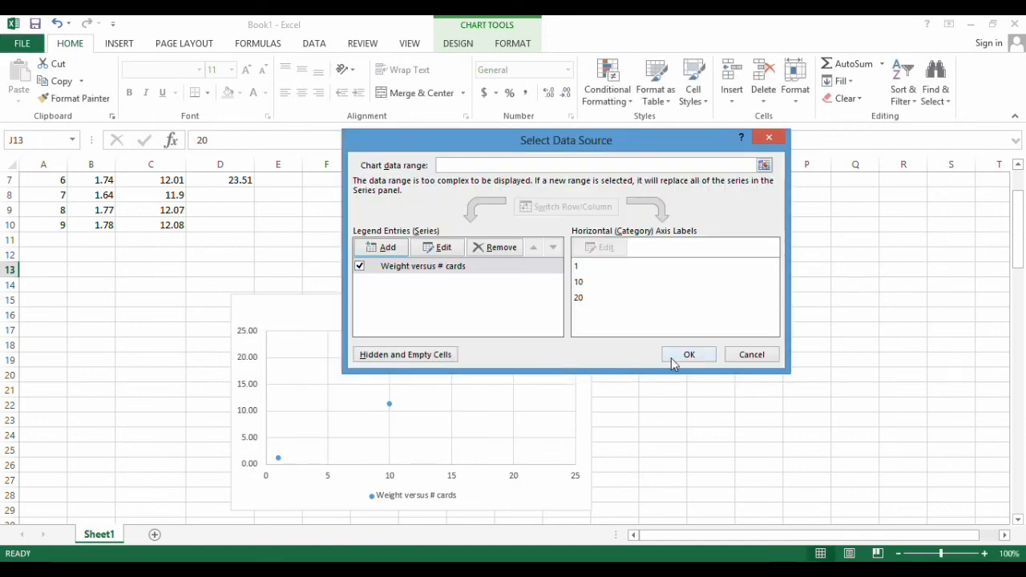
Apply the chart's data source changes and check the plotted points against the card counts in H13:J13 and averages in H12:J12.
{"action": "left_click", "coordinate": [688, 355]}
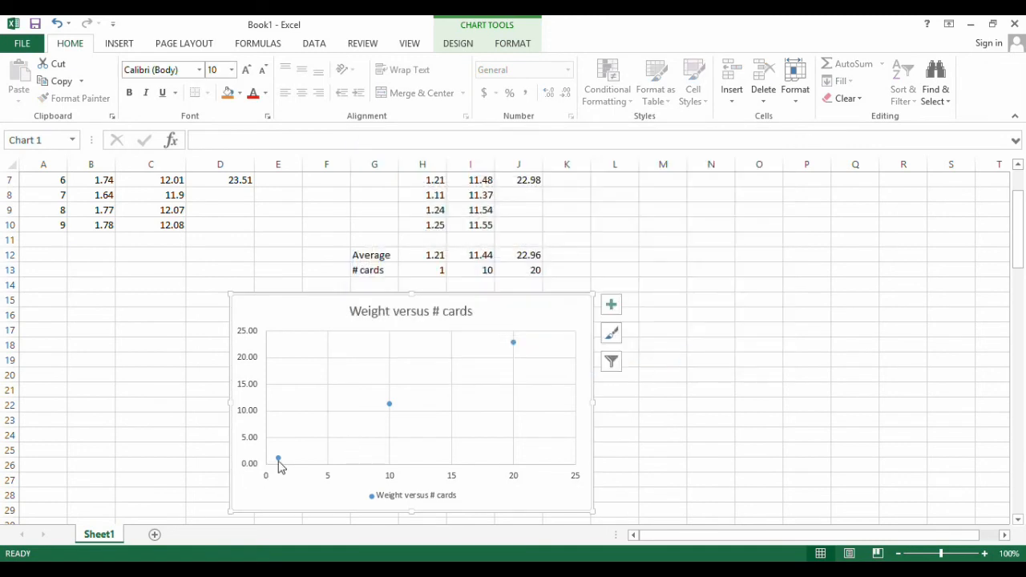
{"action": "mouse_move", "coordinate": [280, 466]}
{"action": "left_click", "coordinate": [409, 271]}
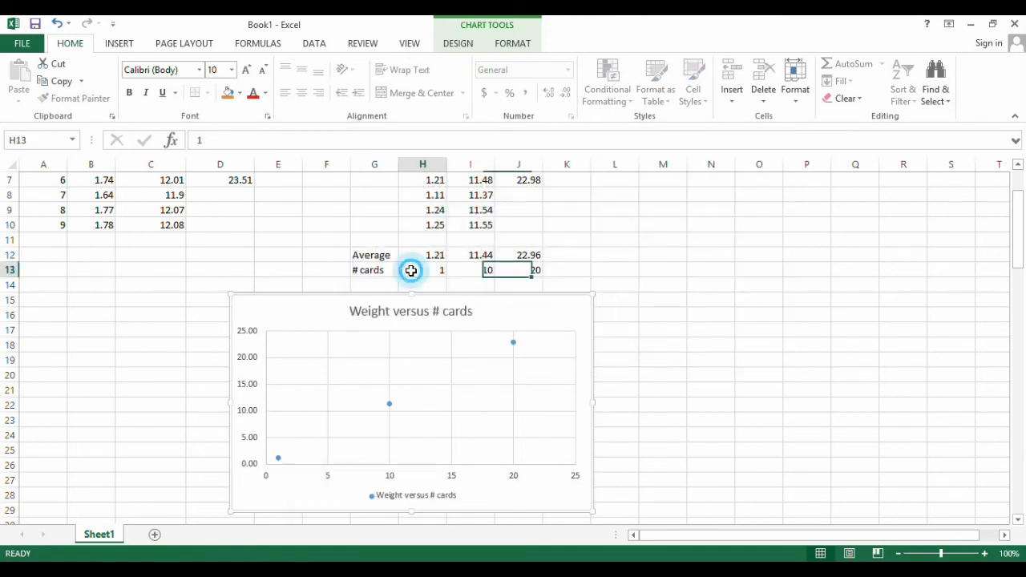
{"action": "left_click", "coordinate": [480, 274]}
{"action": "left_click", "coordinate": [507, 271]}
{"action": "left_click", "coordinate": [405, 254]}
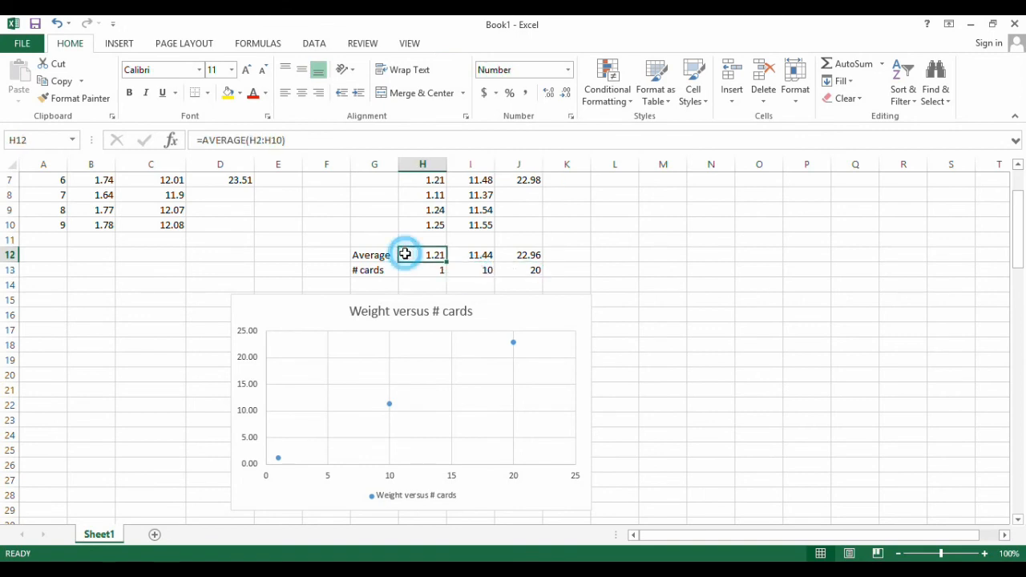
{"action": "left_click", "coordinate": [479, 255]}
{"action": "left_click", "coordinate": [521, 255]}
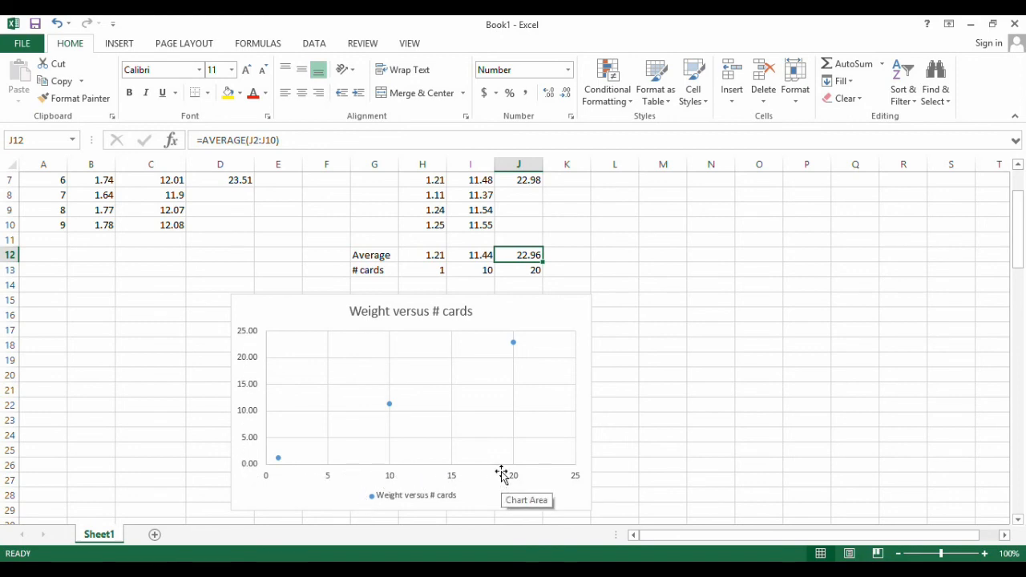
Add a linear trendline to the "Weight versus # cards" series in the scatter chart.
{"action": "mouse_move", "coordinate": [513, 347]}
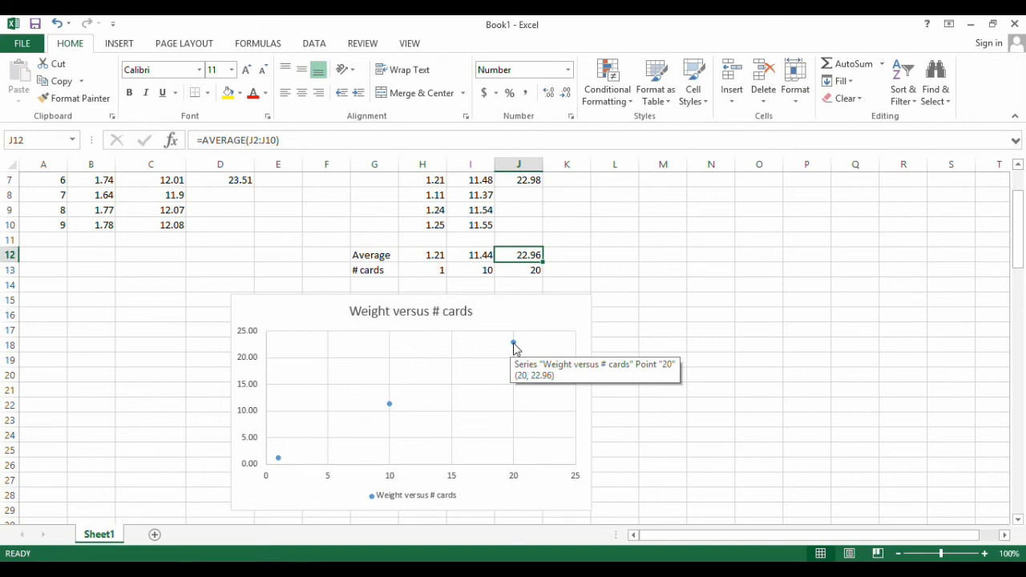
{"action": "left_click", "coordinate": [514, 345]}
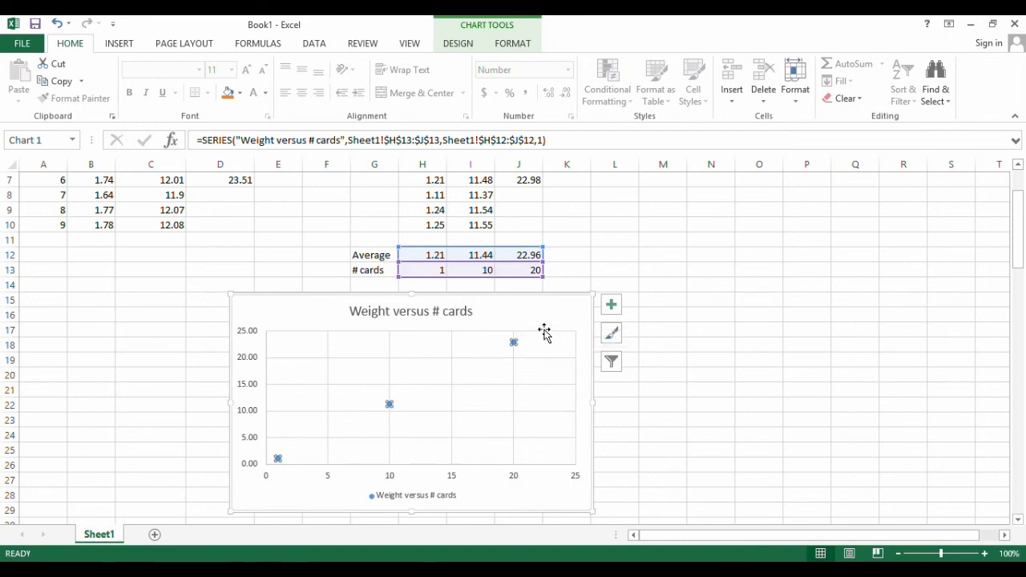
{"action": "mouse_move", "coordinate": [513, 343]}
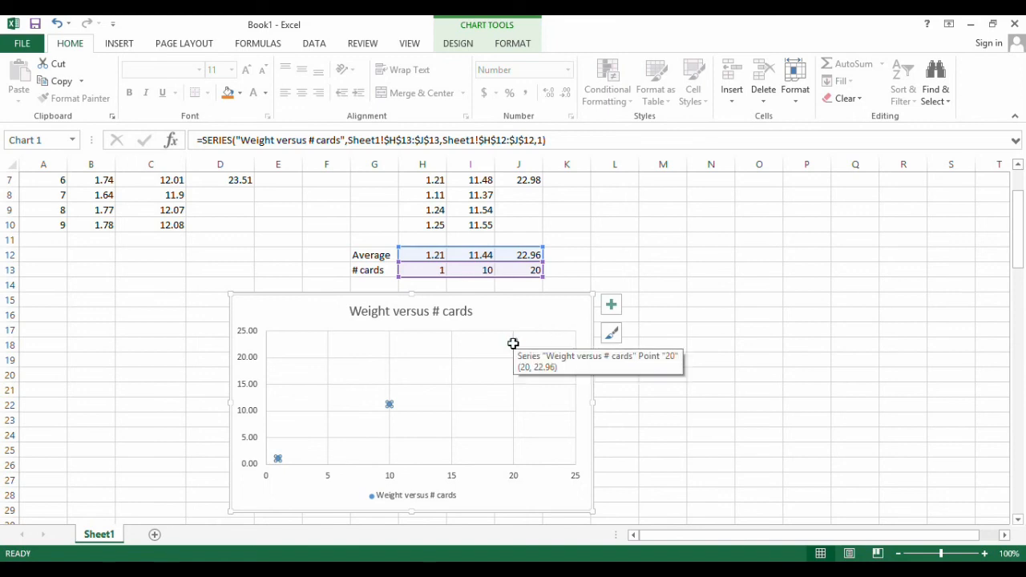
{"action": "right_click", "coordinate": [513, 343]}
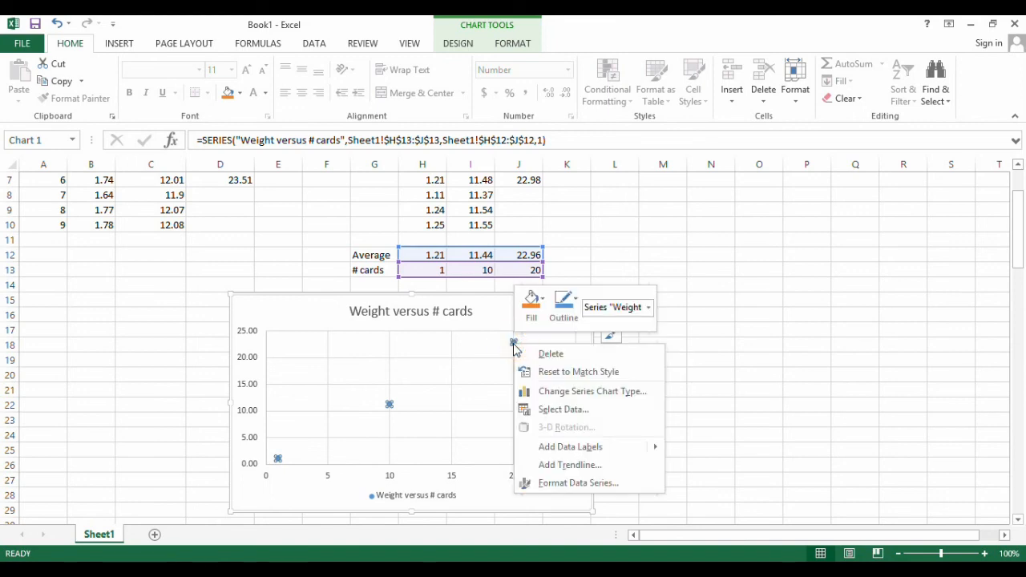
{"action": "left_click", "coordinate": [563, 468]}
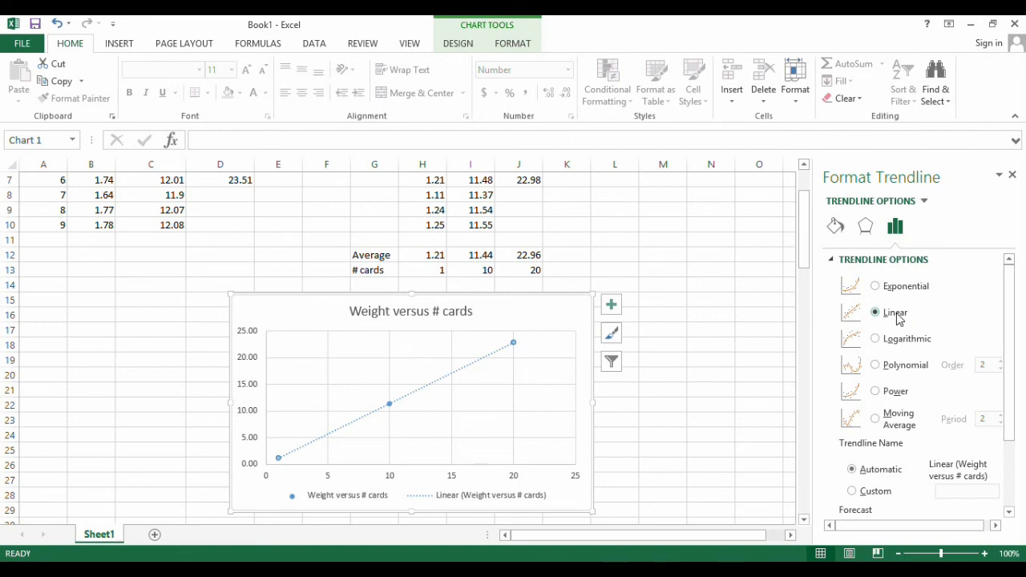
Display the trendline's equation on the chart and move it to the right of the chart title.
{"action": "left_click_drag", "start_coordinate": [1009, 276], "coordinate": [1011, 366]}
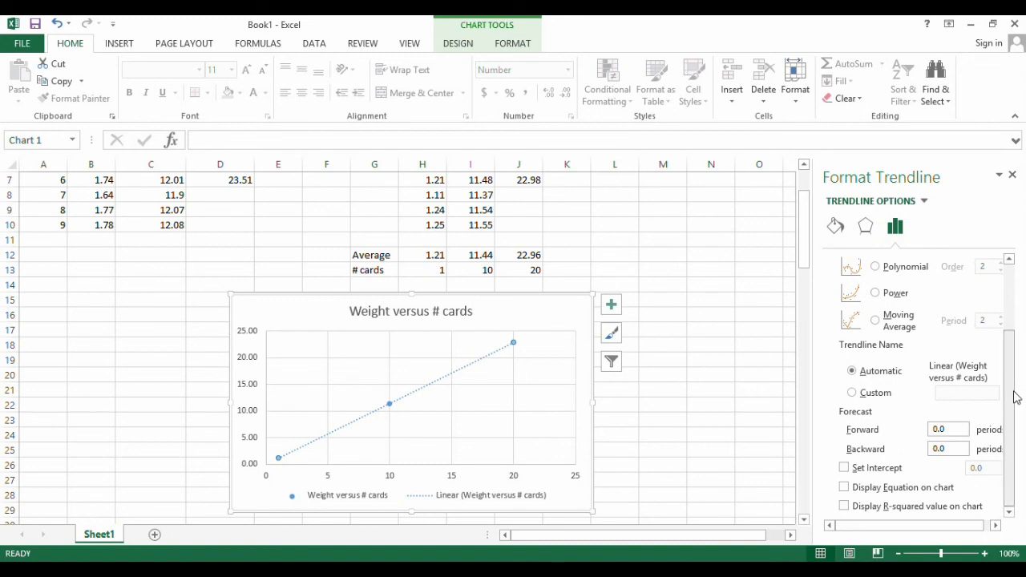
{"action": "left_click", "coordinate": [876, 495]}
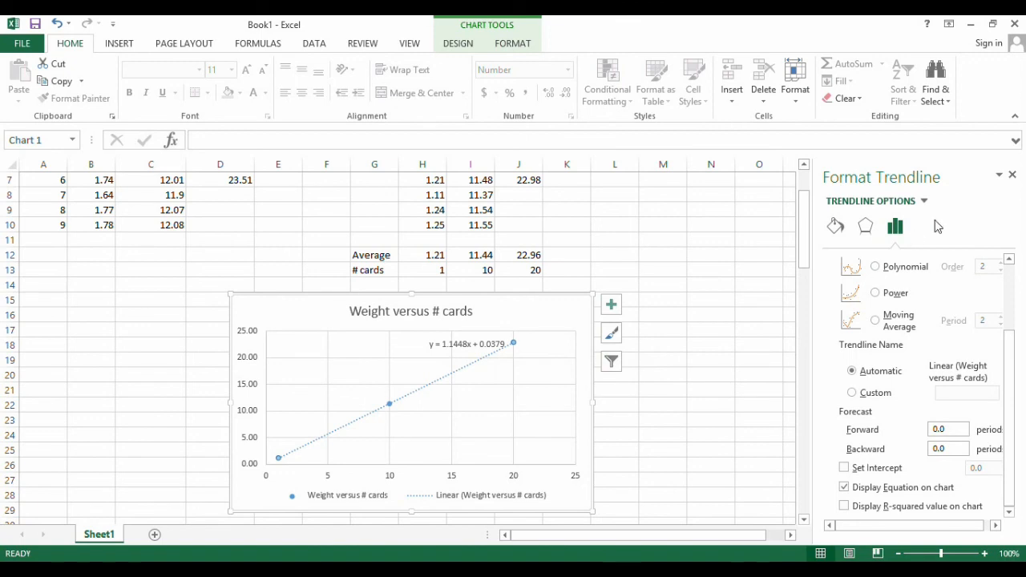
{"action": "left_click", "coordinate": [1012, 176]}
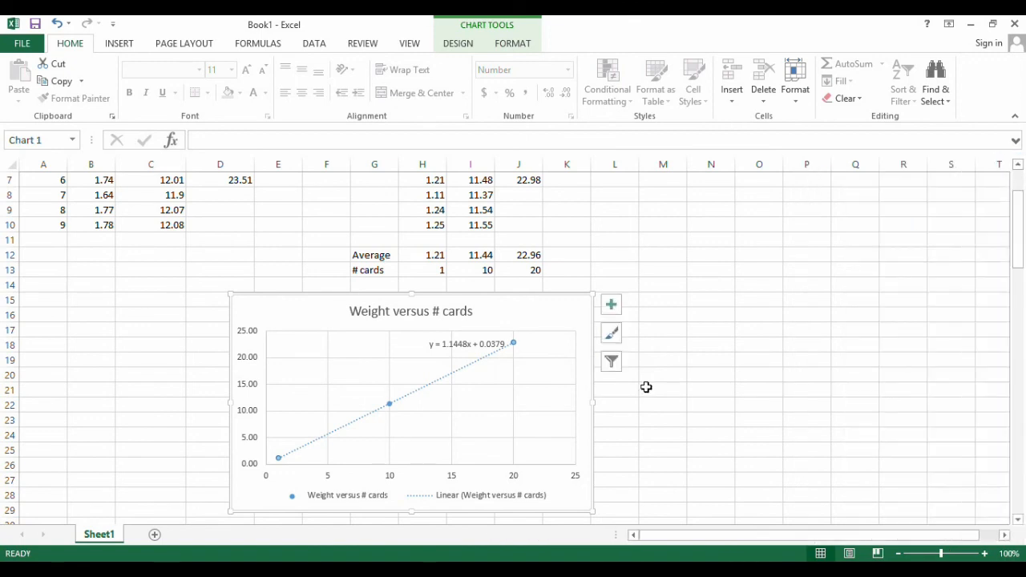
{"action": "left_click", "coordinate": [458, 344]}
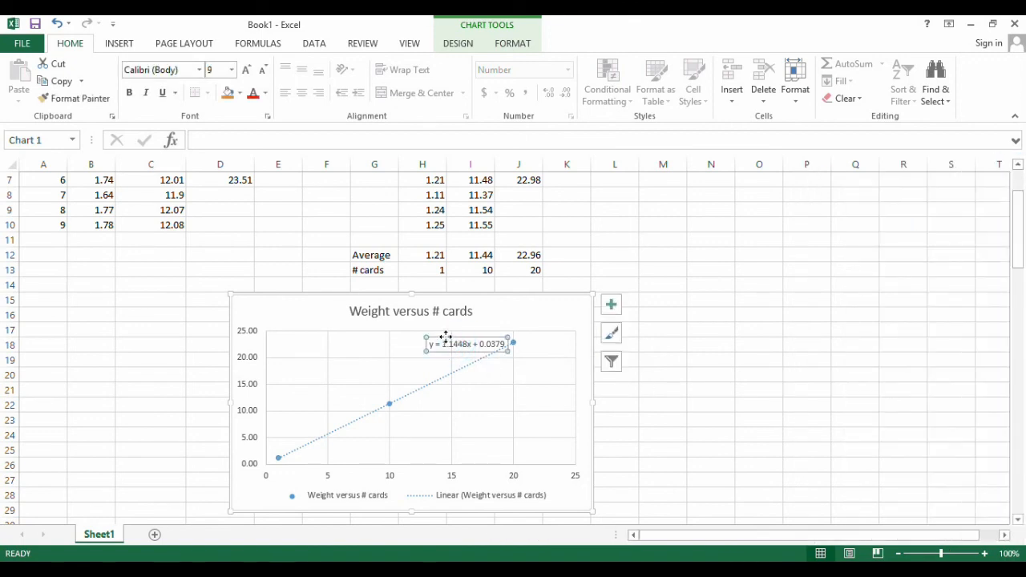
{"action": "left_click_drag", "start_coordinate": [445, 336], "coordinate": [526, 304]}
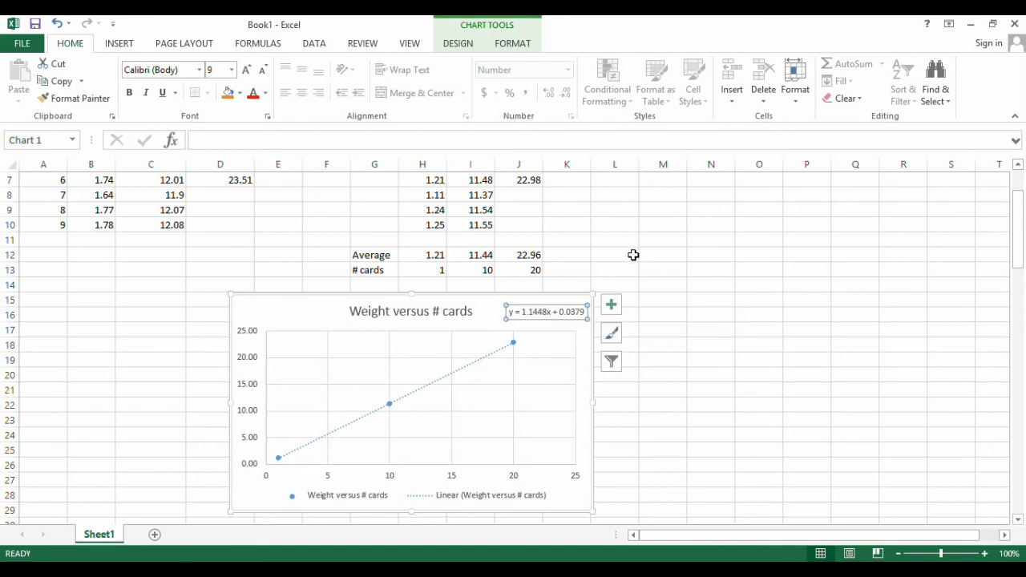
Enter the label "weight 1 card" in M13 with column M widened to fit, and the value 1.14 in N13.
{"action": "left_click", "coordinate": [671, 272]}
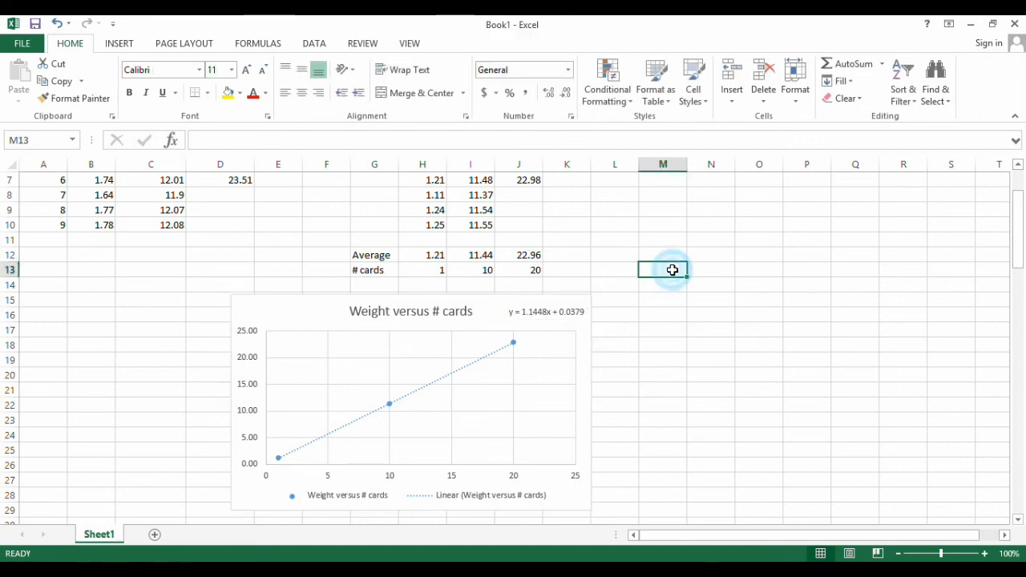
{"action": "type", "text": "weigh"}
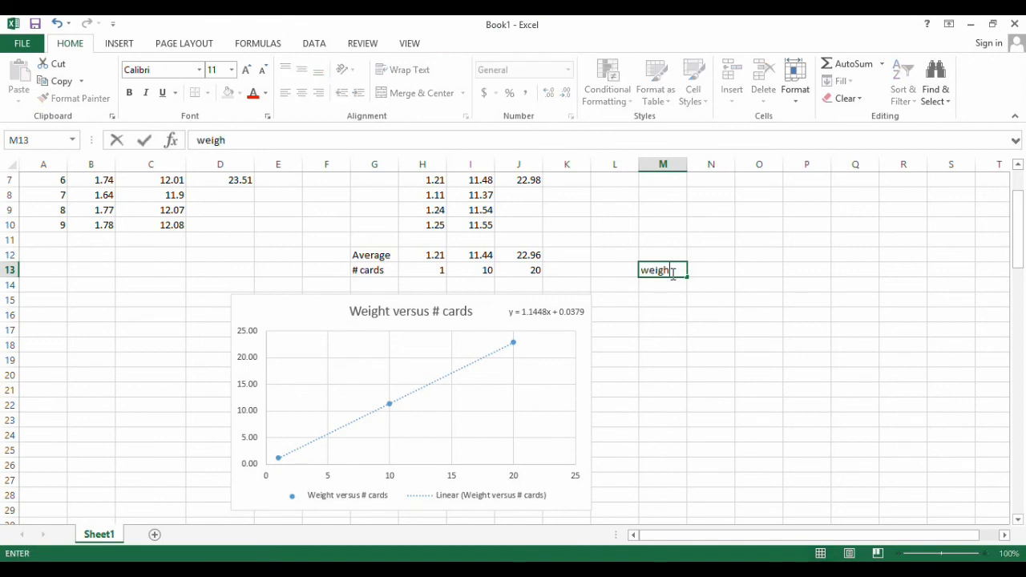
{"action": "type", "text": "t 1 card"}
{"action": "key", "text": "Tab"}
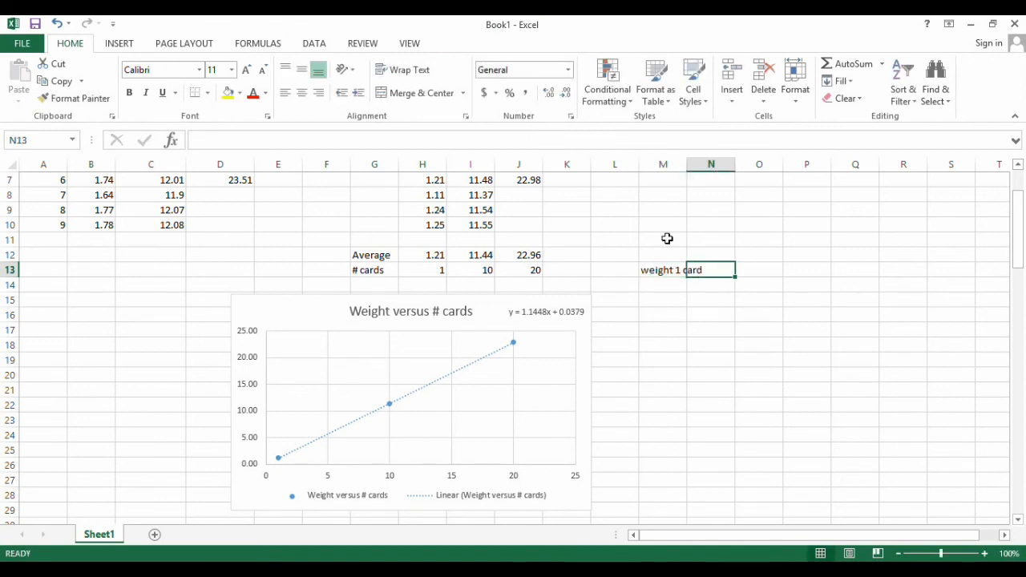
{"action": "left_click_drag", "start_coordinate": [687, 165], "coordinate": [712, 165]}
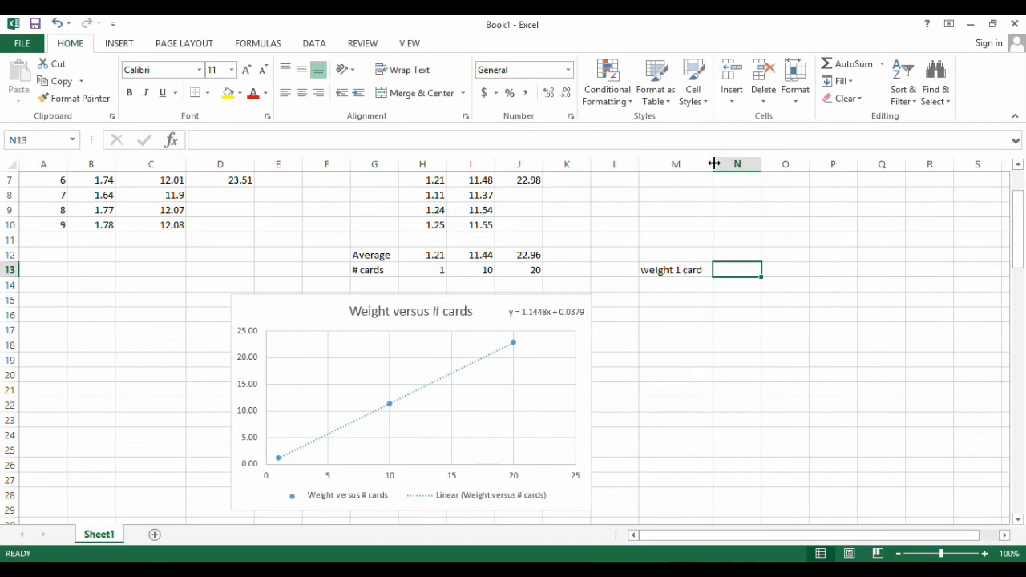
{"action": "type", "text": "1.14"}
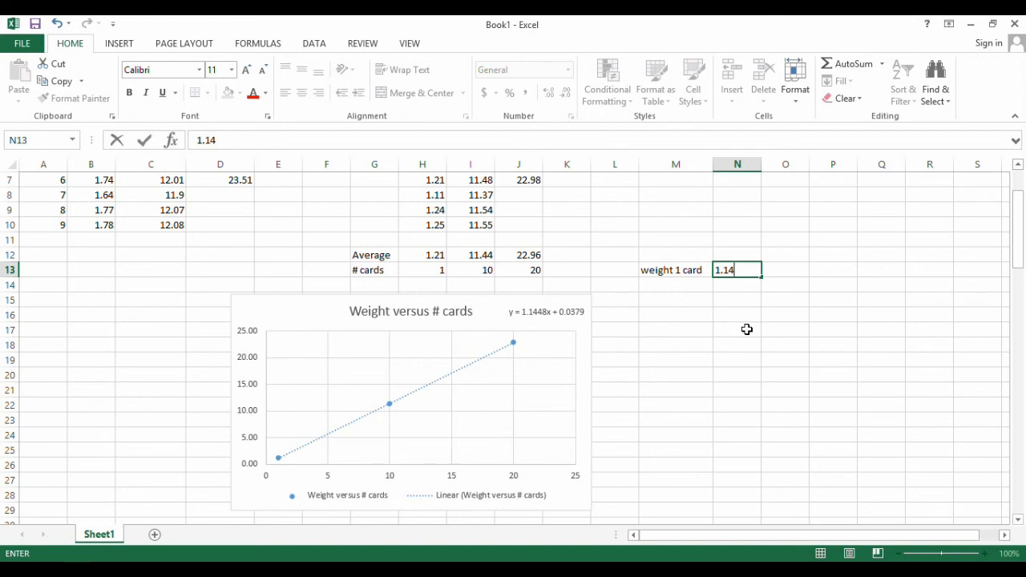
{"action": "key", "text": "Return"}
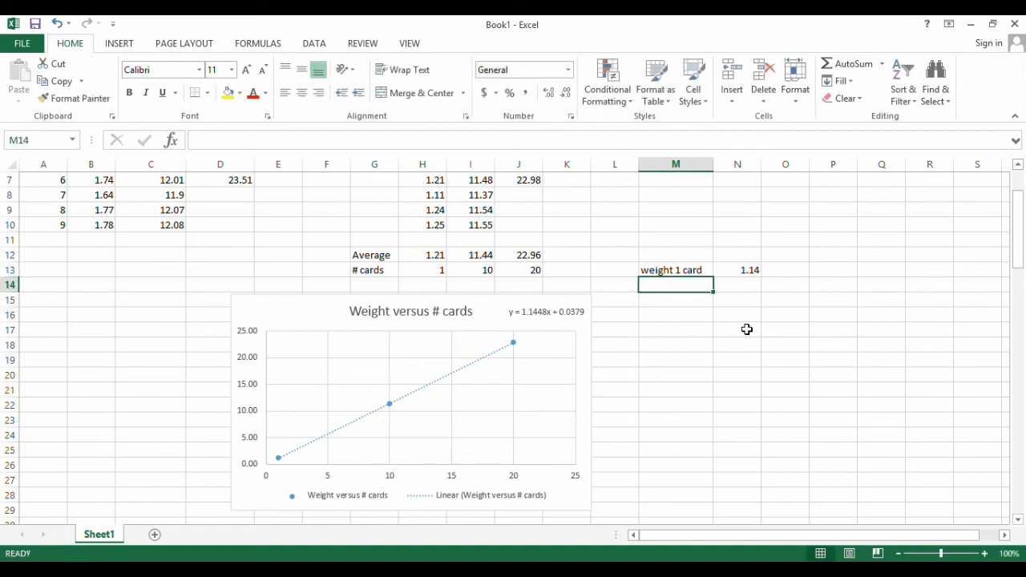
Label M15 "weight 100 card" and calculate that weight in N15 with the formula =N13*100.
{"action": "key", "text": "Down"}
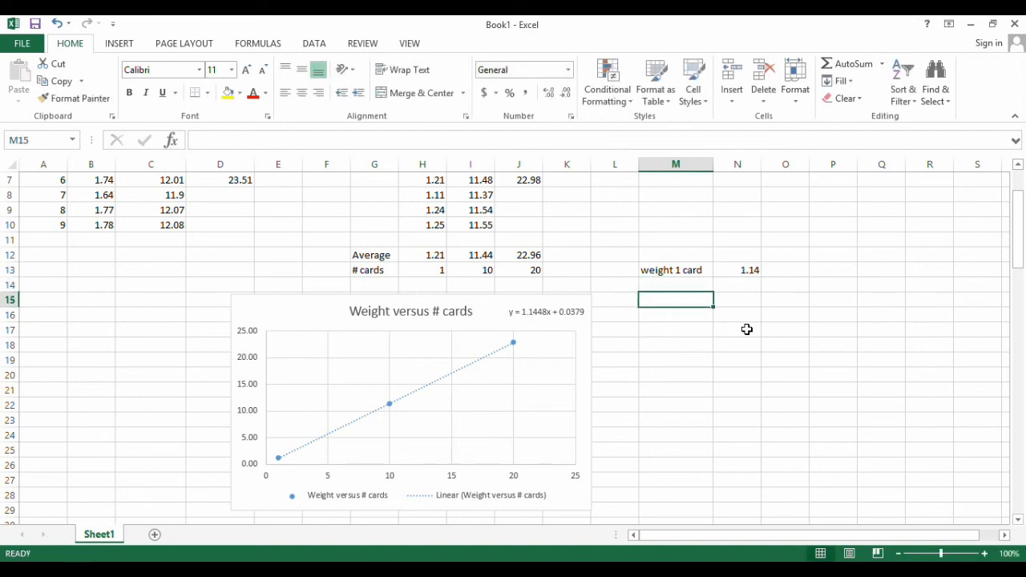
{"action": "type", "text": "weight"}
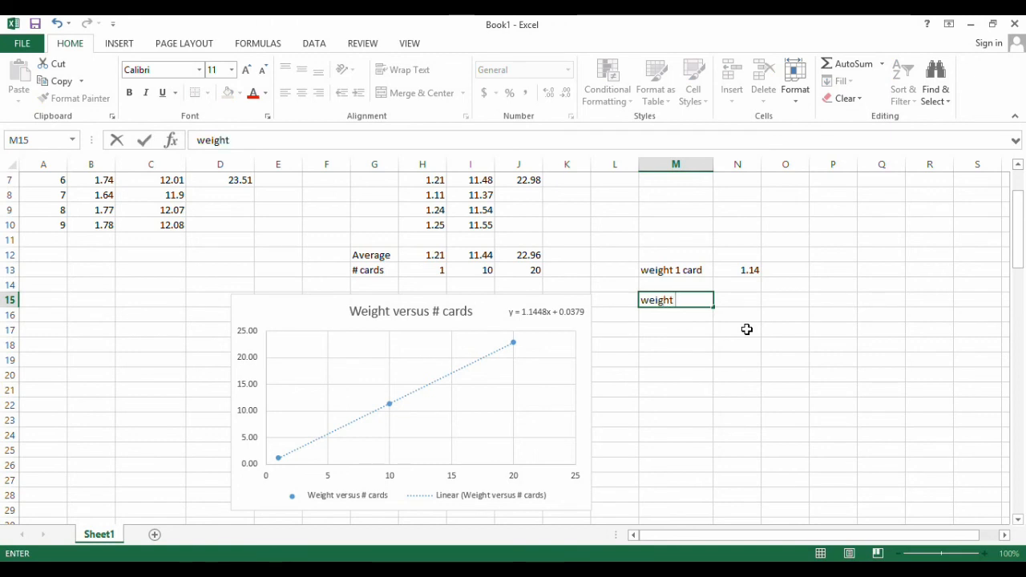
{"action": "type", "text": " 100 card"}
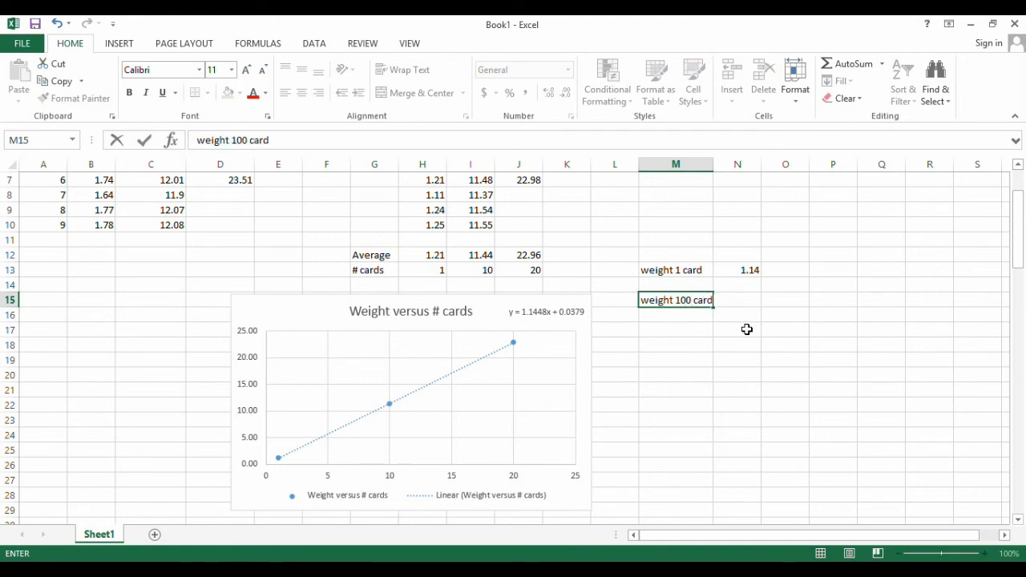
{"action": "key", "text": "Tab"}
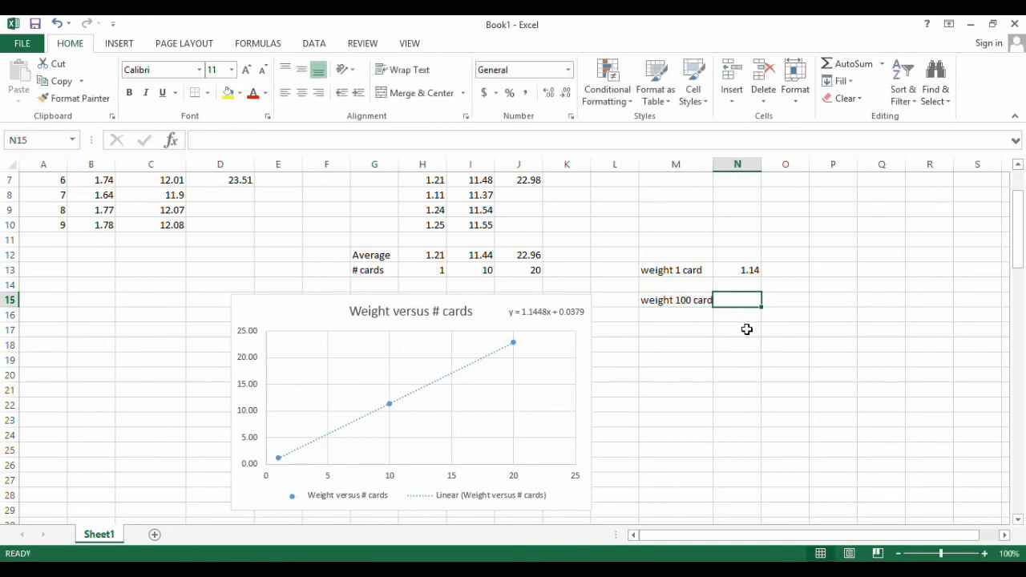
{"action": "type", "text": "="}
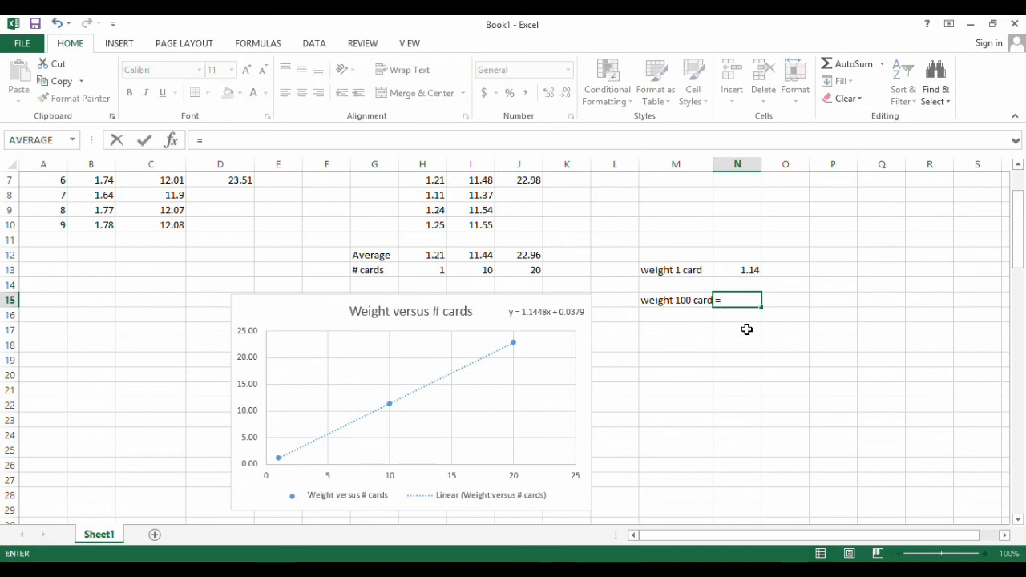
{"action": "left_click", "coordinate": [735, 270]}
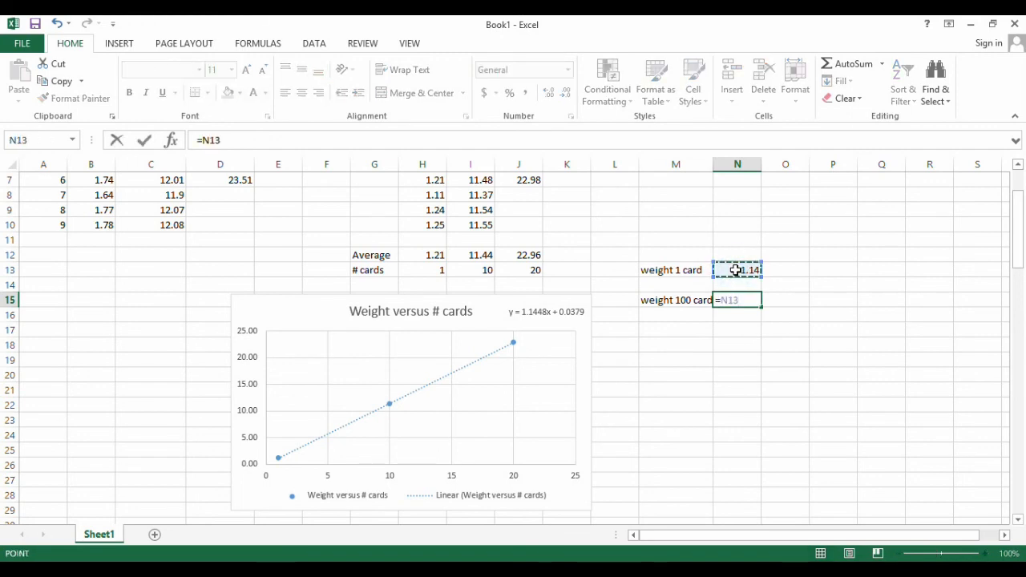
{"action": "type", "text": "*"}
{"action": "type", "text": "00"}
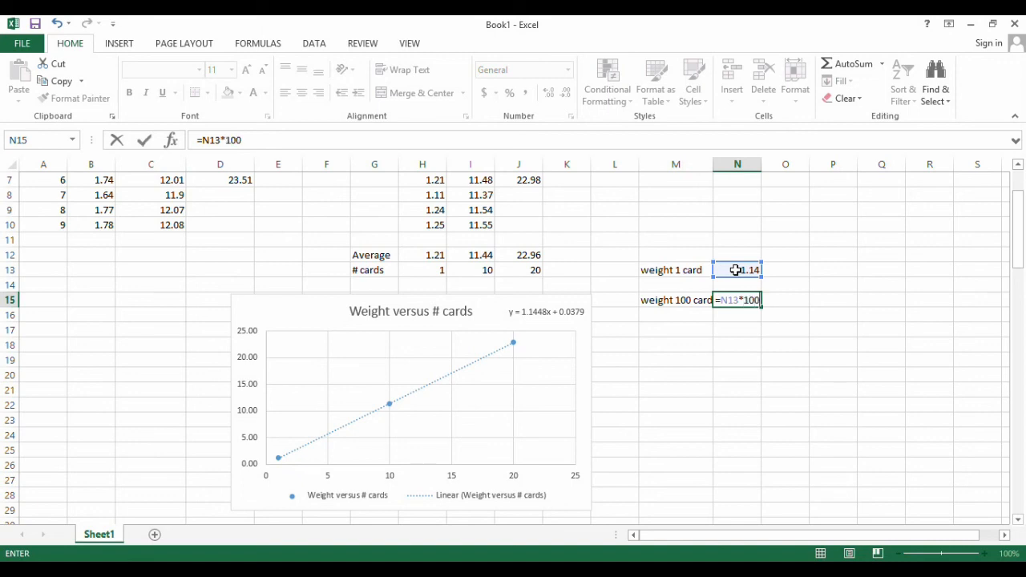
{"action": "key", "text": "Return"}
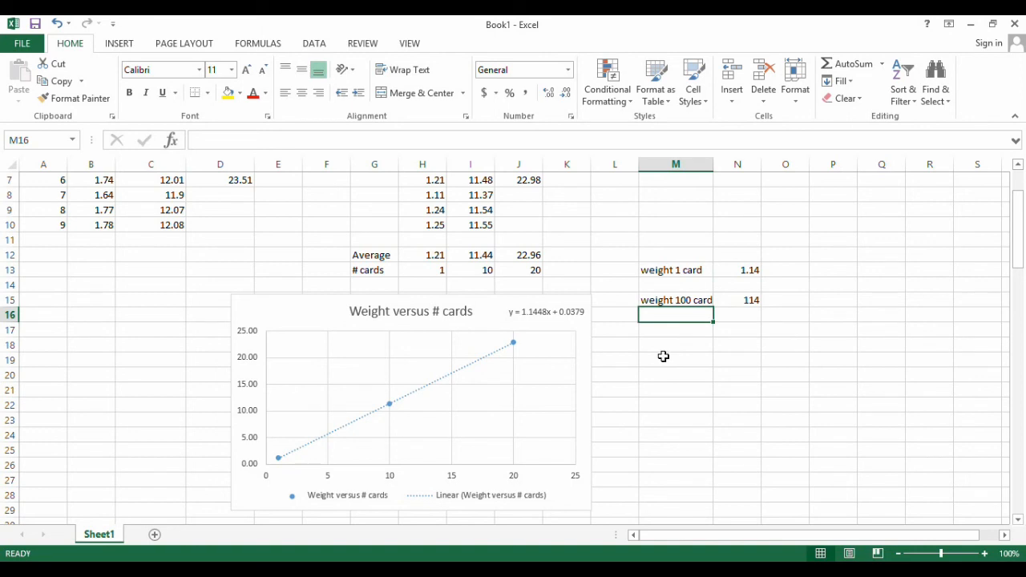
Review the 100-card formula in N15 together with the data table and the scatter chart.
{"action": "left_click", "coordinate": [731, 302]}
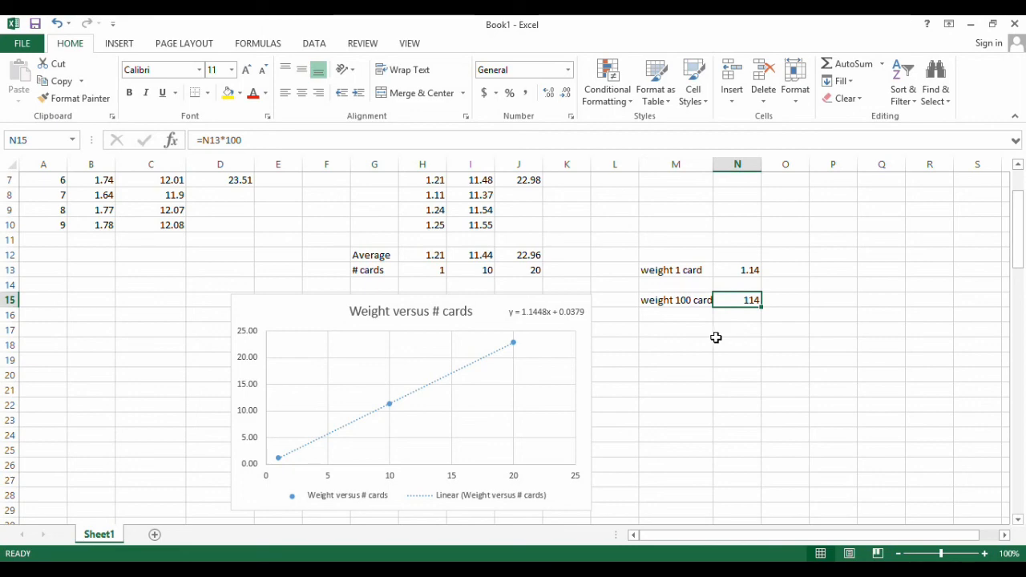
{"action": "scroll", "coordinate": [716, 340], "scroll_direction": "up", "scroll_amount": 2}
{"action": "scroll", "coordinate": [714, 339], "scroll_direction": "down", "scroll_amount": 1}
{"action": "scroll", "coordinate": [714, 339], "scroll_direction": "up", "scroll_amount": 1}
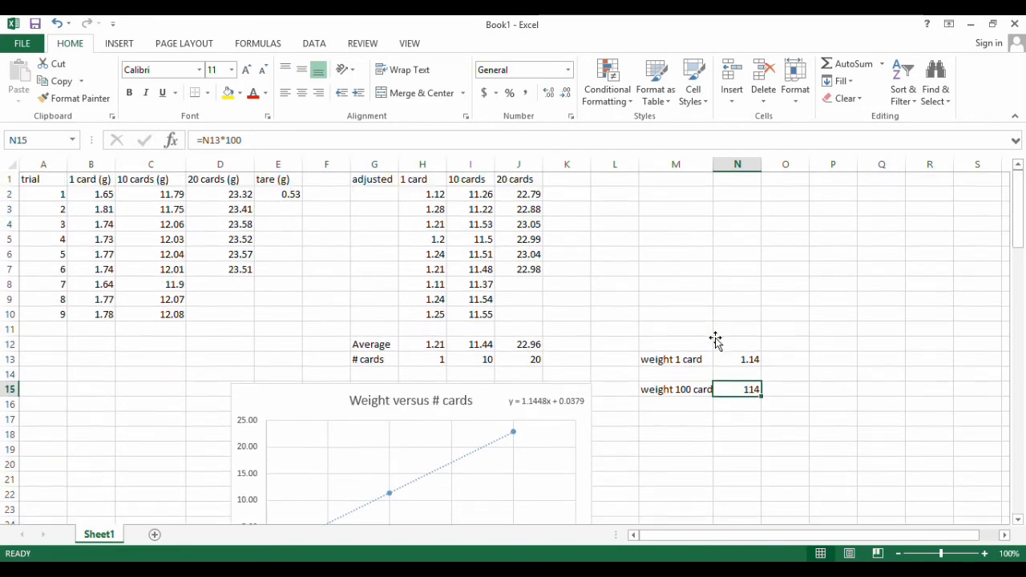
{"action": "scroll", "coordinate": [665, 310], "scroll_direction": "down", "scroll_amount": 2}
{"action": "scroll", "coordinate": [689, 361], "scroll_direction": "up", "scroll_amount": 2}
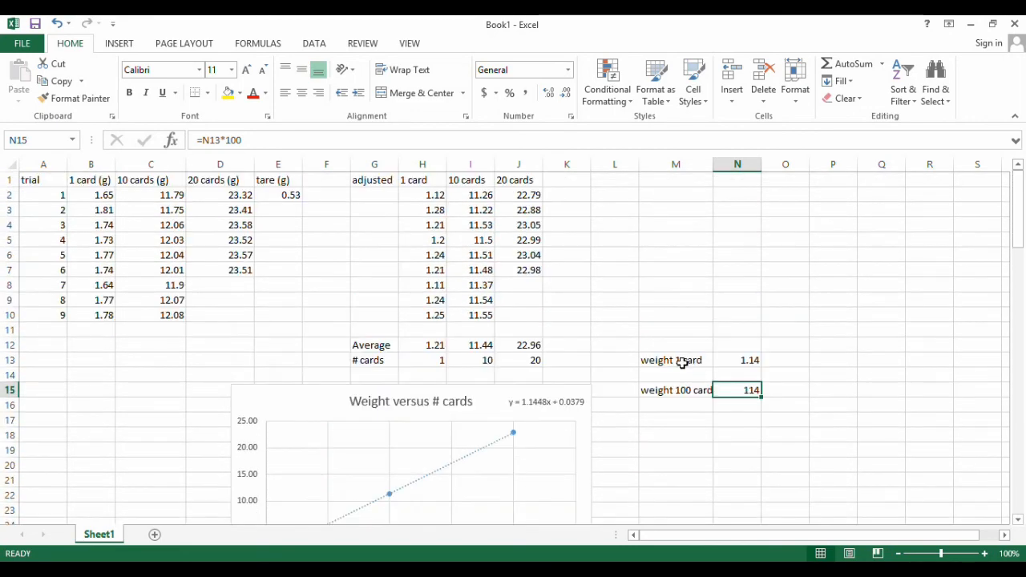
{"action": "scroll", "coordinate": [661, 375], "scroll_direction": "down", "scroll_amount": 3}
{"action": "scroll", "coordinate": [662, 375], "scroll_direction": "up", "scroll_amount": 3}
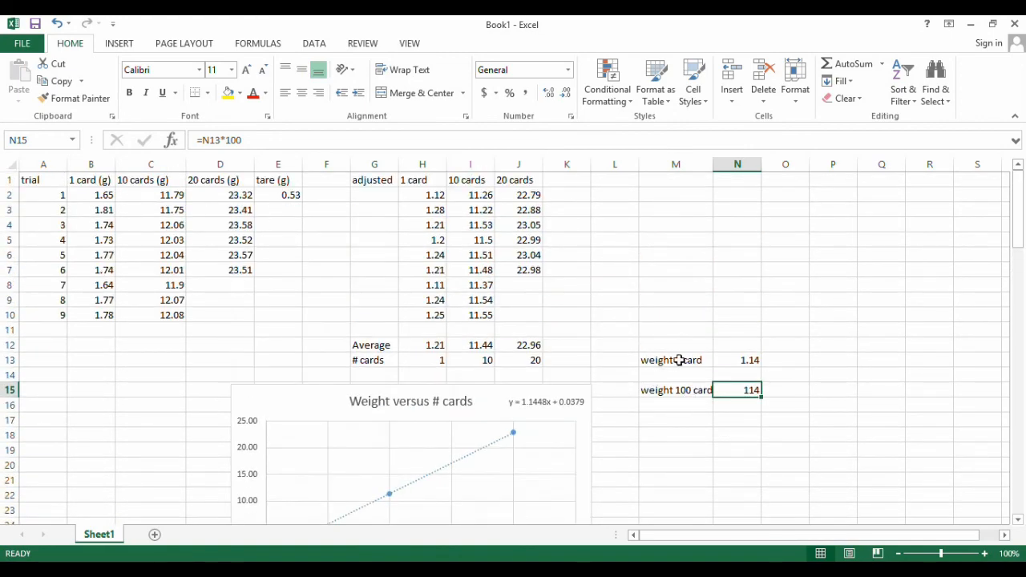
{"action": "scroll", "coordinate": [673, 361], "scroll_direction": "down", "scroll_amount": 1}
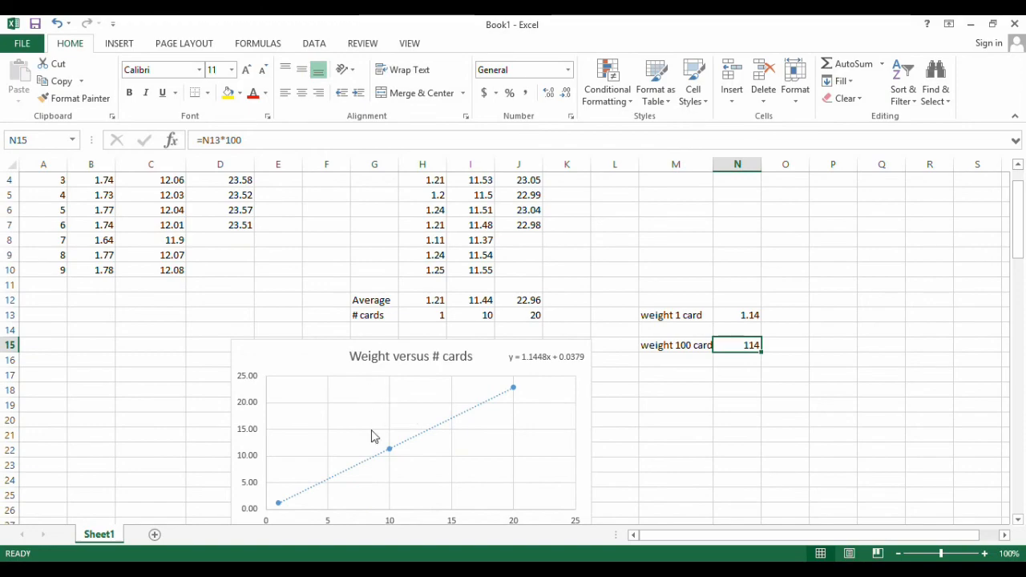